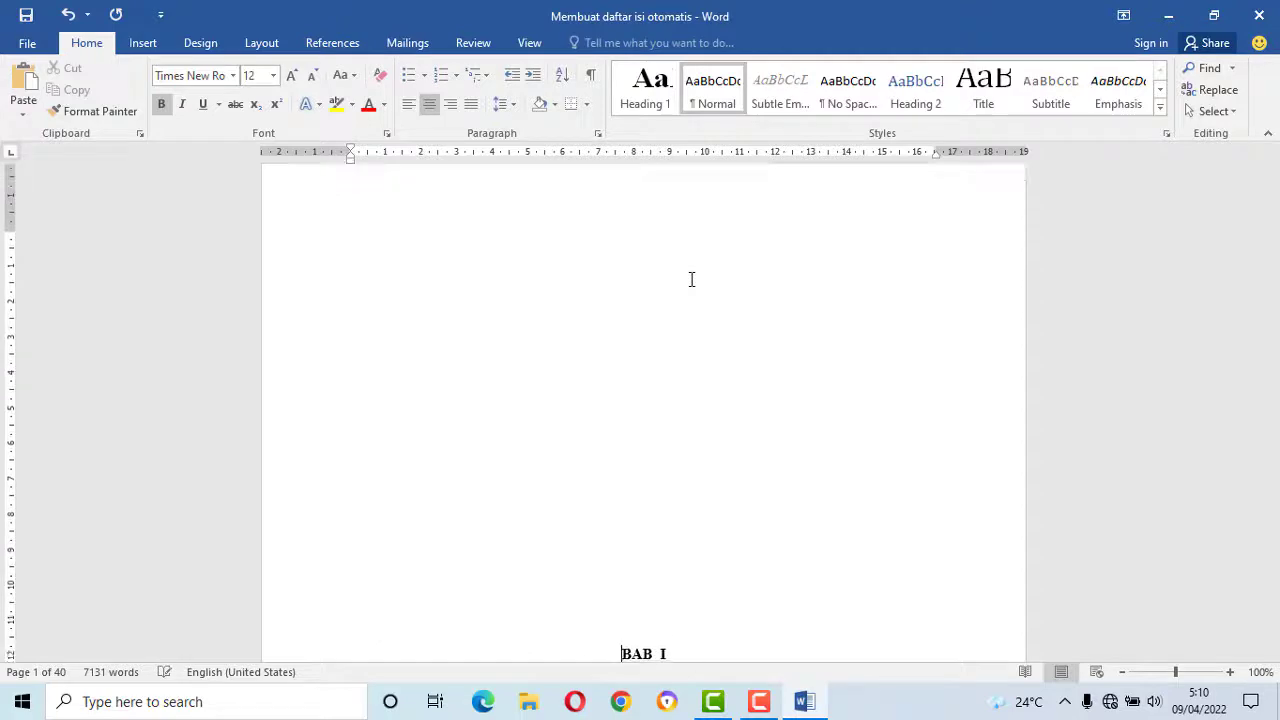
Insert blank lines above the BAB I title until it moves to page 2, leaving page 1 empty
key(Return)
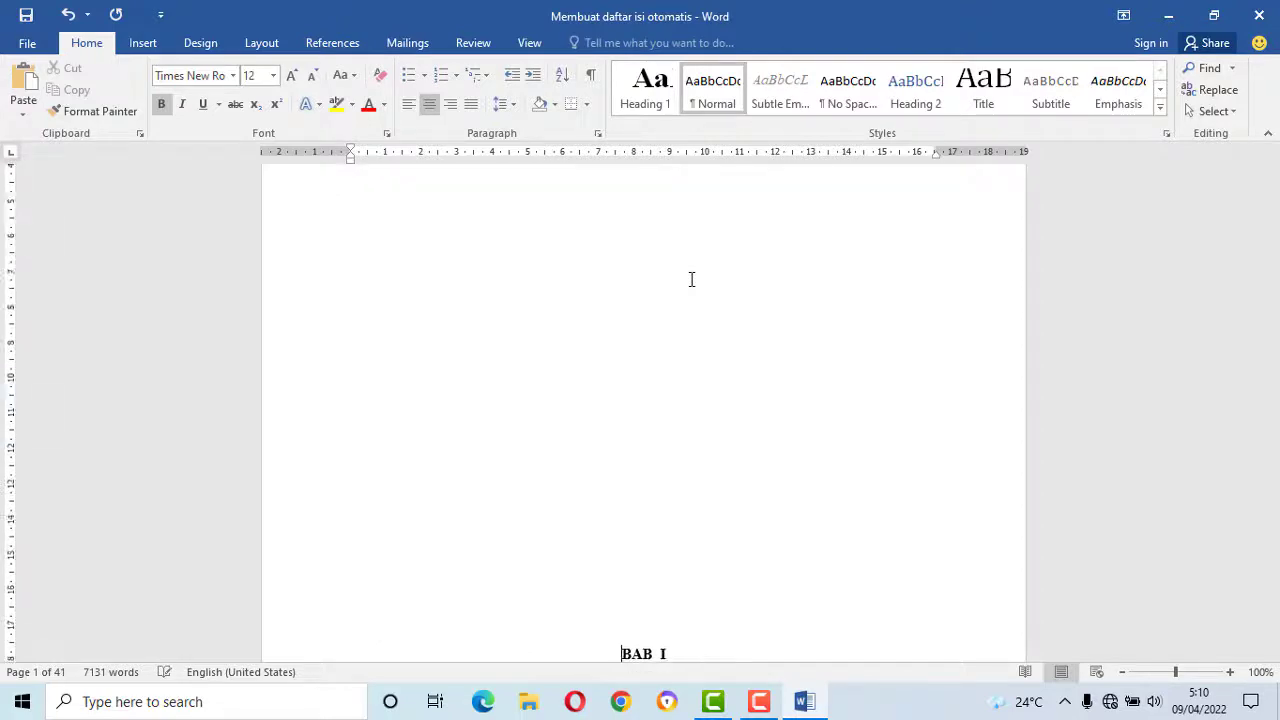
key(Return)
key(Return)
key(Return)
key(Return)
key(Return)
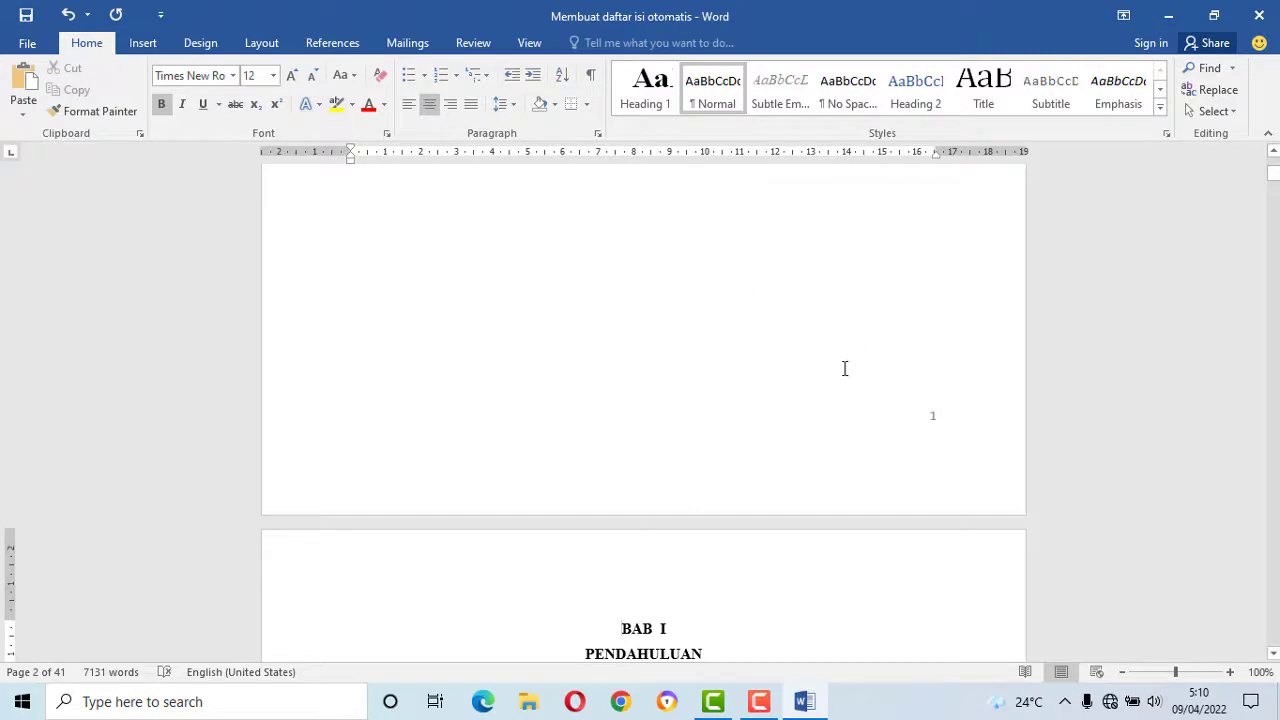
scroll(844, 368, up, 3)
scroll(840, 365, down, 5)
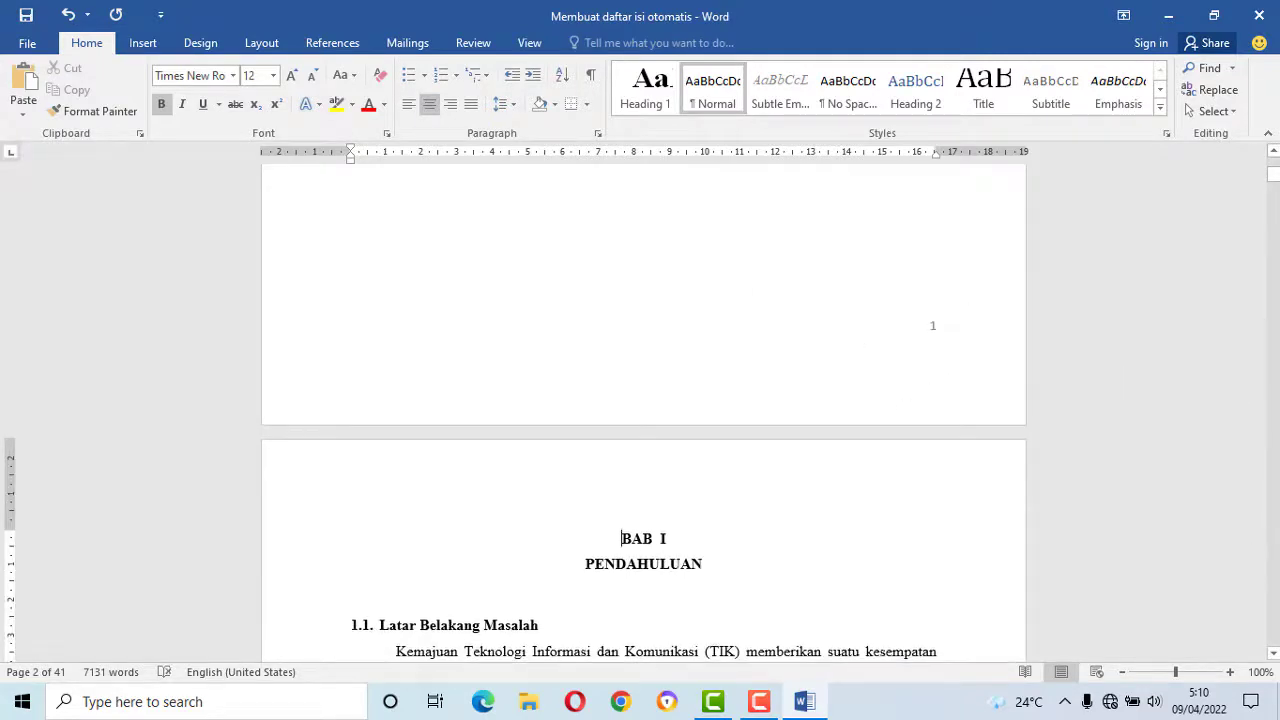
drag(1274, 178, 1274, 165)
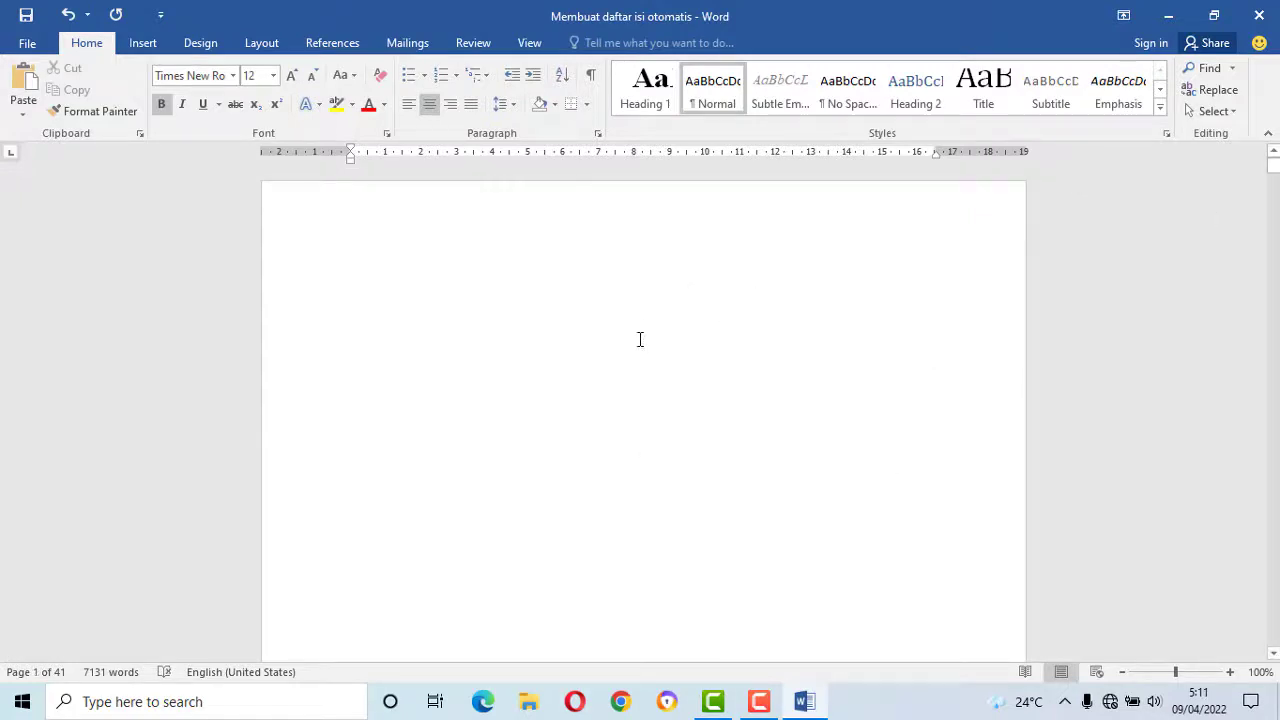
scroll(756, 360, down, 10)
scroll(871, 380, up, 10)
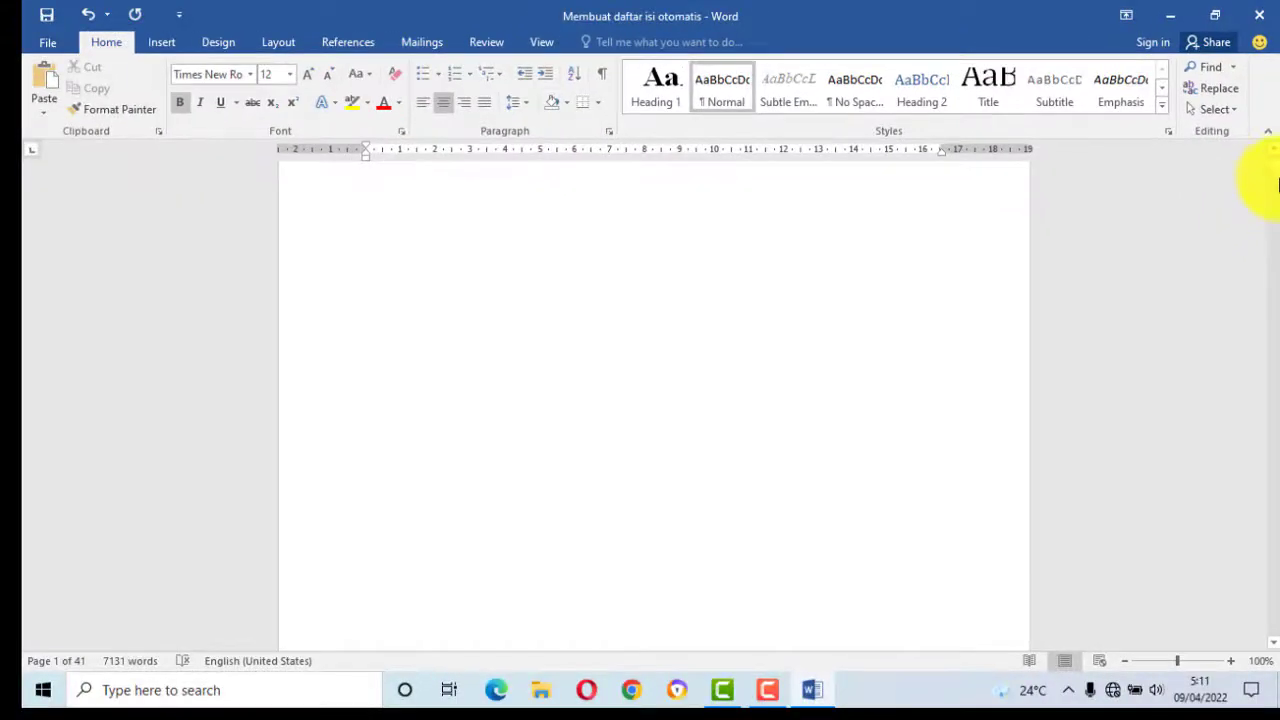
Show the Navigation Pane beside the document
drag(1276, 175, 1276, 182)
click(420, 350)
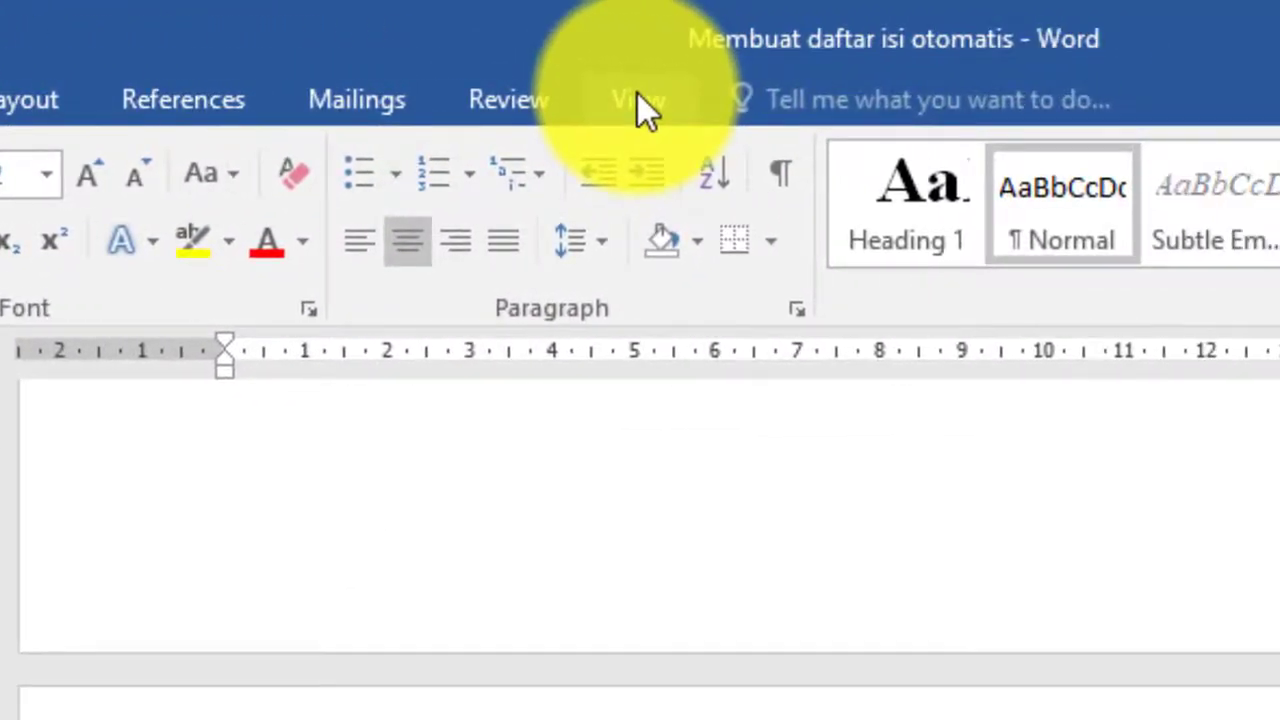
click(631, 95)
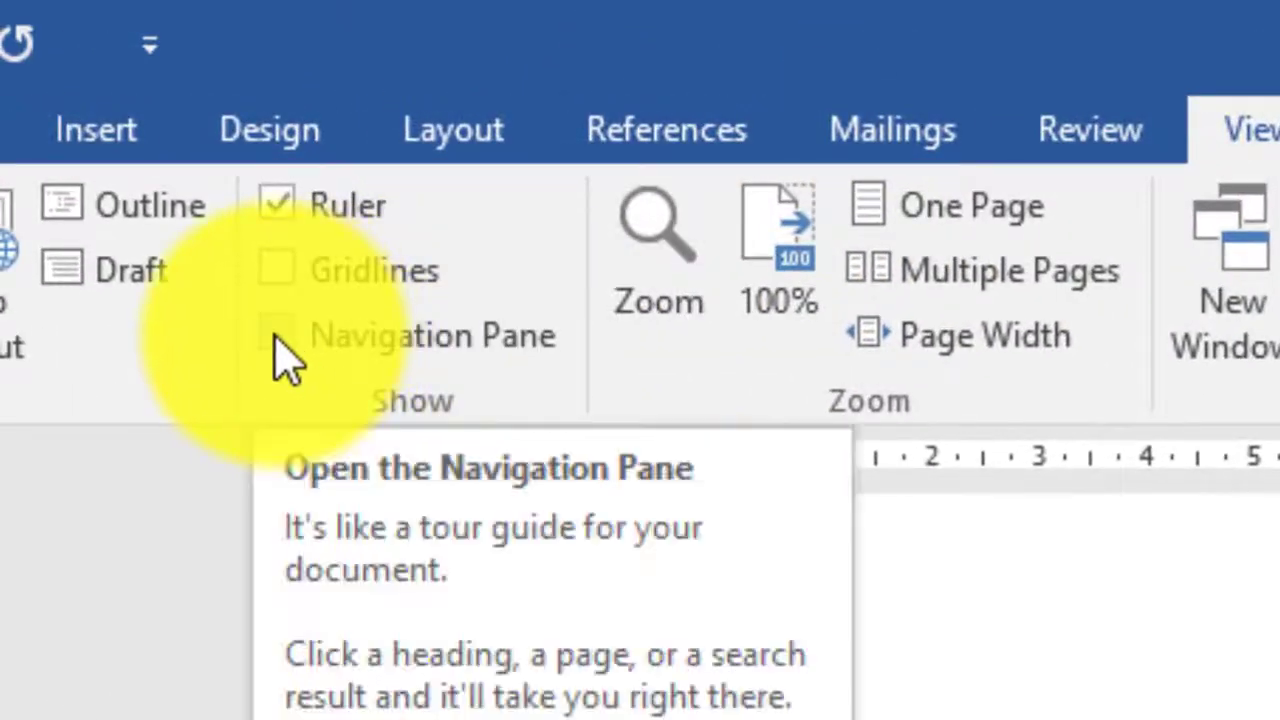
click(276, 336)
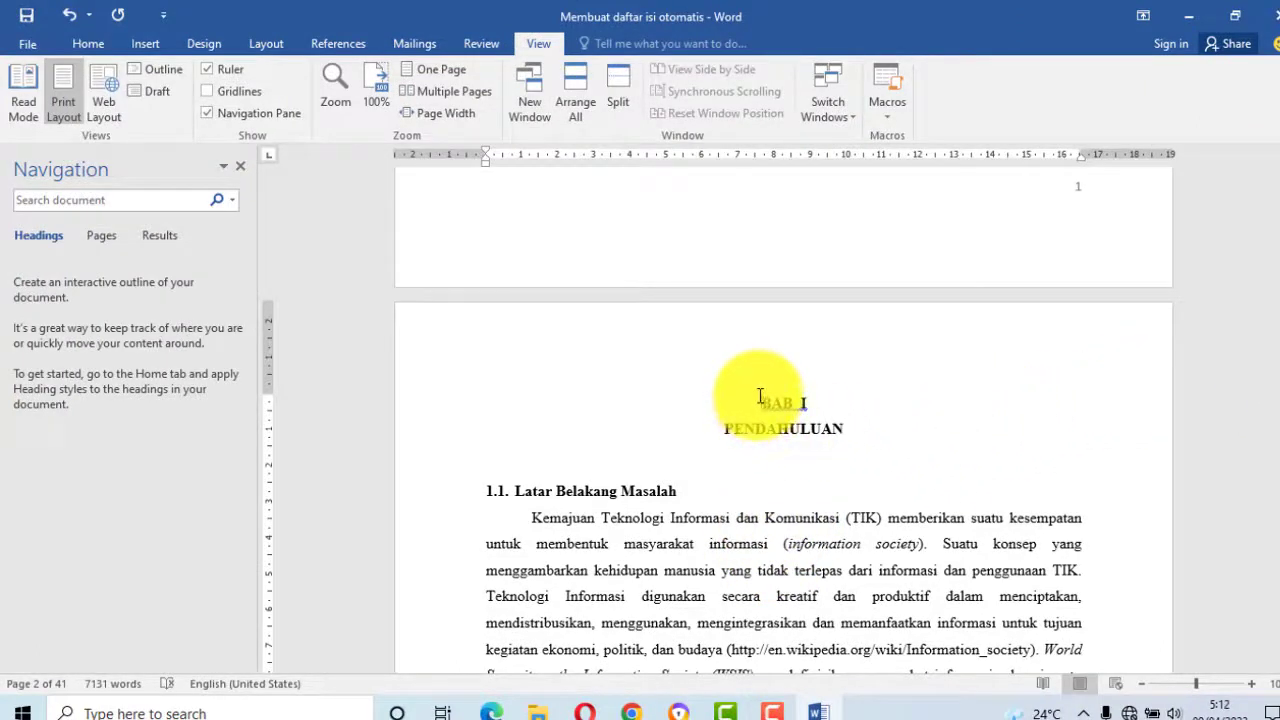
Update the Heading 1 style to match the formatting of the BAB I PENDAHULUAN chapter title
drag(760, 397, 841, 423)
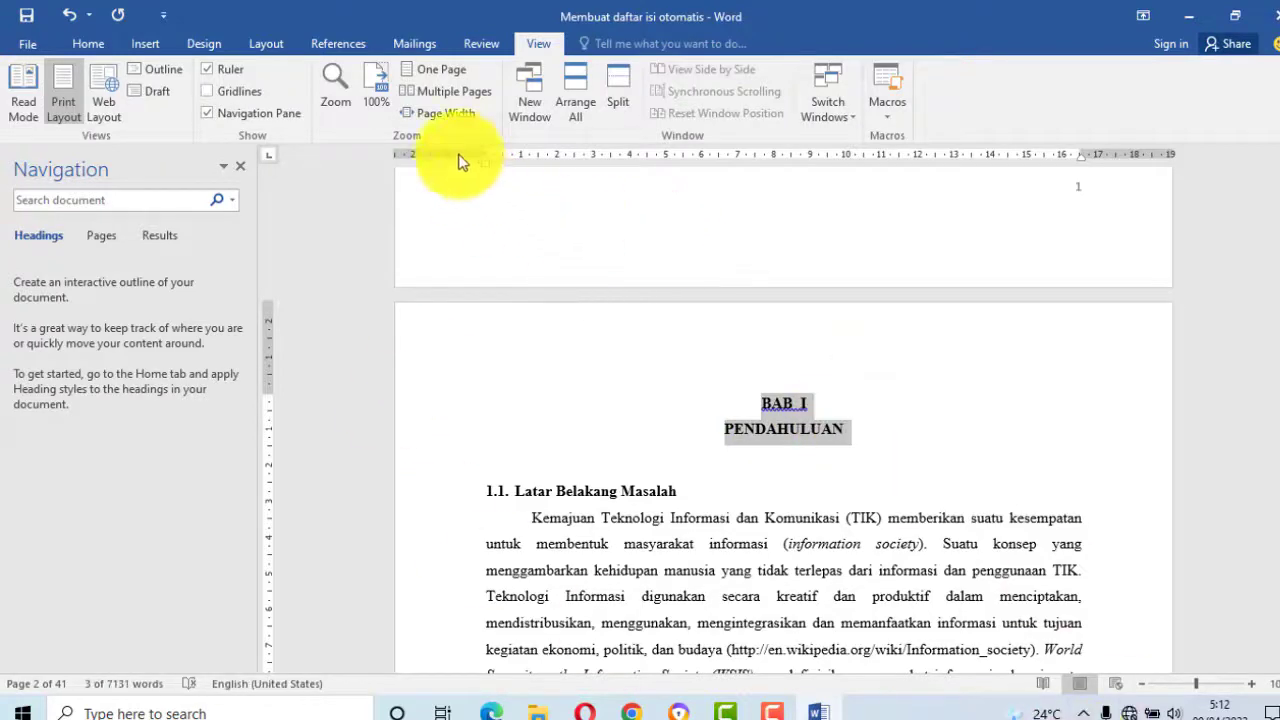
click(90, 41)
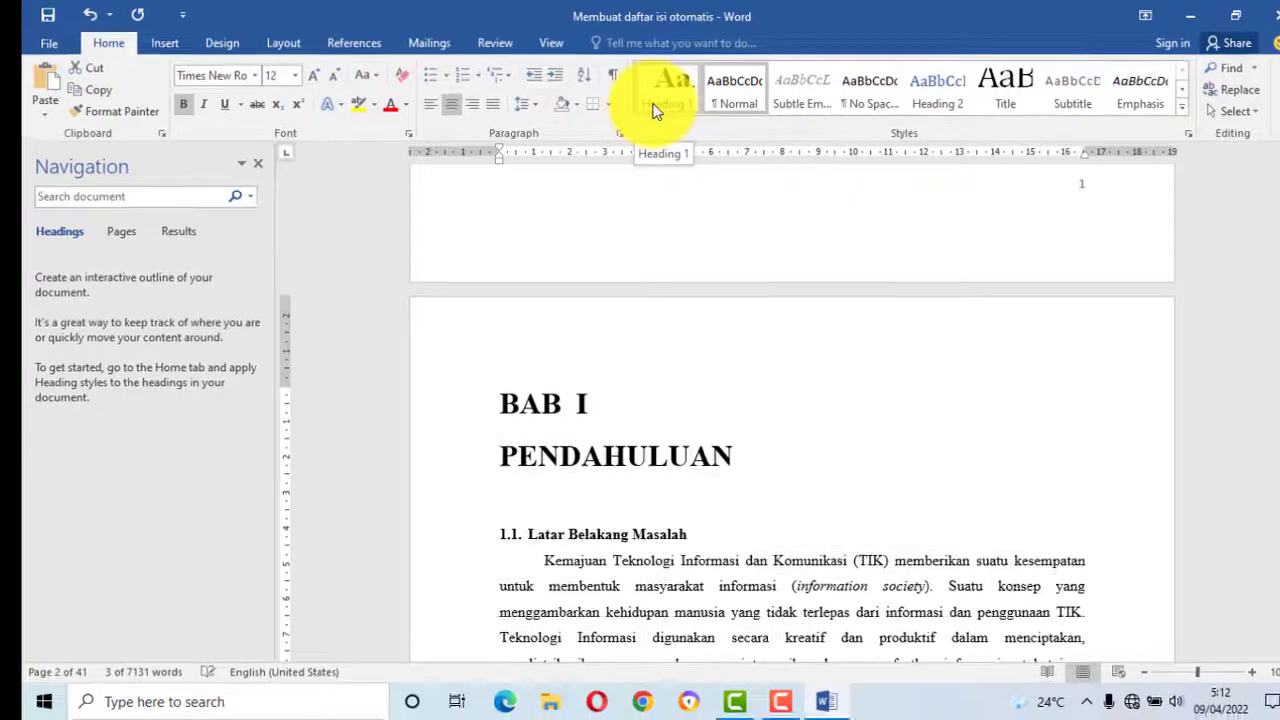
click(455, 130)
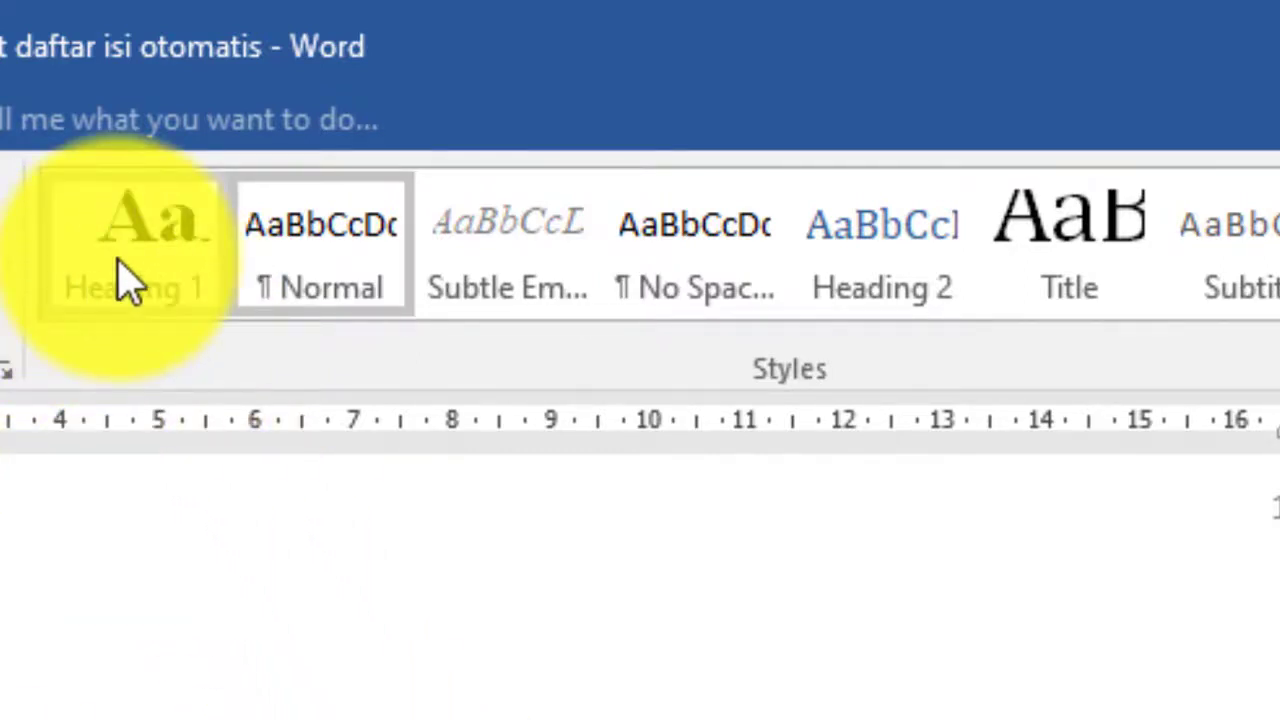
right_click(128, 284)
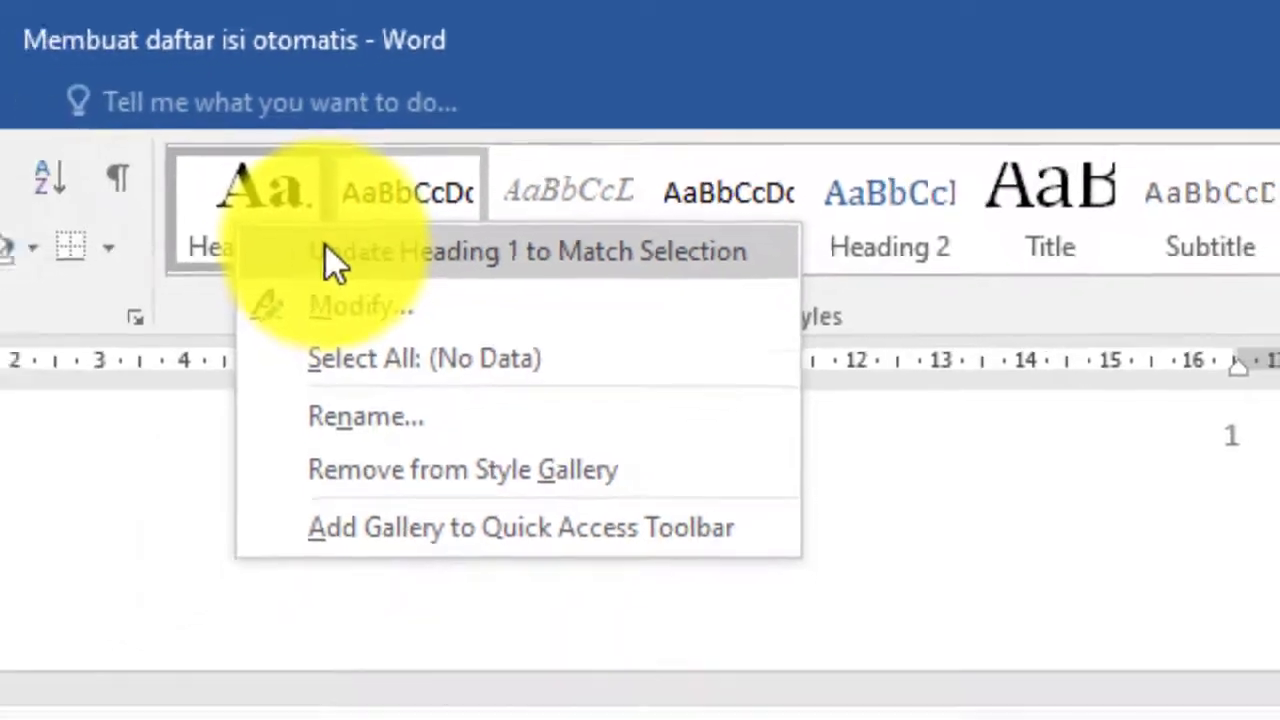
click(232, 300)
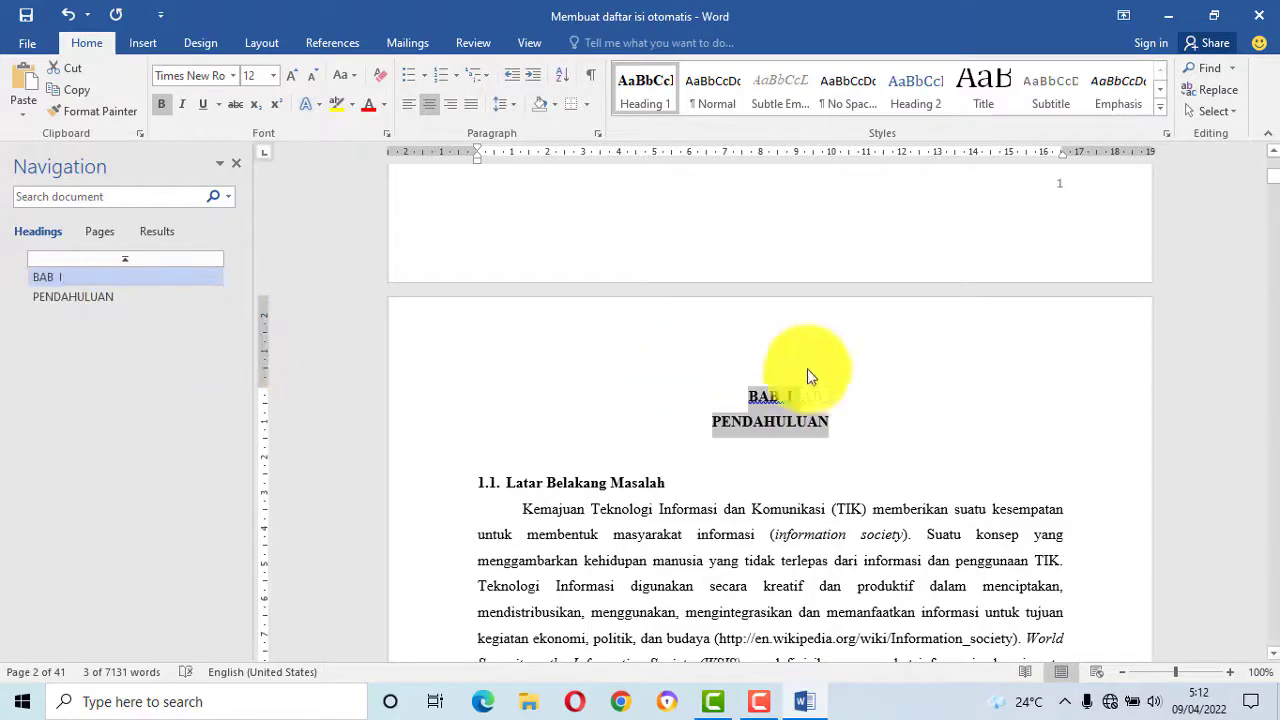
Update the Heading 2 style to match the formatting of the subheading 1.1. Latar Belakang Masalah
scroll(1030, 387, down, 1)
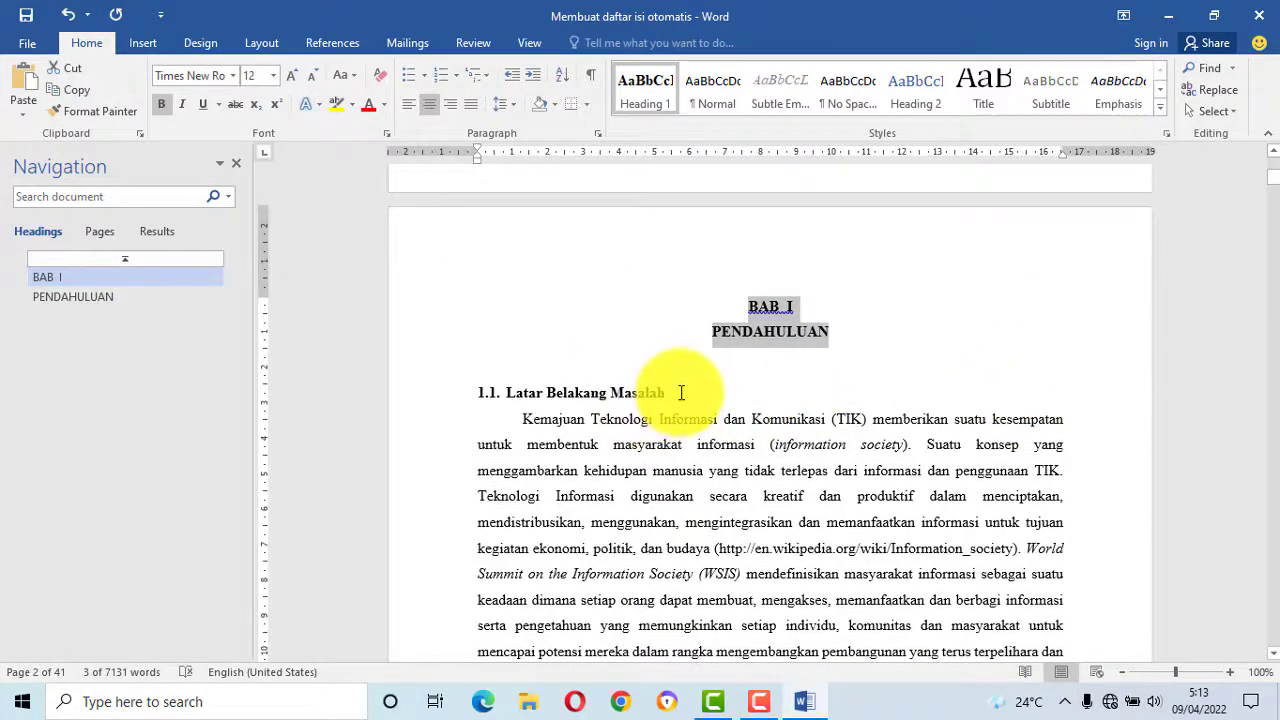
drag(681, 392, 504, 390)
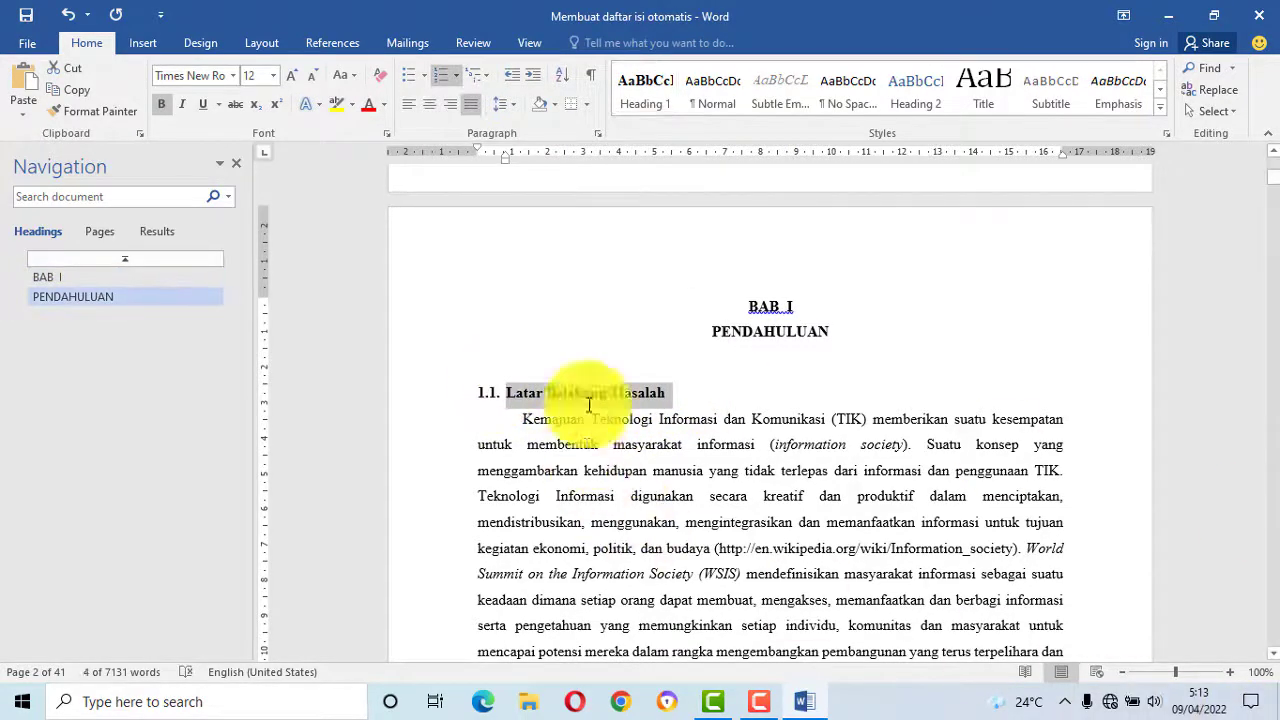
click(900, 100)
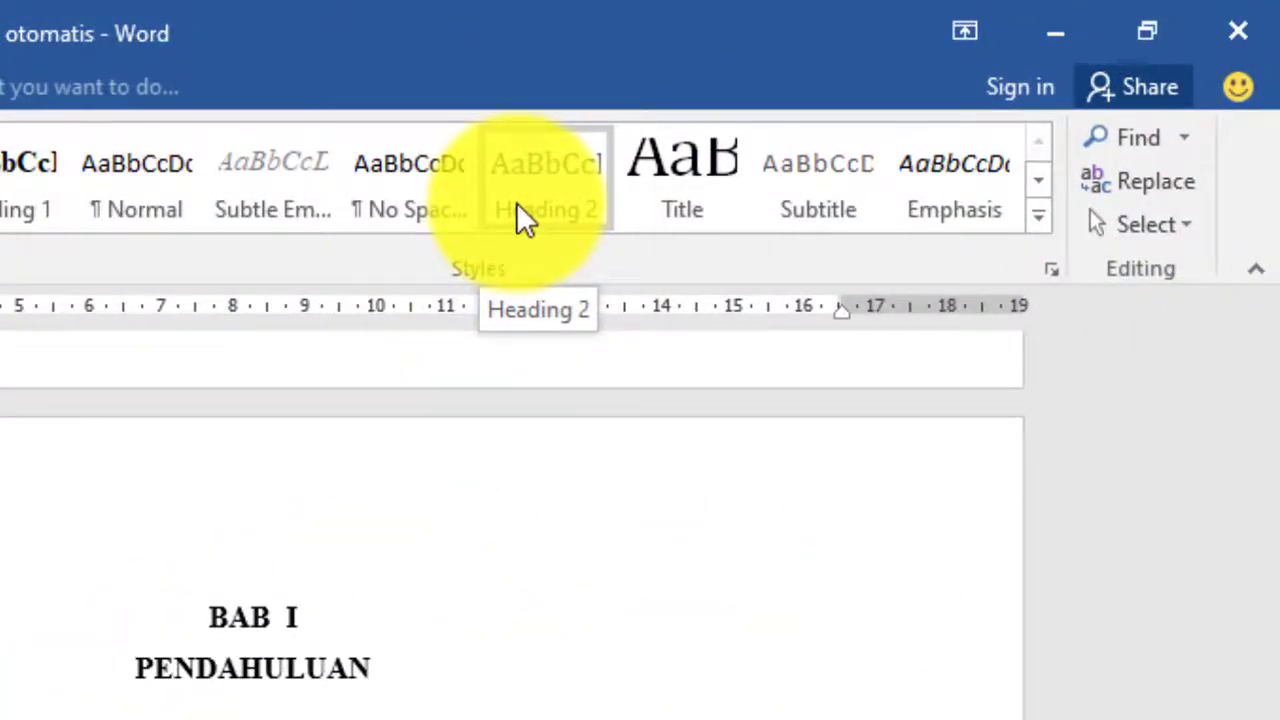
right_click(516, 204)
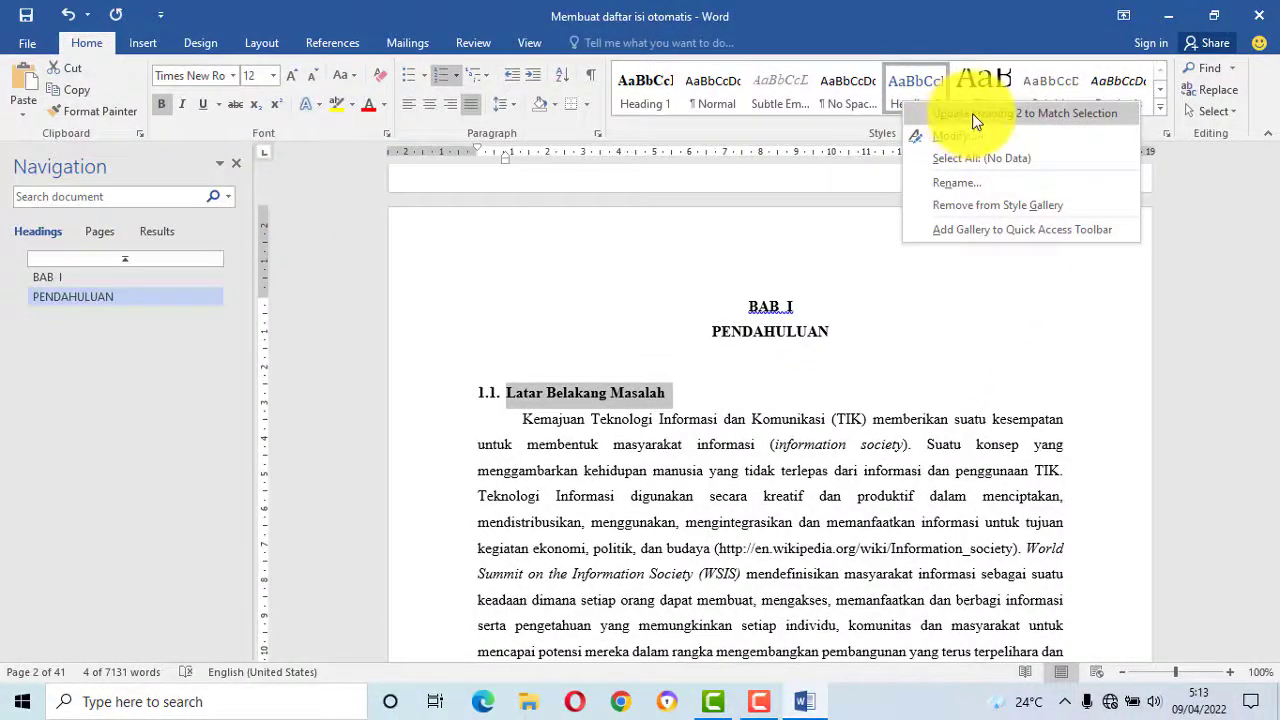
click(972, 113)
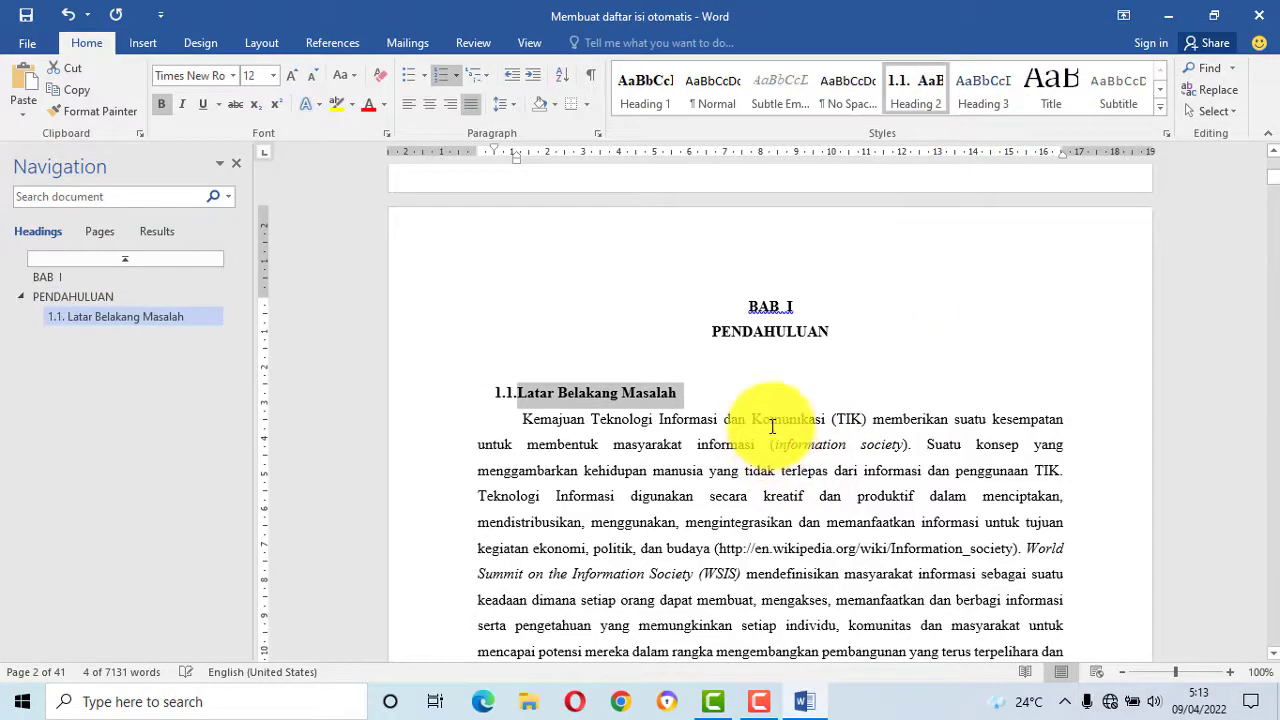
Apply the Heading 2 style to the subheading 1.2. Identifikasi Masalah on page 4
scroll(760, 450, down, 2)
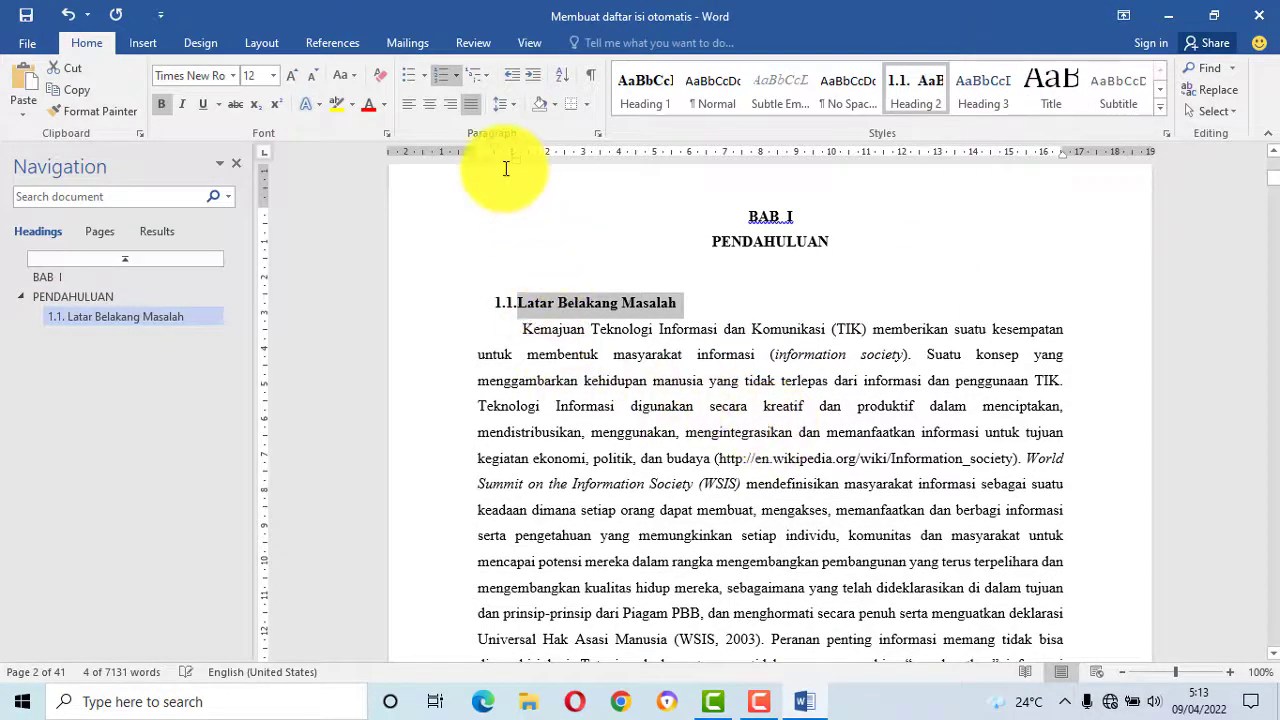
scroll(711, 458, down, 2)
scroll(711, 458, down, 12)
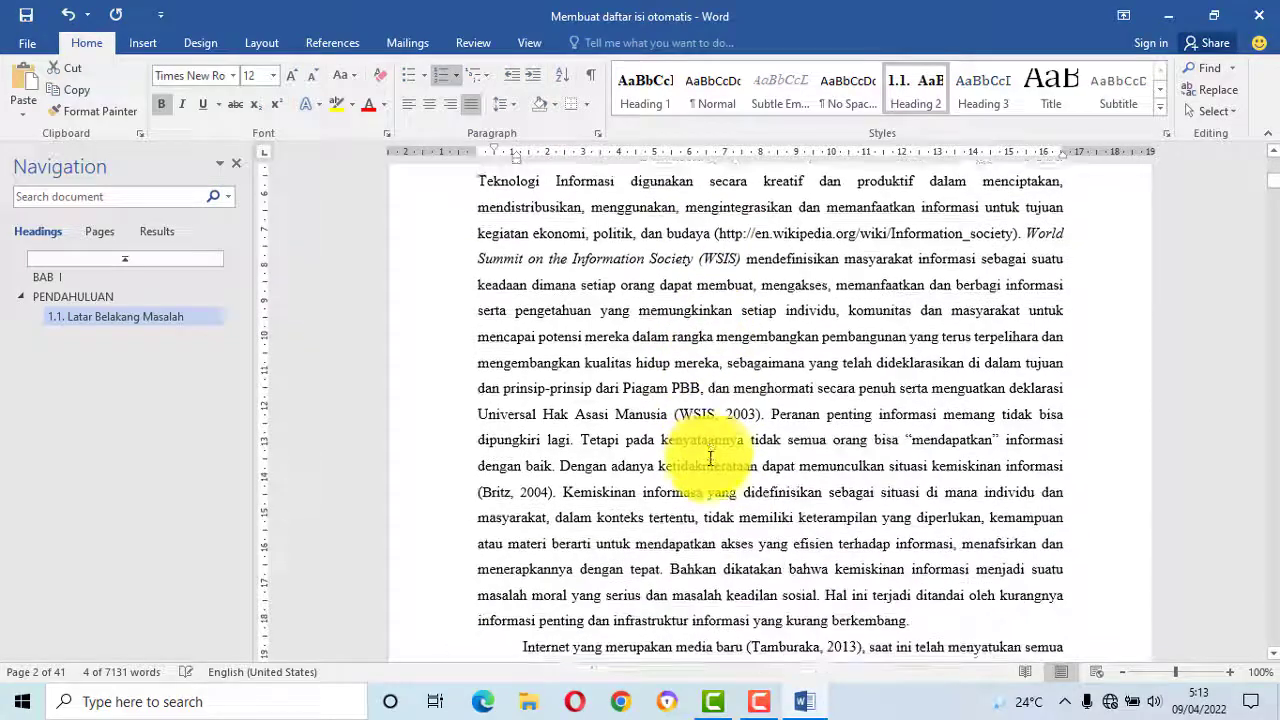
scroll(711, 465, down, 10)
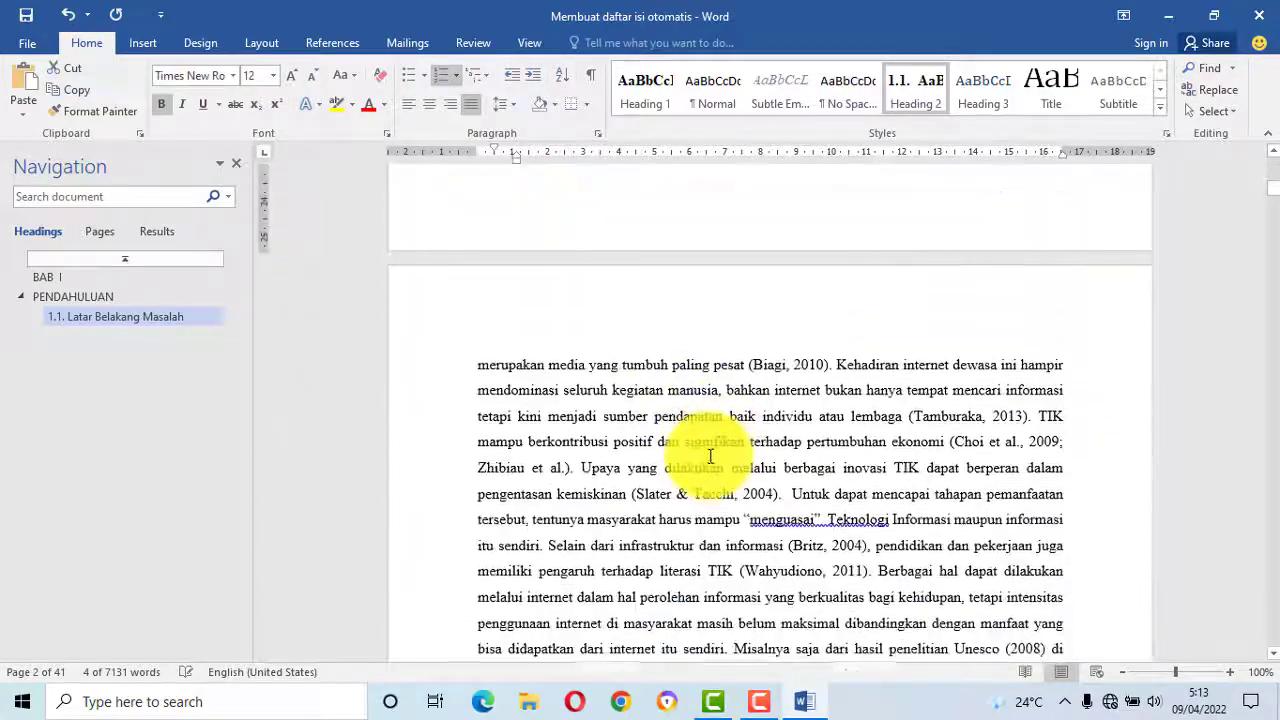
drag(1275, 200, 1275, 212)
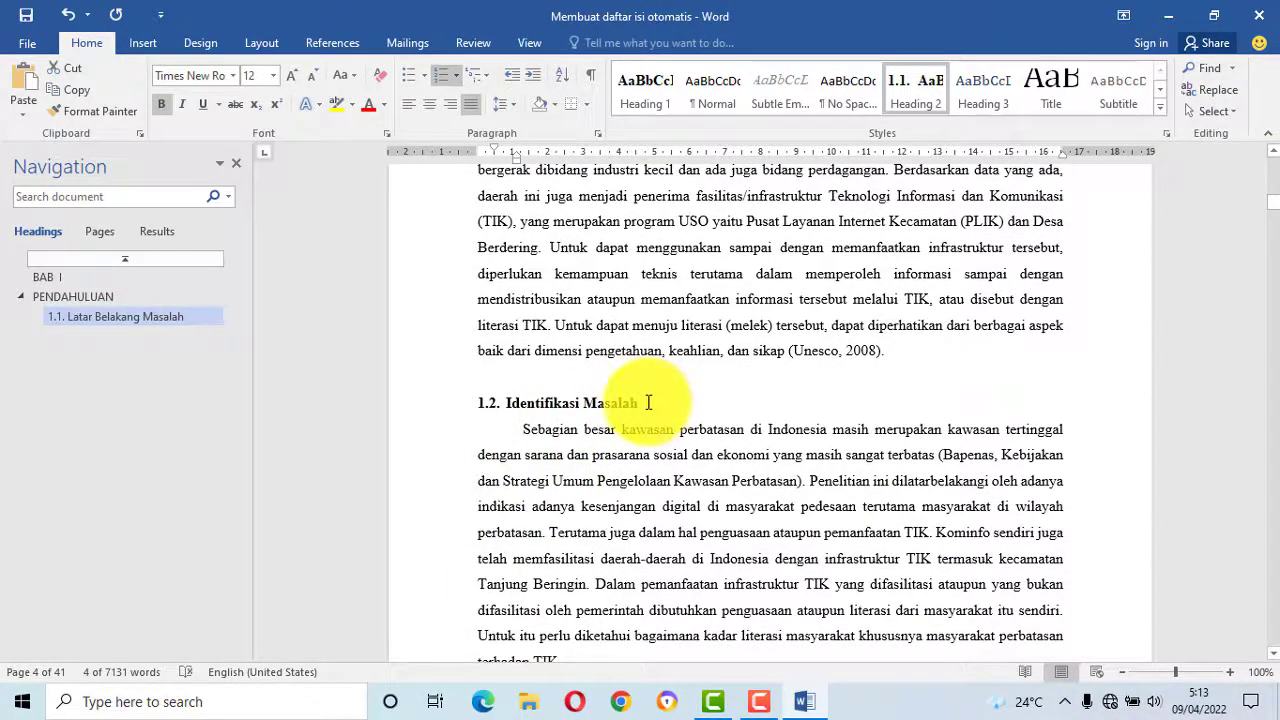
drag(648, 402, 450, 396)
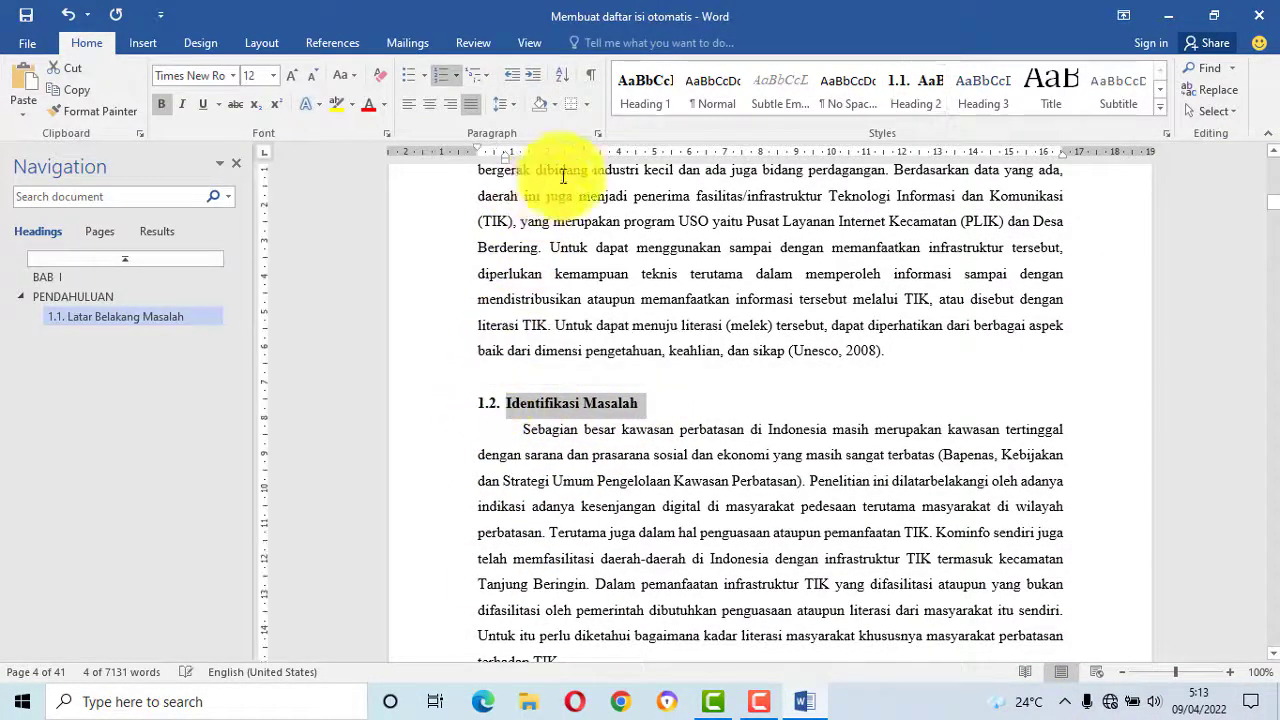
click(907, 95)
scroll(657, 420, up, 5)
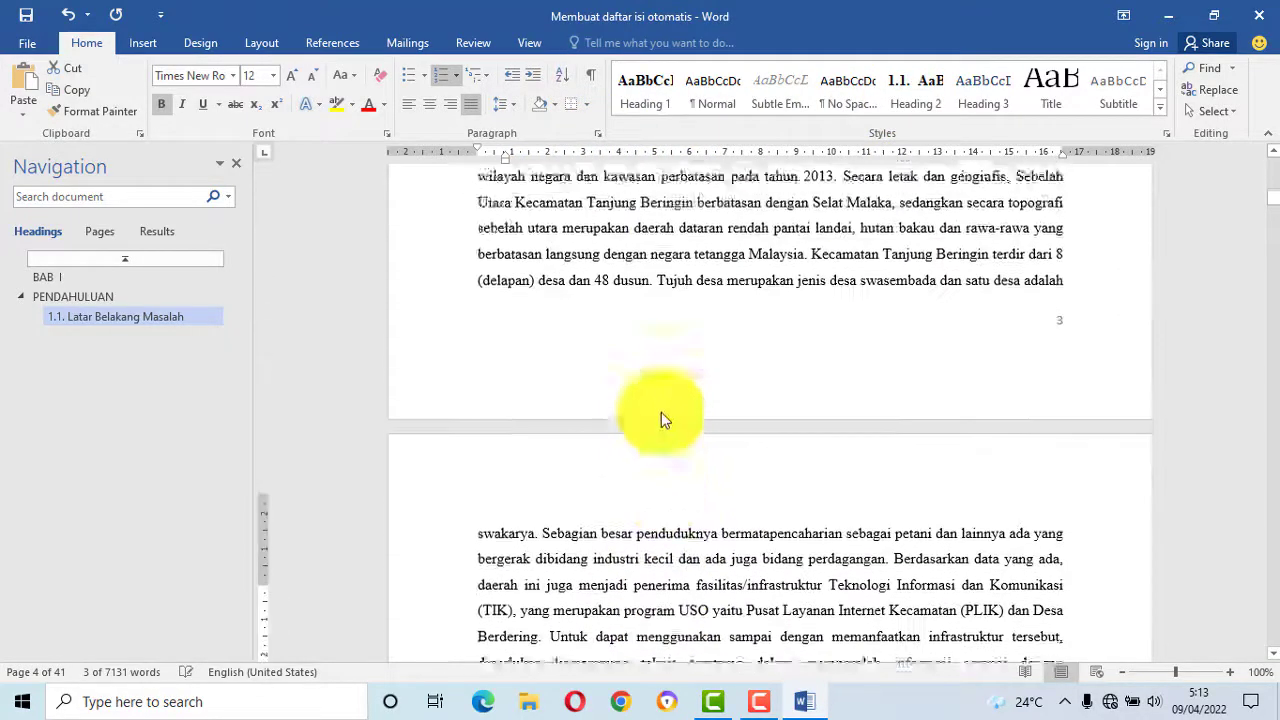
scroll(660, 415, down, 7)
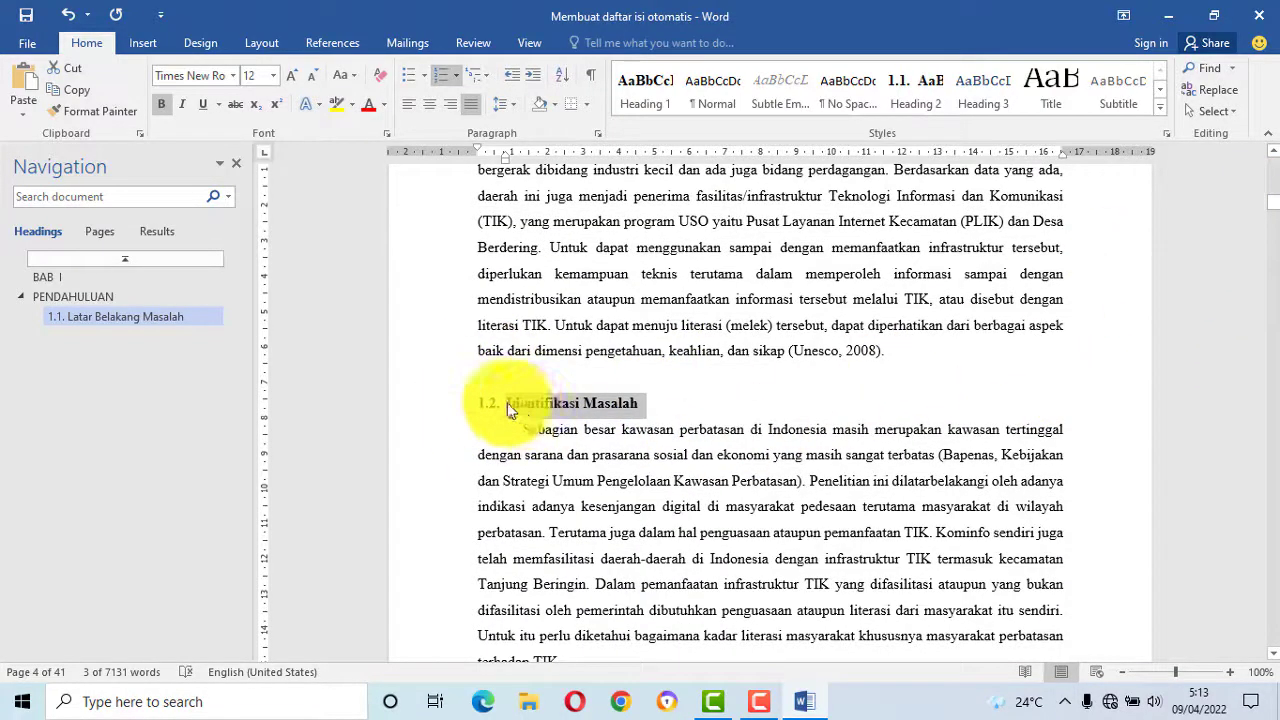
click(912, 101)
Apply the Heading 2 style to the subheadings 1.3. Rumusan Masalah and 1.4. Pembatasan Masalah
scroll(607, 480, down, 3)
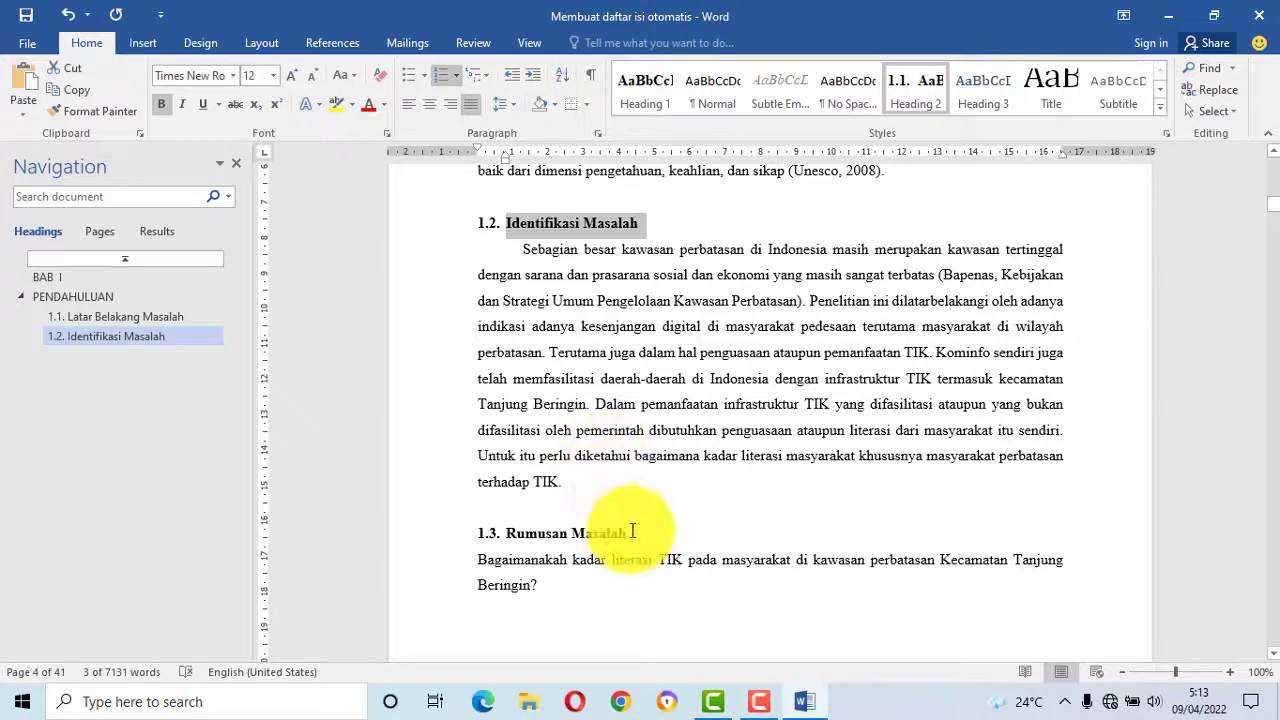
drag(635, 538, 486, 534)
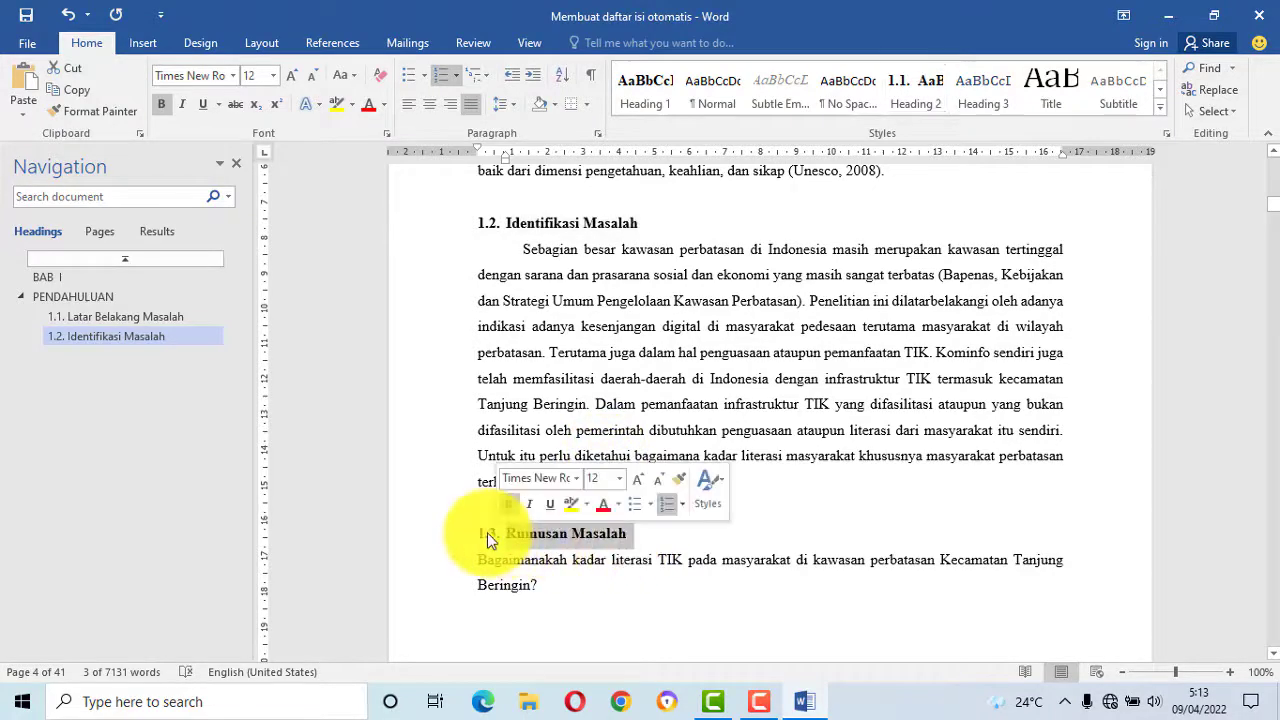
click(914, 103)
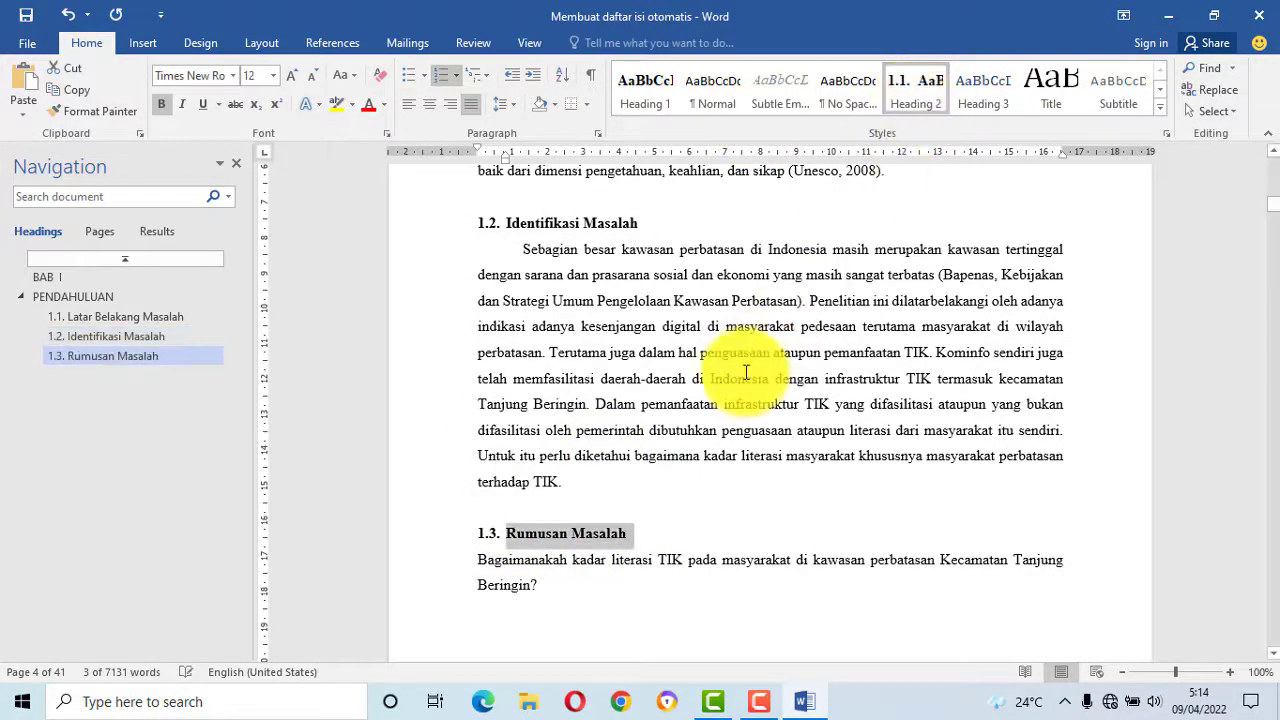
scroll(744, 383, down, 2)
scroll(744, 383, down, 3)
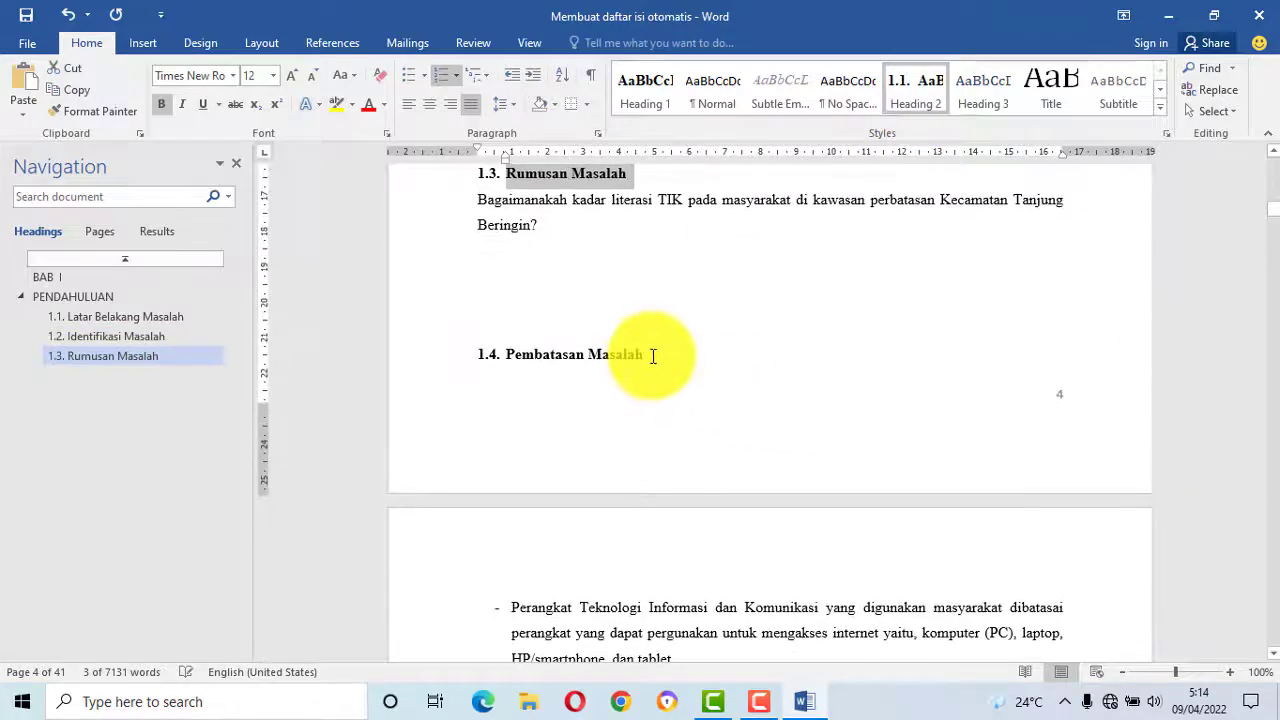
drag(652, 356, 466, 354)
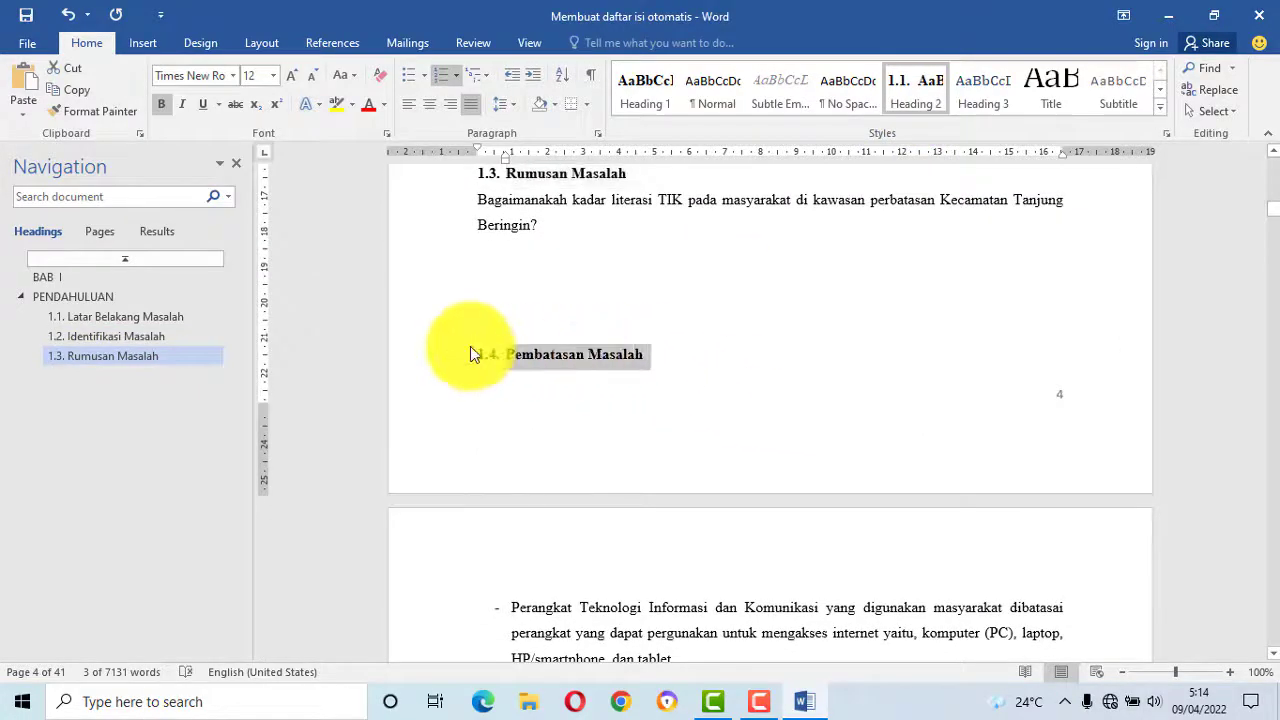
click(905, 100)
Apply the Heading 2 style to the subheadings 1.5. Tujuan and 1.6. Manfaat on page 5
scroll(806, 432, down, 5)
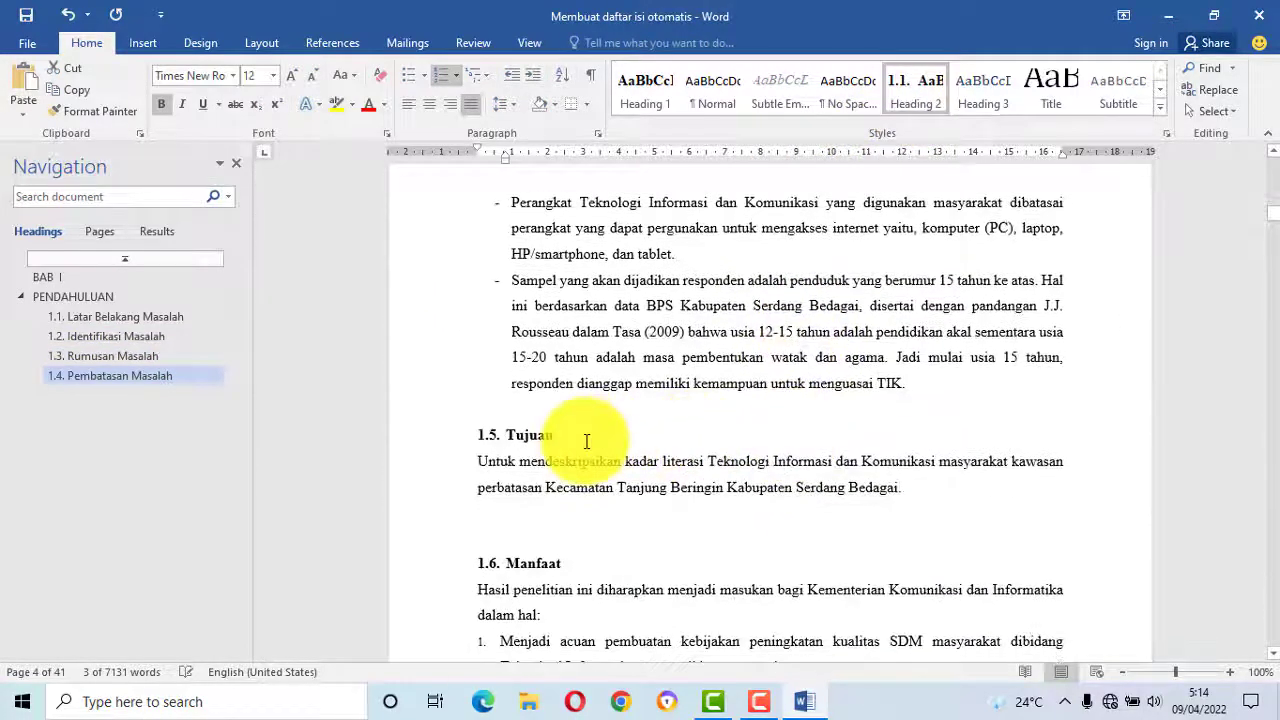
drag(587, 441, 457, 430)
click(914, 90)
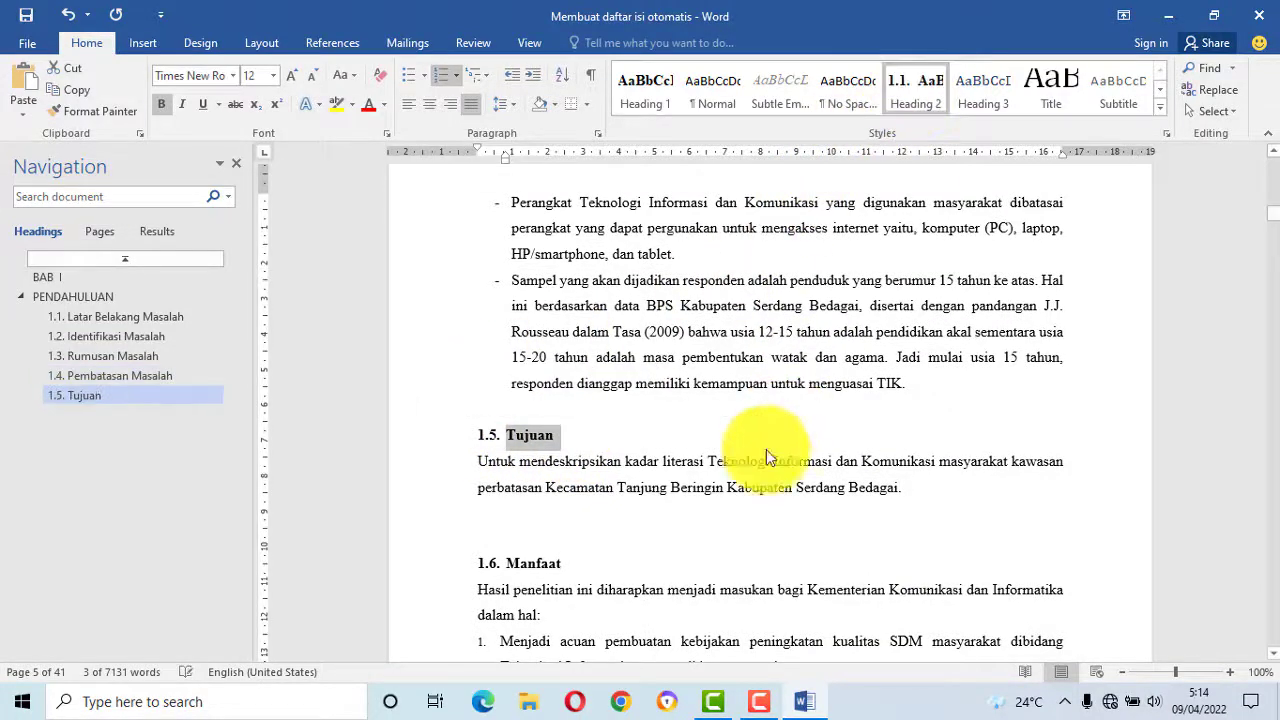
scroll(766, 457, down, 2)
drag(583, 432, 475, 429)
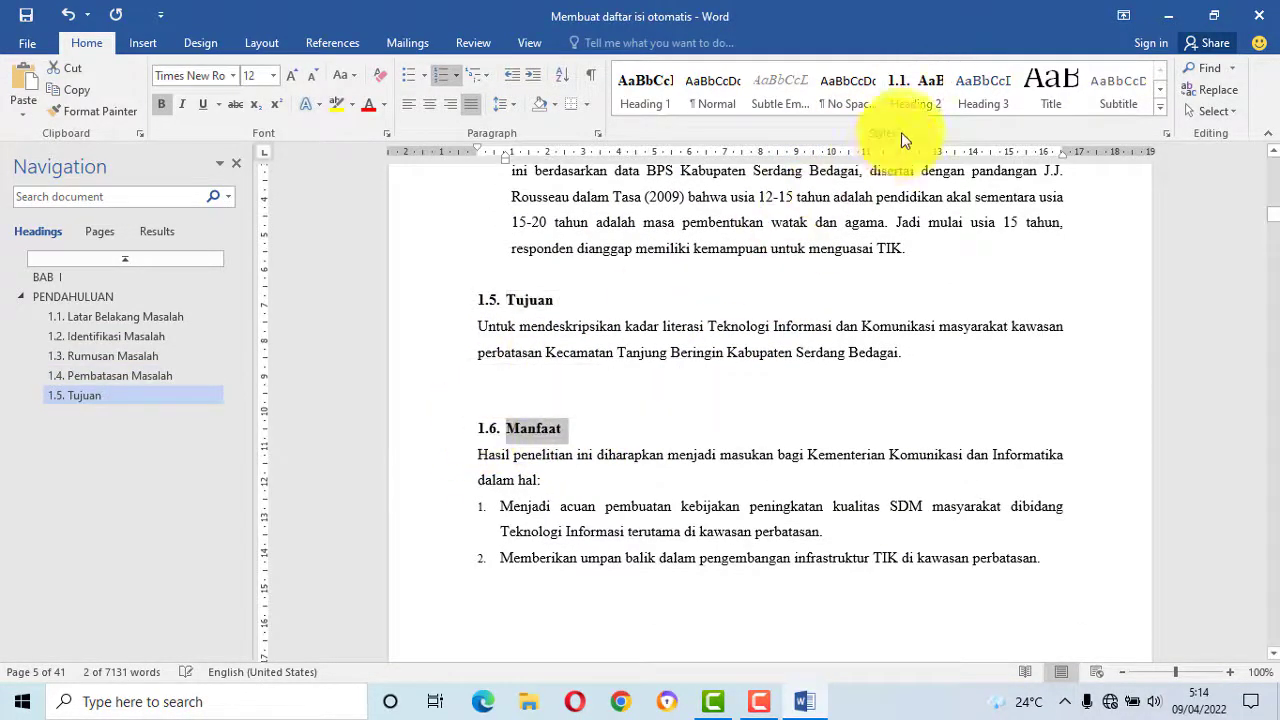
click(912, 108)
Move the BAB II title onto the next page, directly above TINJAUAN PUSTAKA, by adding an empty line before it
scroll(560, 480, down, 1)
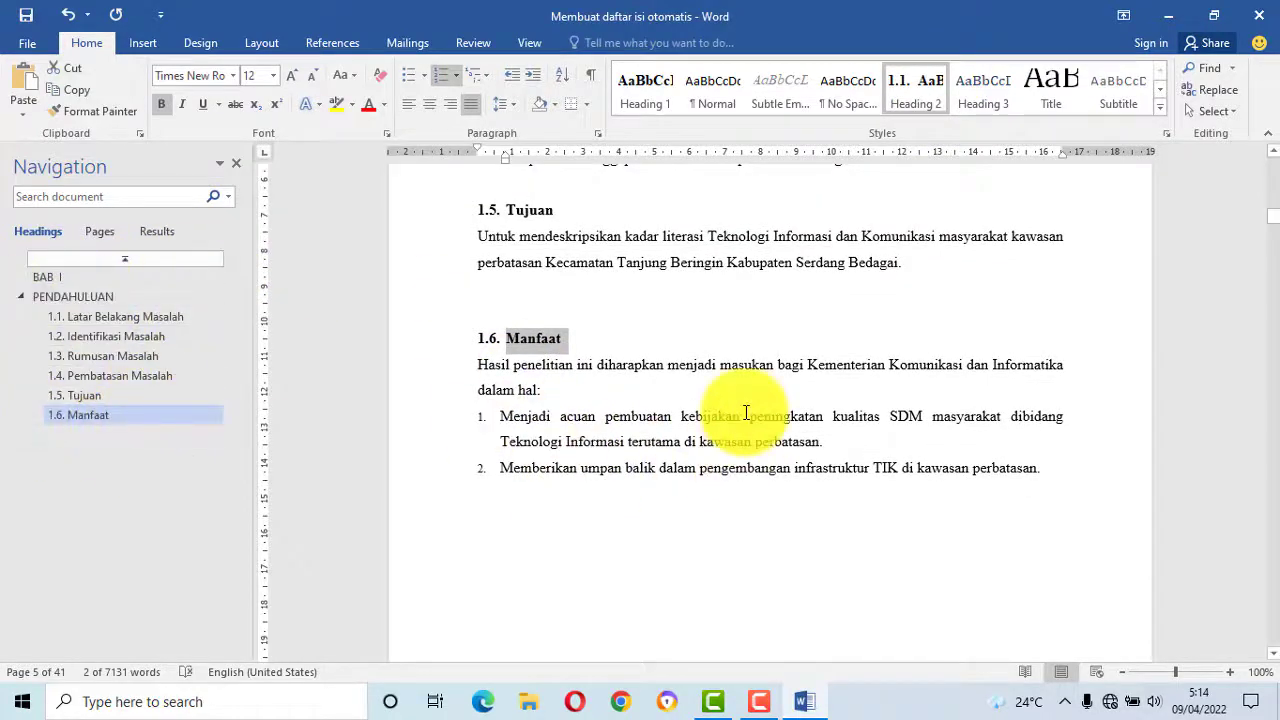
scroll(749, 412, down, 4)
scroll(741, 416, down, 1)
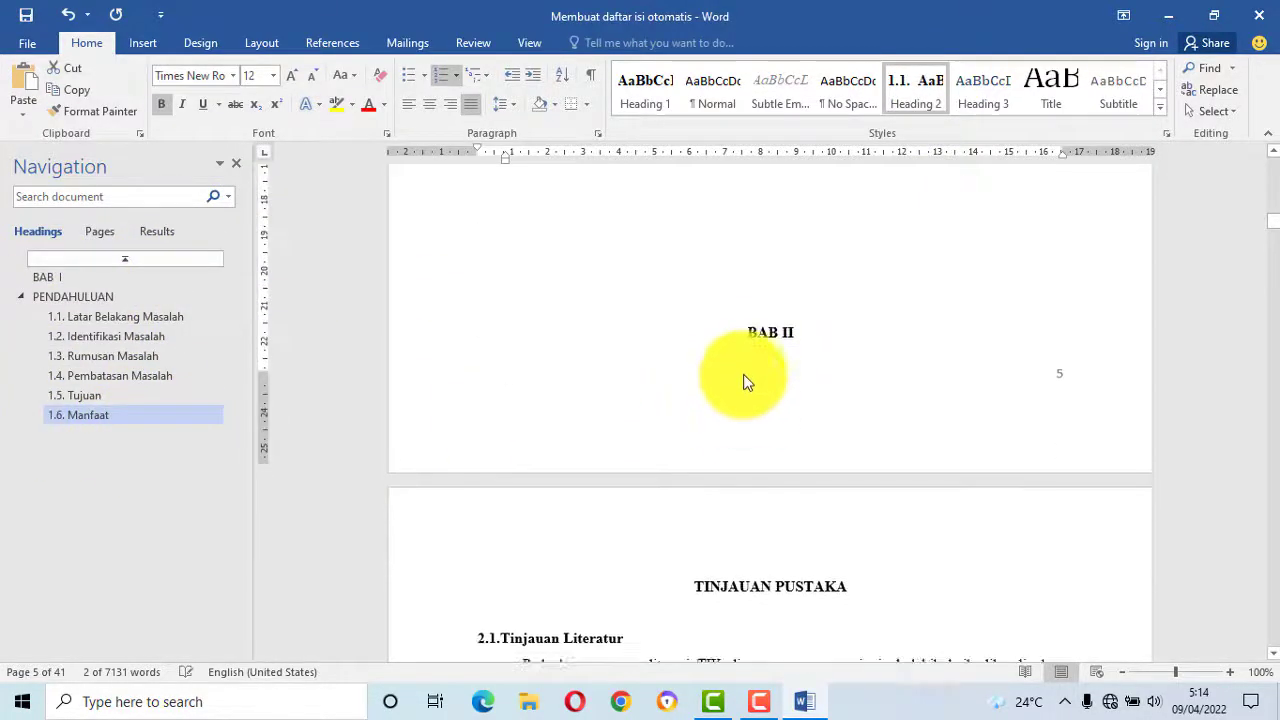
drag(757, 322, 837, 537)
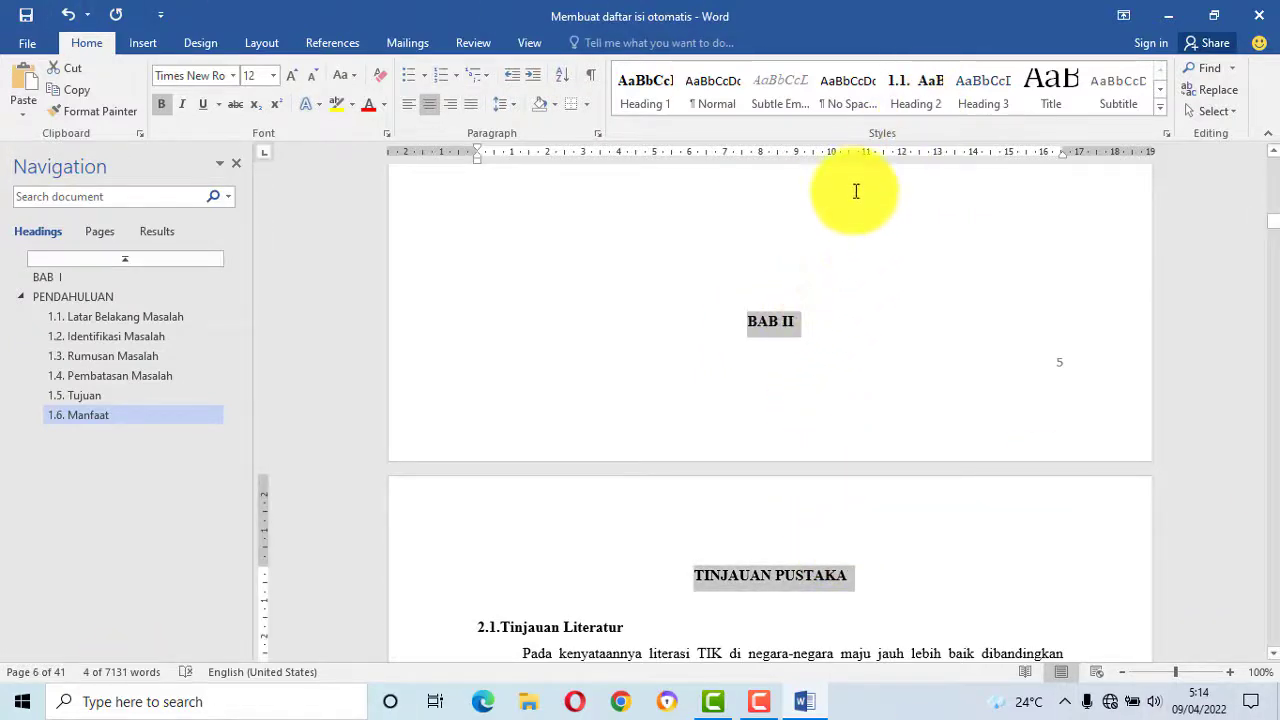
click(820, 298)
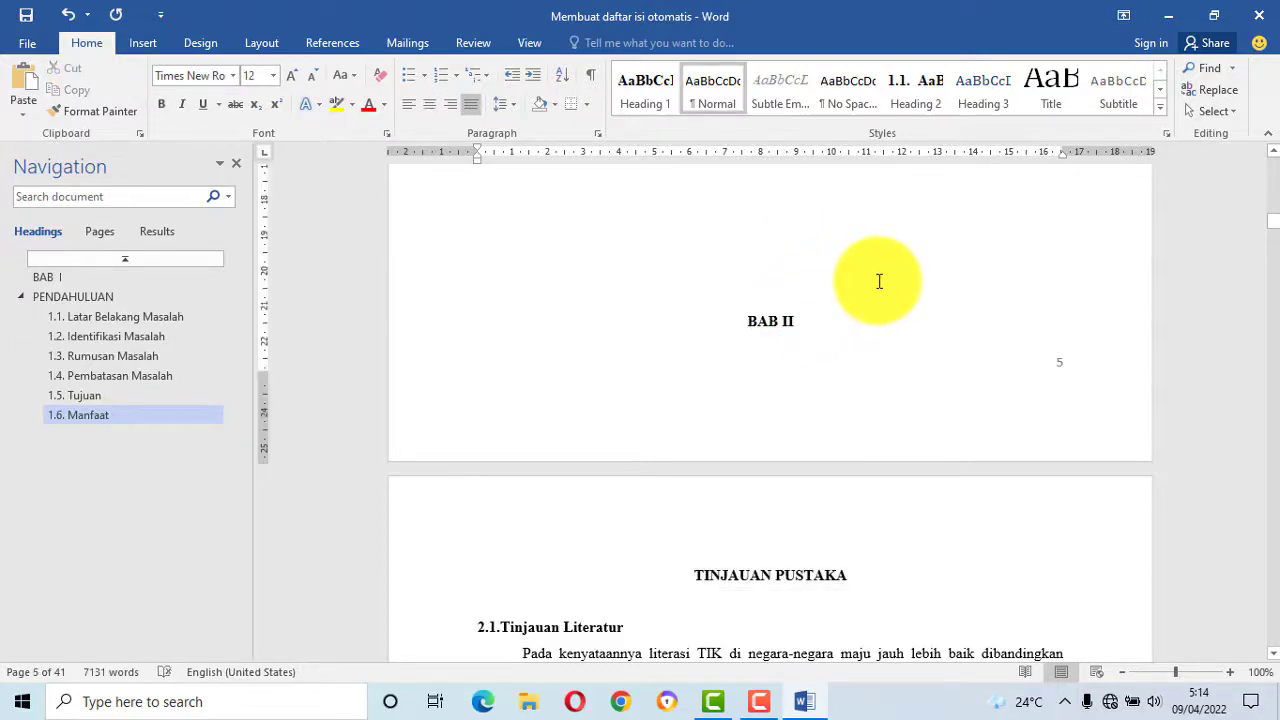
key(Return)
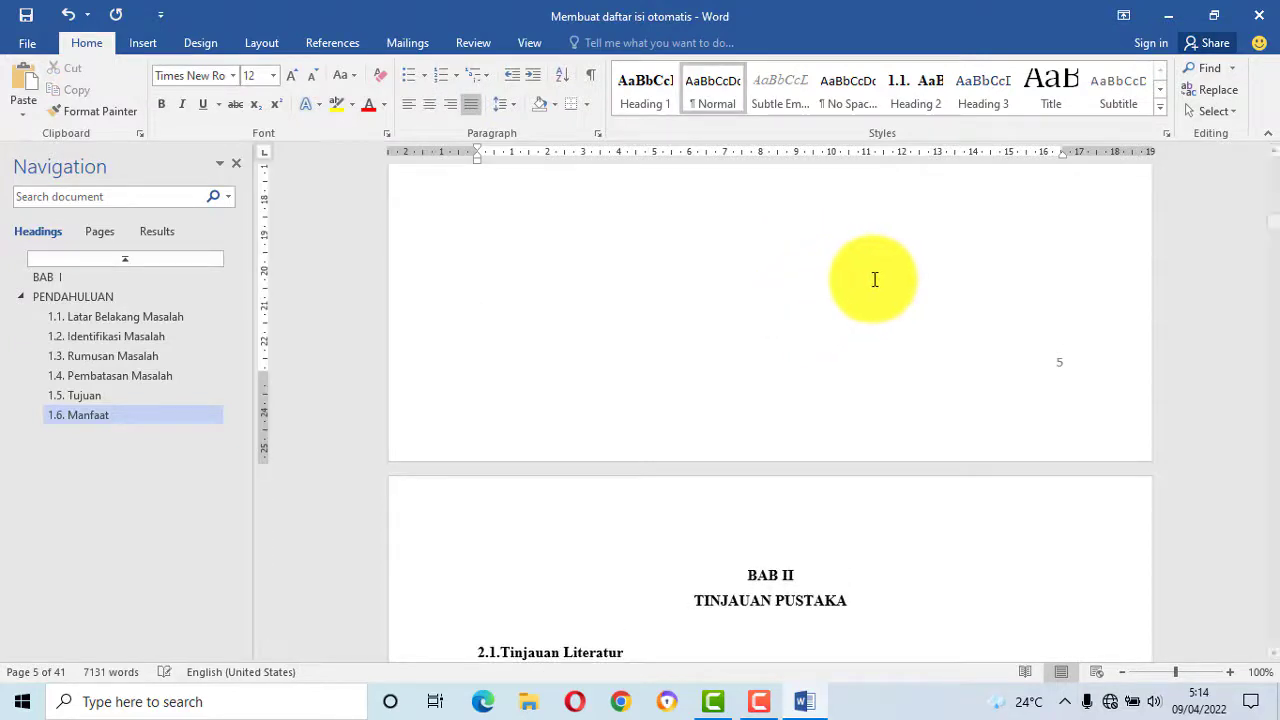
Apply the Heading 1 style to the chapter title lines BAB II and TINJAUAN PUSTAKA
scroll(1020, 426, down, 3)
drag(857, 465, 750, 445)
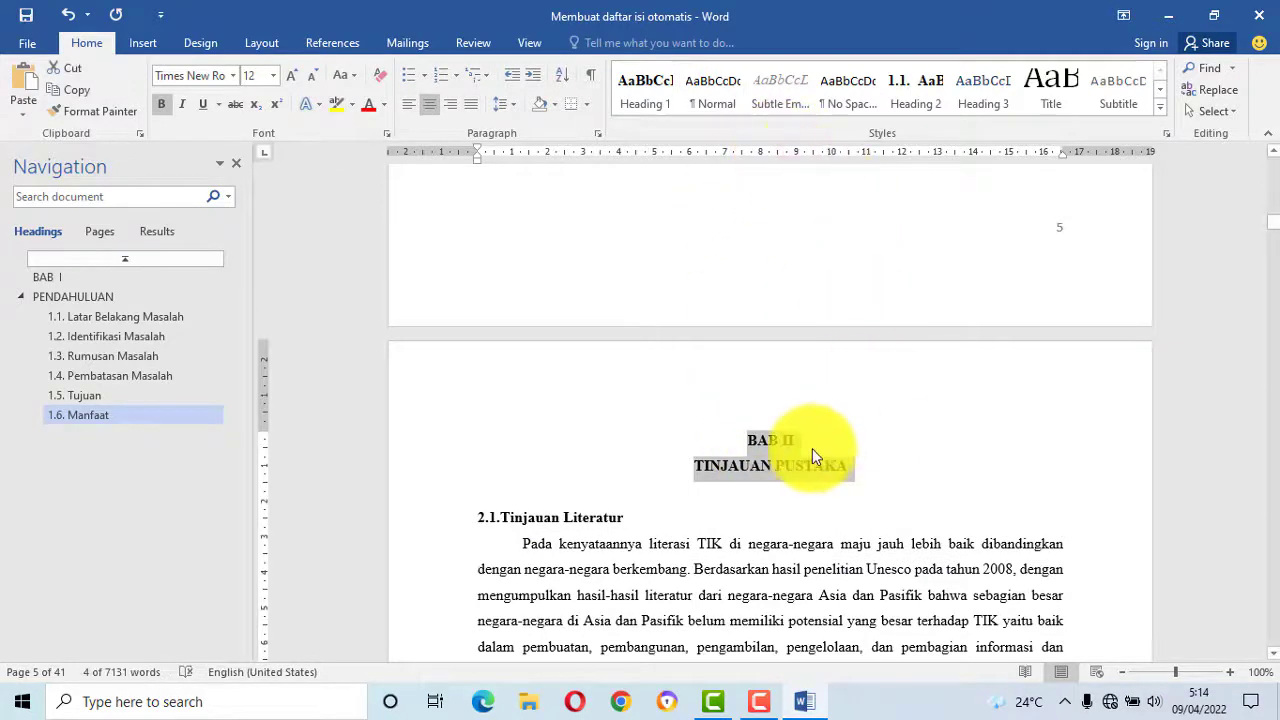
click(632, 112)
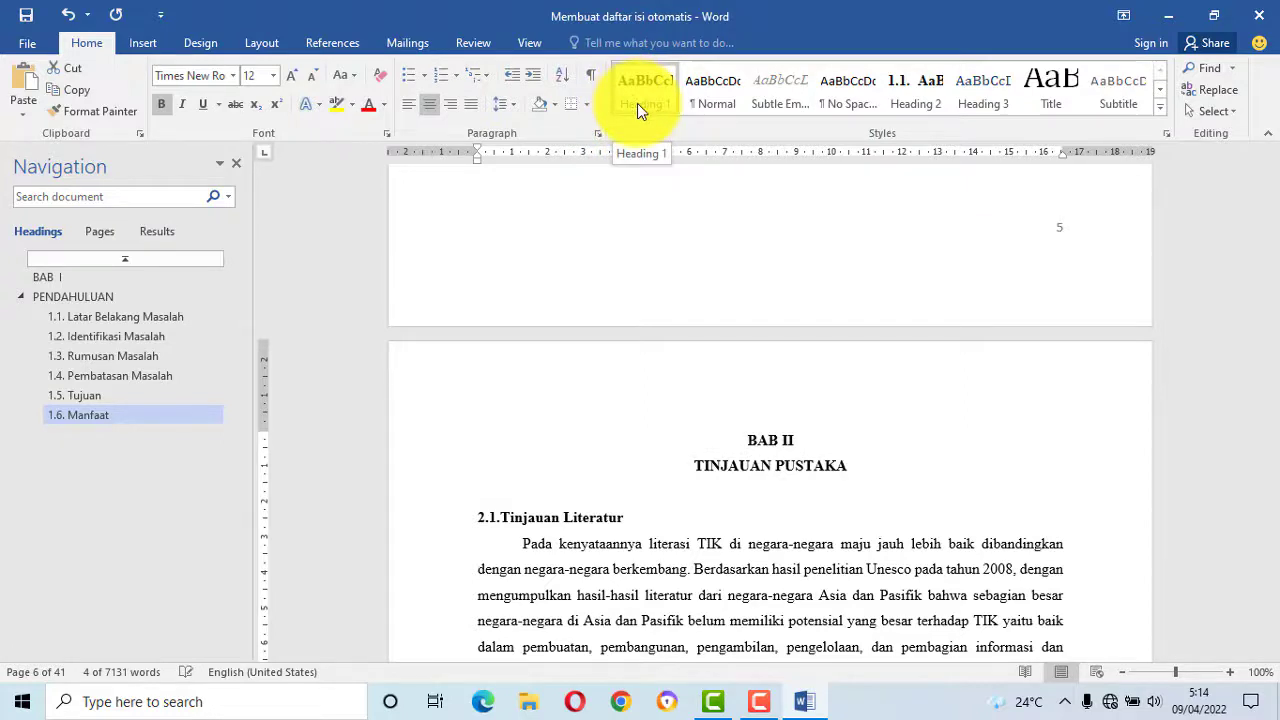
click(637, 103)
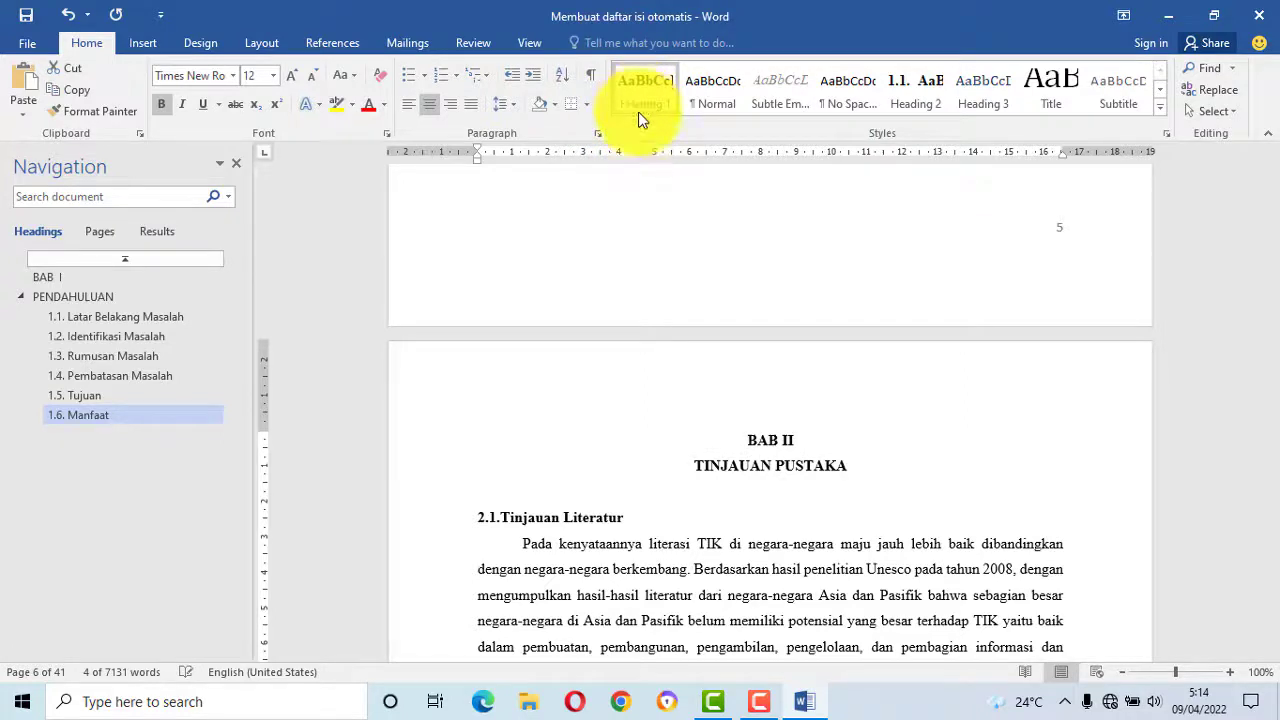
Update the Heading 2 style to match the formatting of the subheading 2.1. Tinjauan Literatur
scroll(608, 433, down, 3)
drag(631, 337, 500, 338)
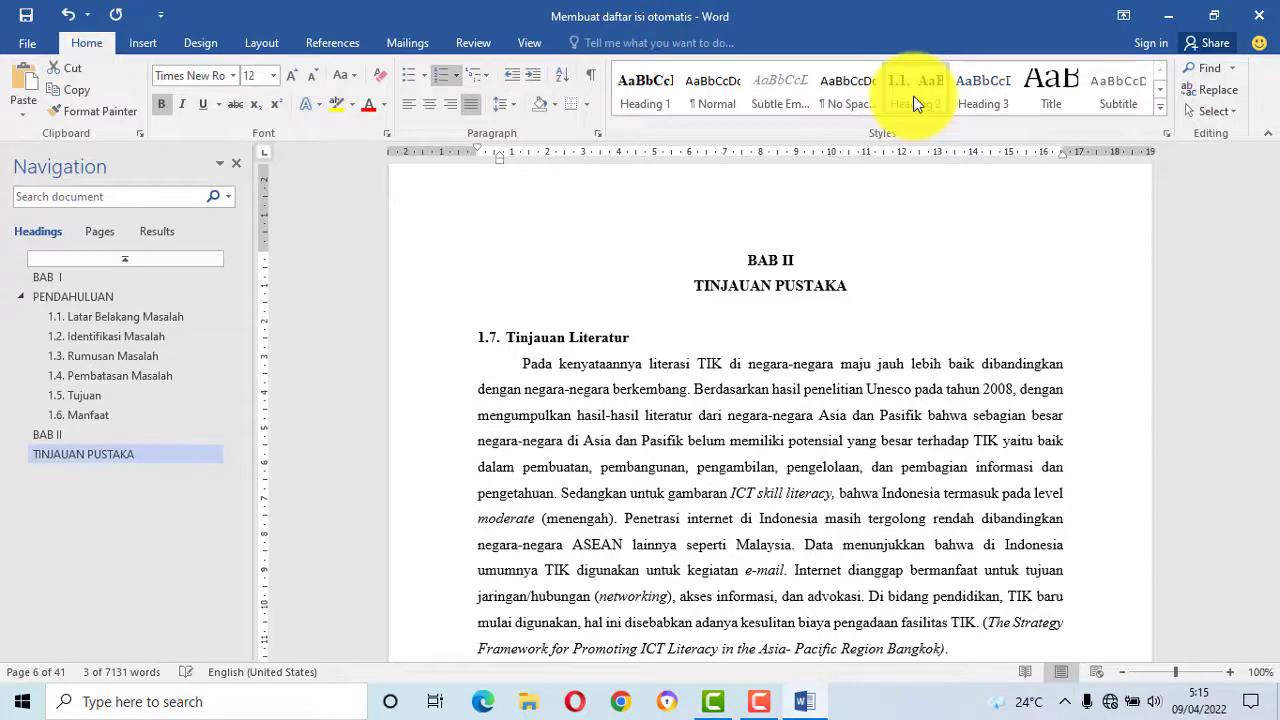
right_click(913, 96)
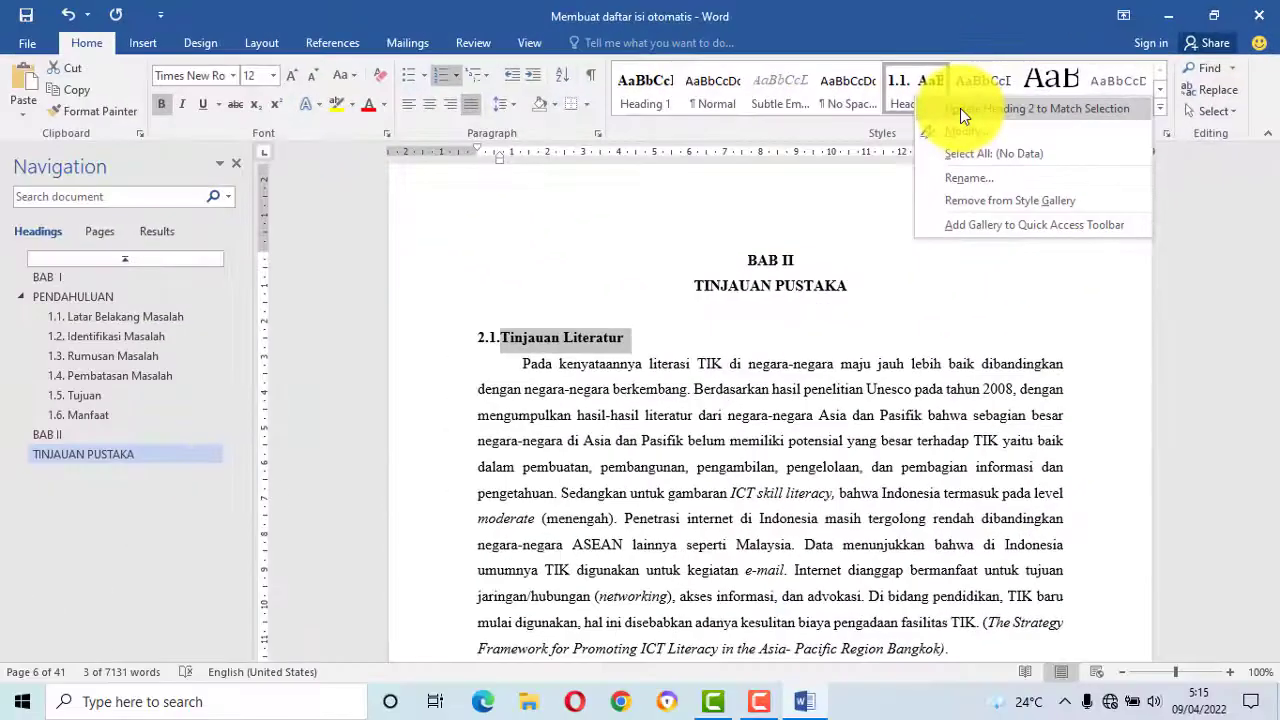
click(960, 108)
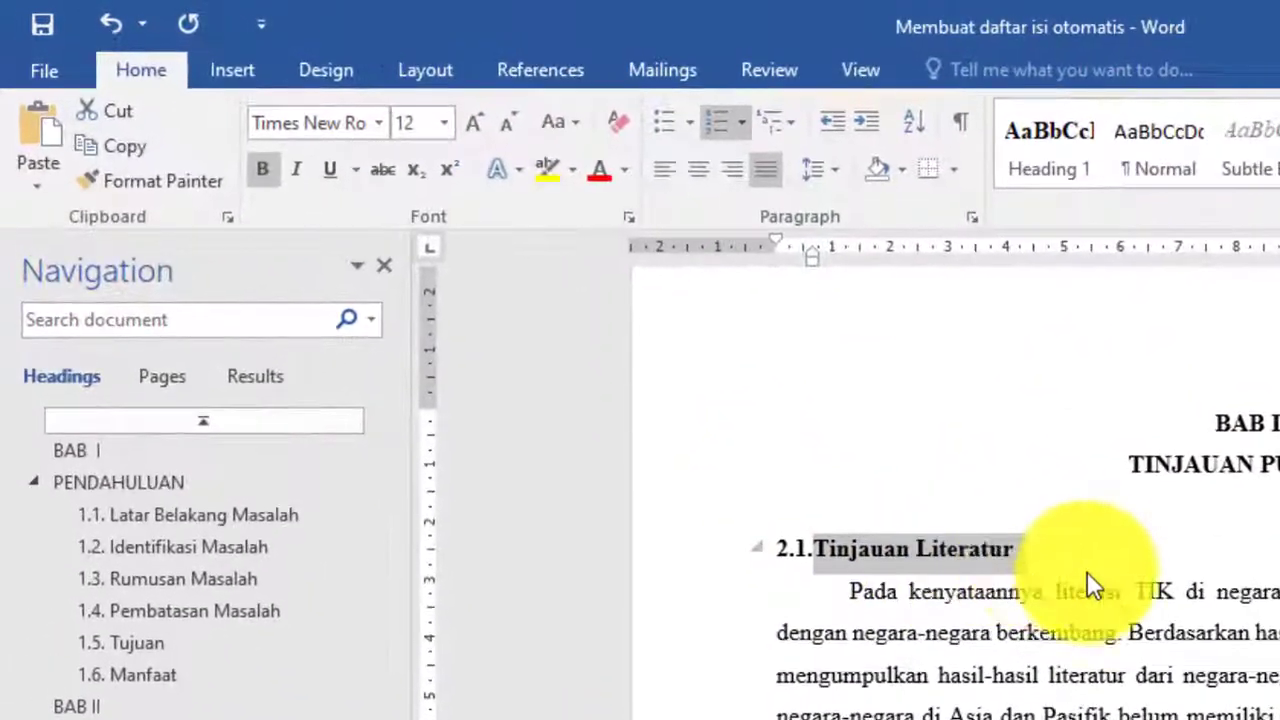
Apply the Heading 2 style to the subheading 2.2. Tinjauan Teoritis on page 7
scroll(700, 370, down, 2)
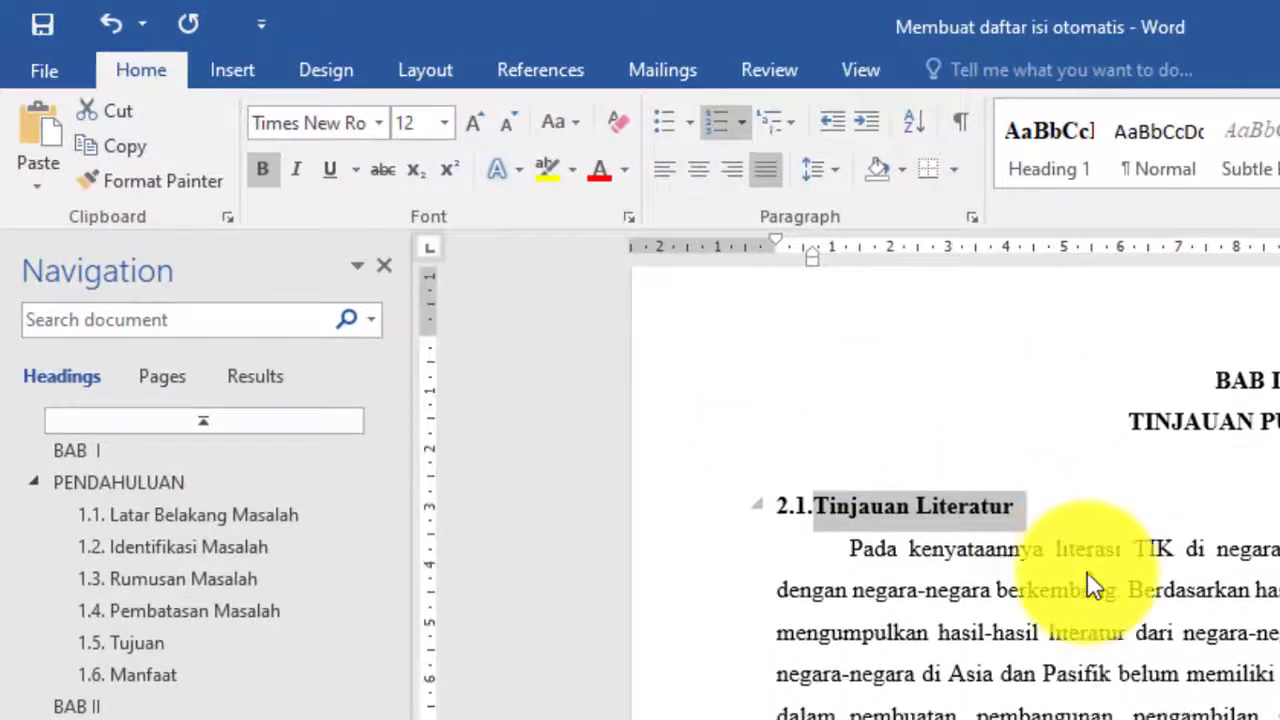
scroll(1066, 560, down, 10)
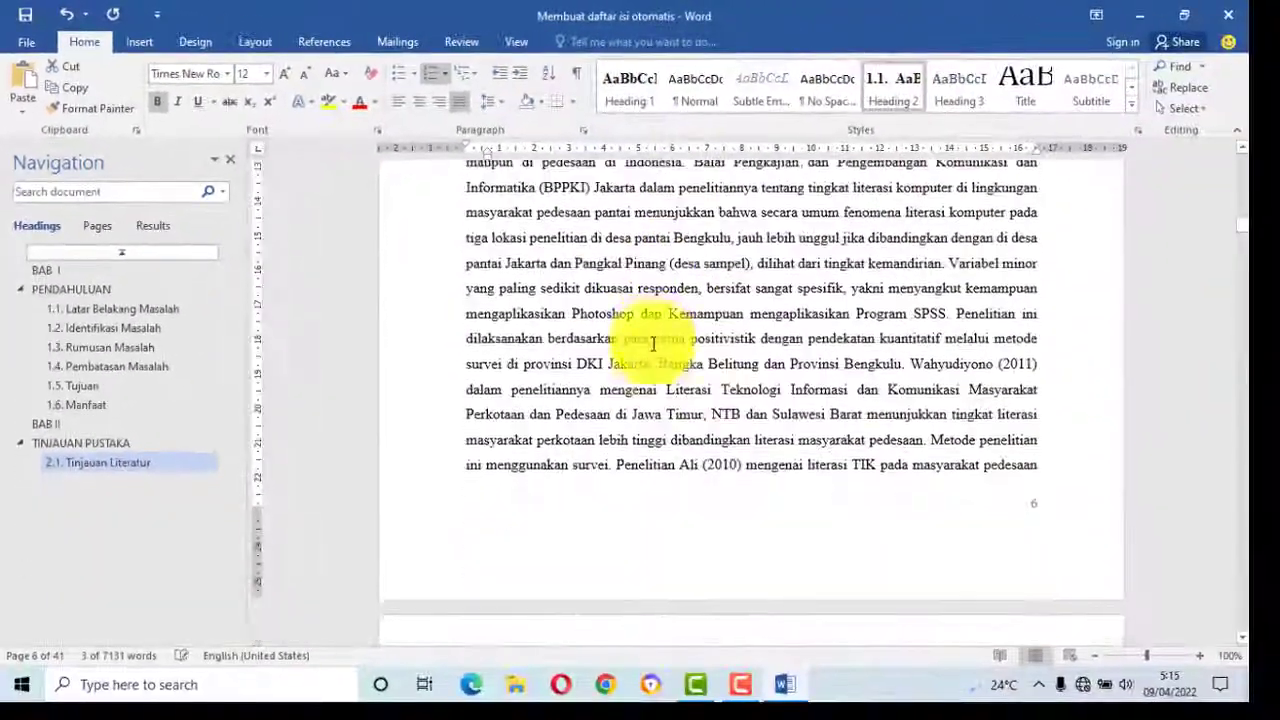
scroll(653, 344, down, 7)
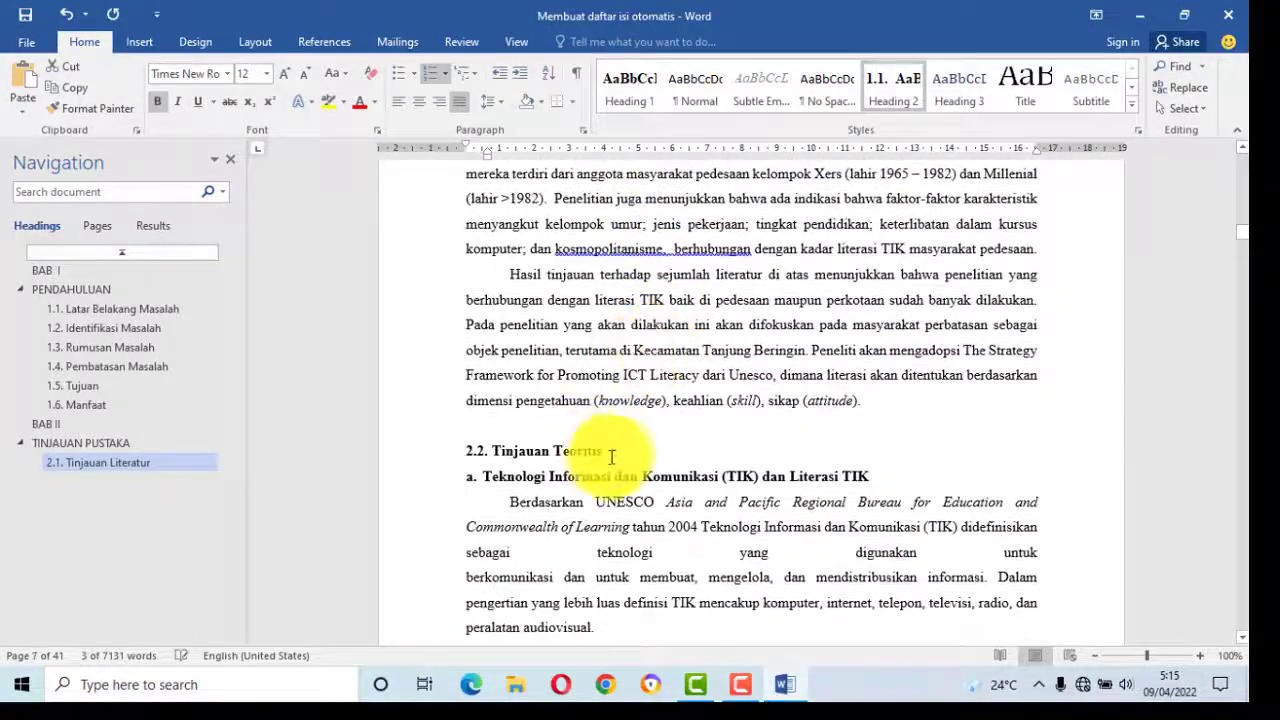
drag(603, 453, 470, 452)
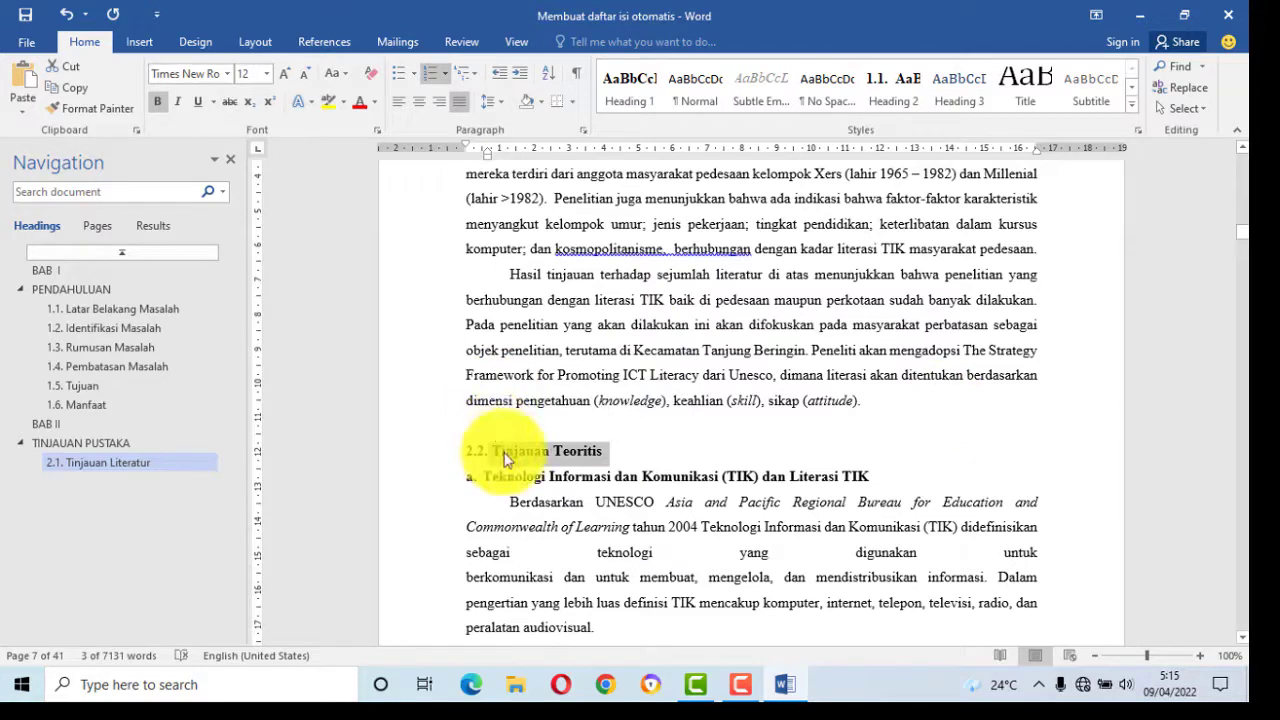
click(895, 115)
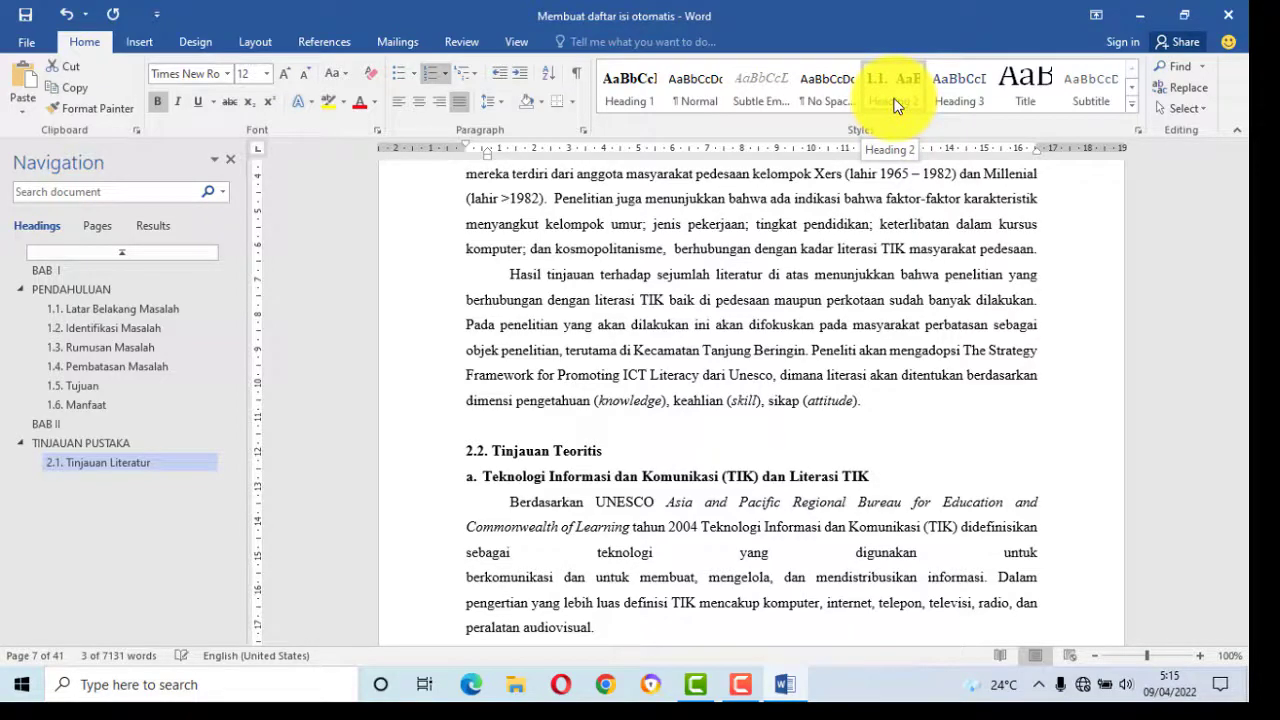
Move the BAB III title onto page 9, directly above METODOLOGI PENELITIAN, by adding an empty line before it
scroll(651, 372, down, 5)
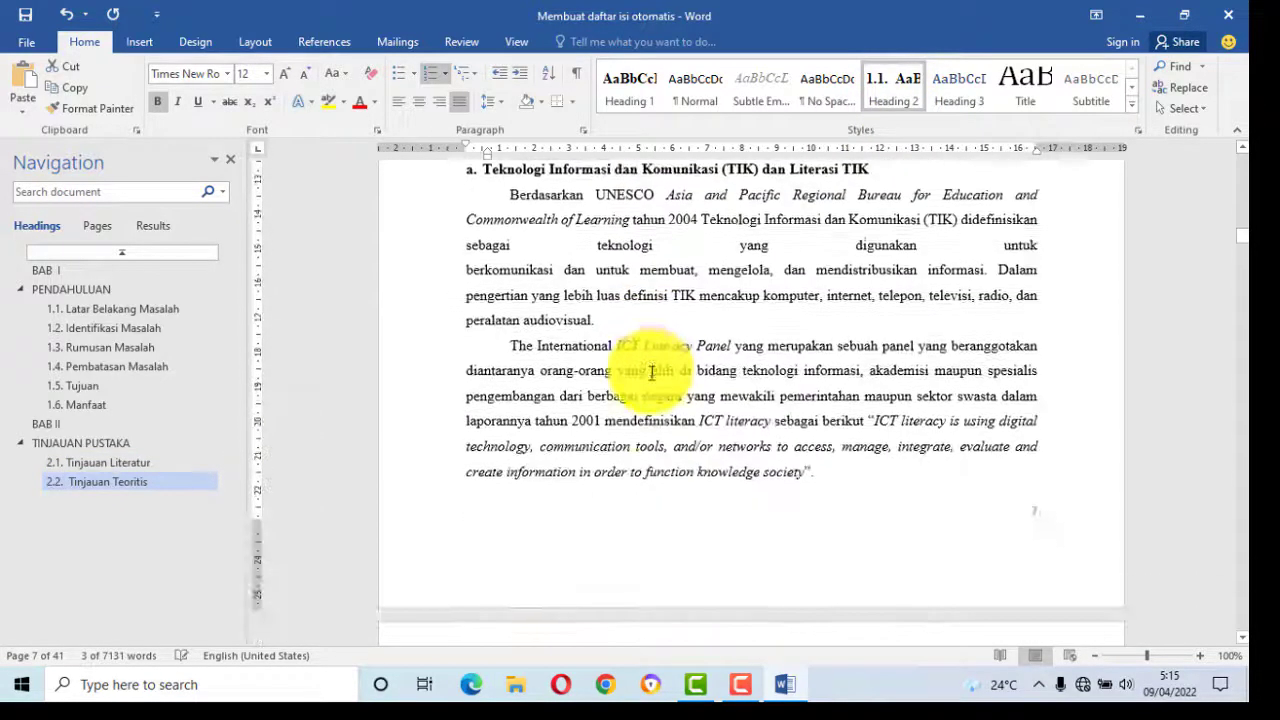
scroll(651, 372, down, 15)
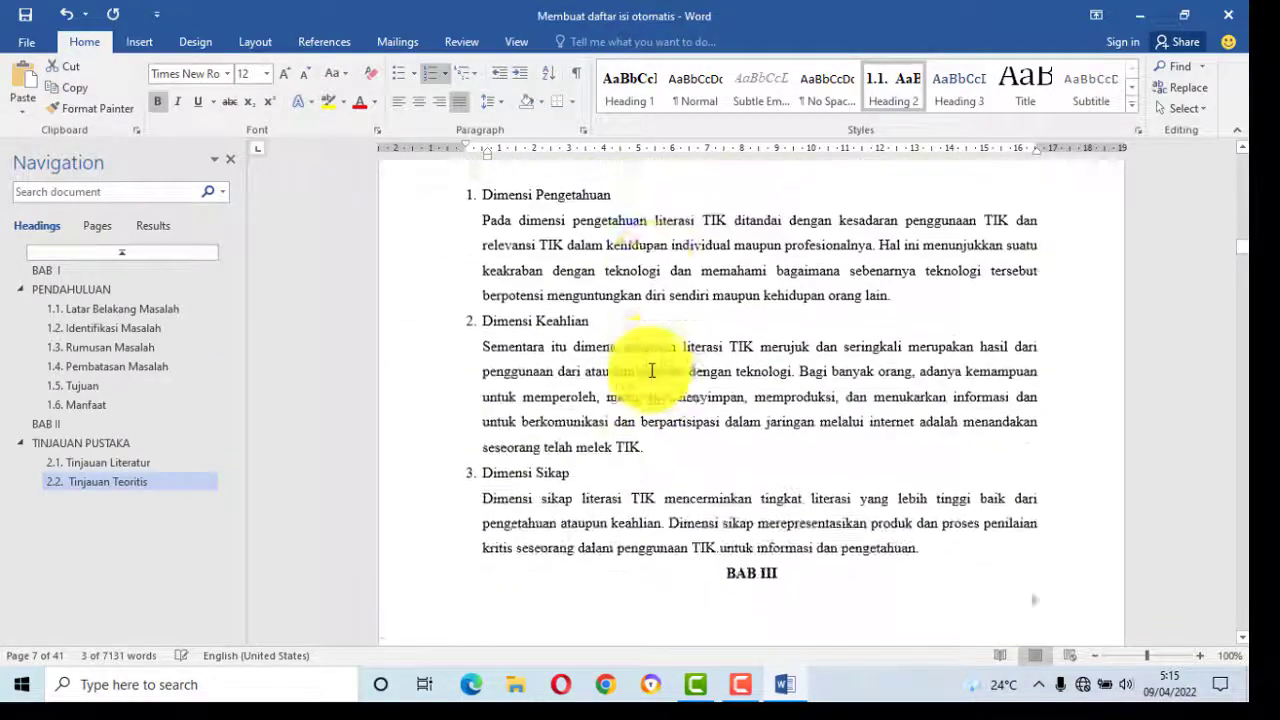
scroll(651, 372, down, 8)
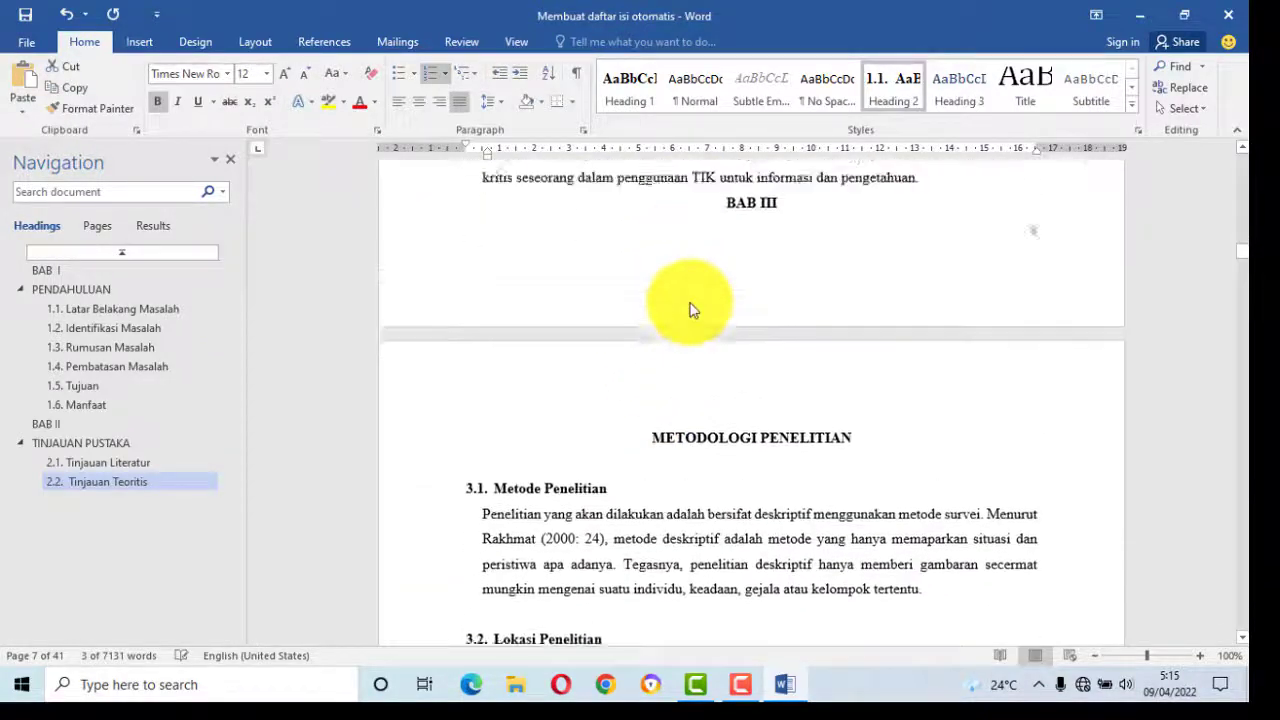
scroll(694, 310, up, 1)
click(722, 234)
key(Return)
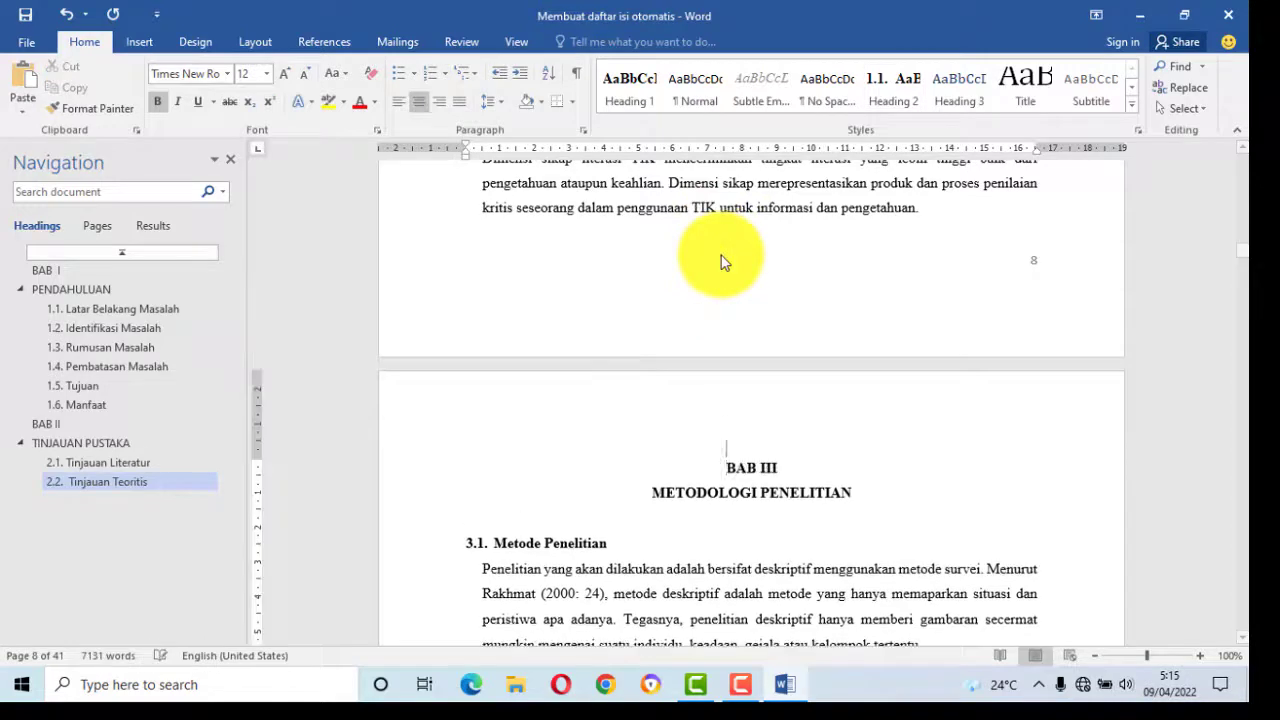
Apply the Heading 1 style to the chapter title lines BAB III and METODOLOGI PENELITIAN
key(Down)
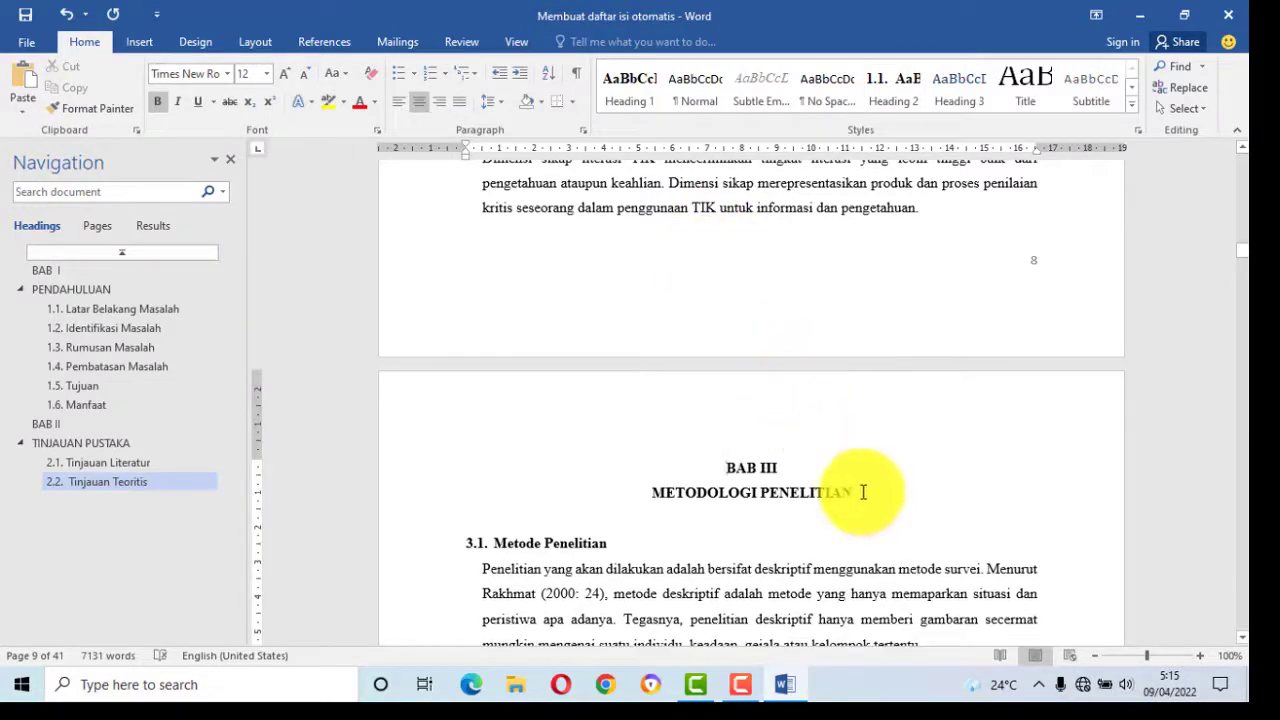
drag(862, 491, 729, 471)
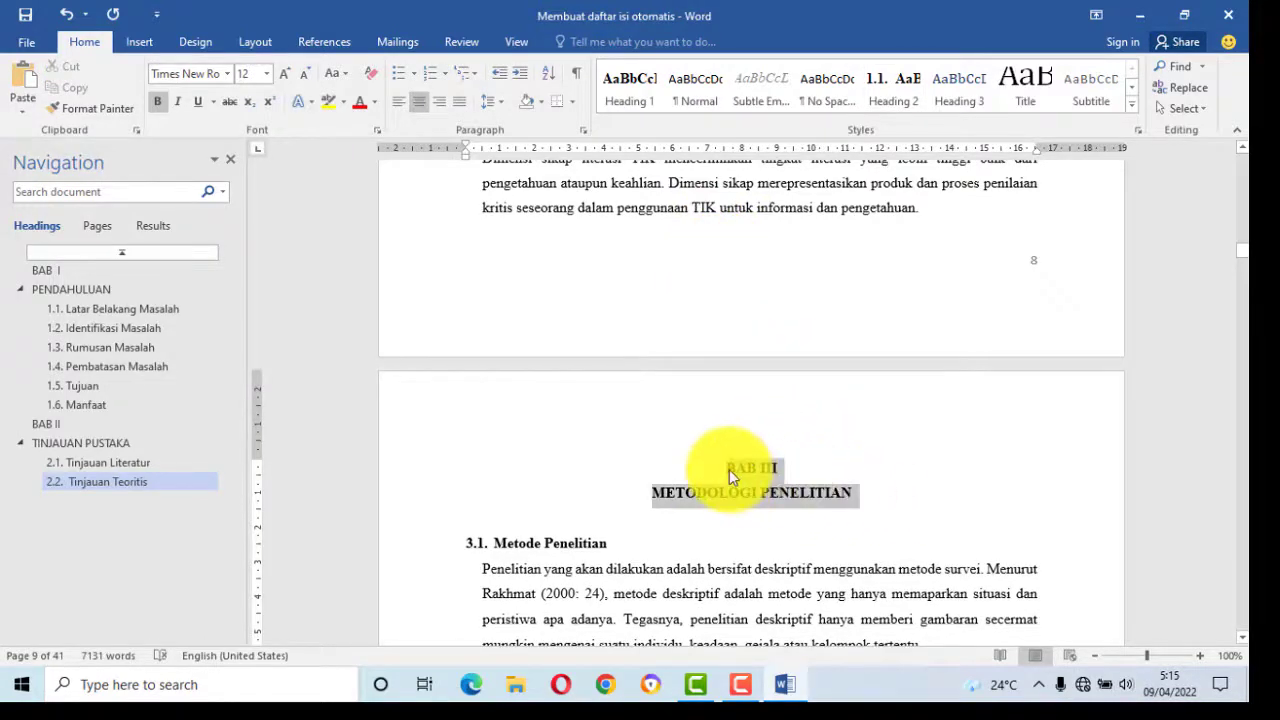
click(629, 98)
Try to update the Heading 2 style to match the subheading 3.1. Metode Penelitian, and undo the last two style changes
scroll(643, 452, down, 2)
scroll(643, 452, down, 1)
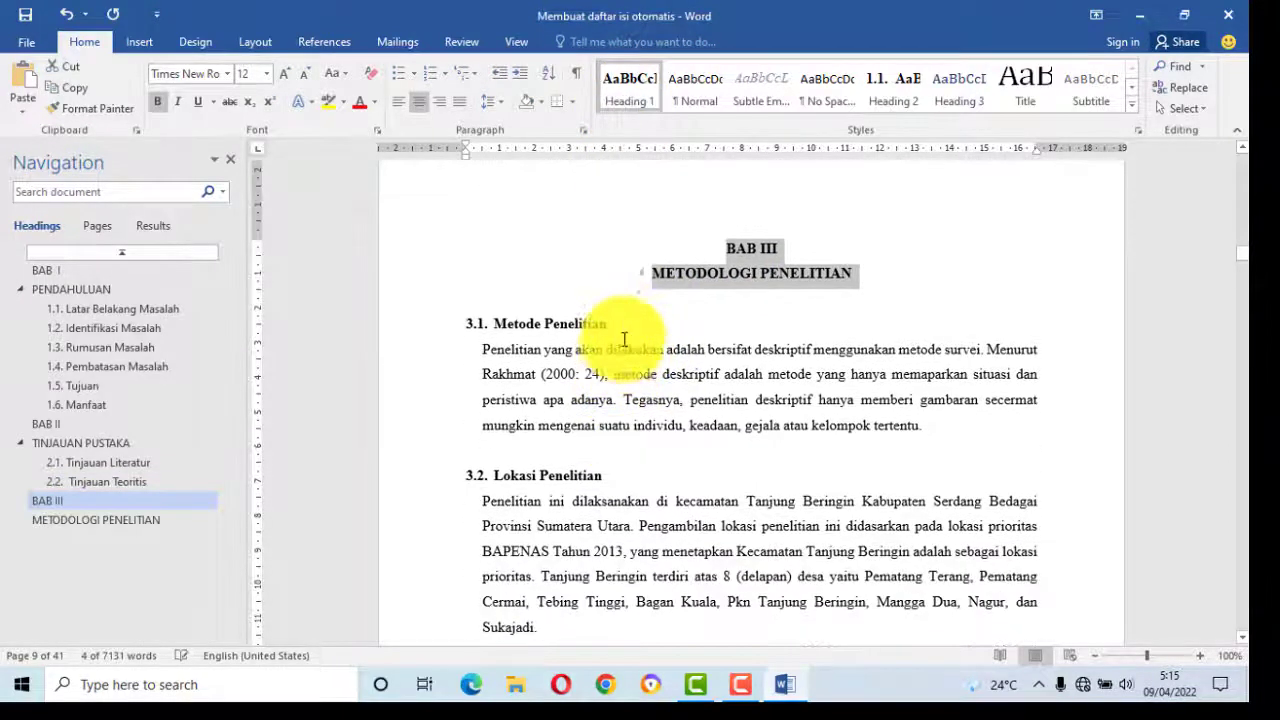
drag(612, 326, 458, 313)
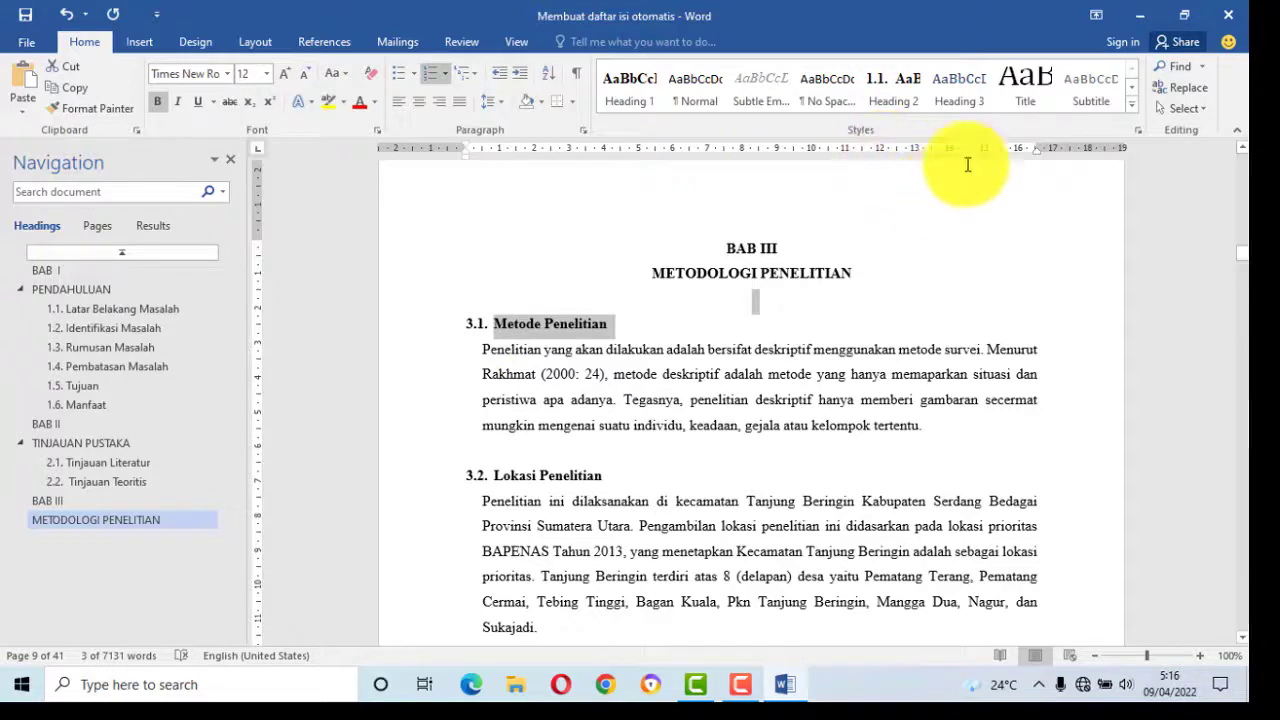
right_click(895, 107)
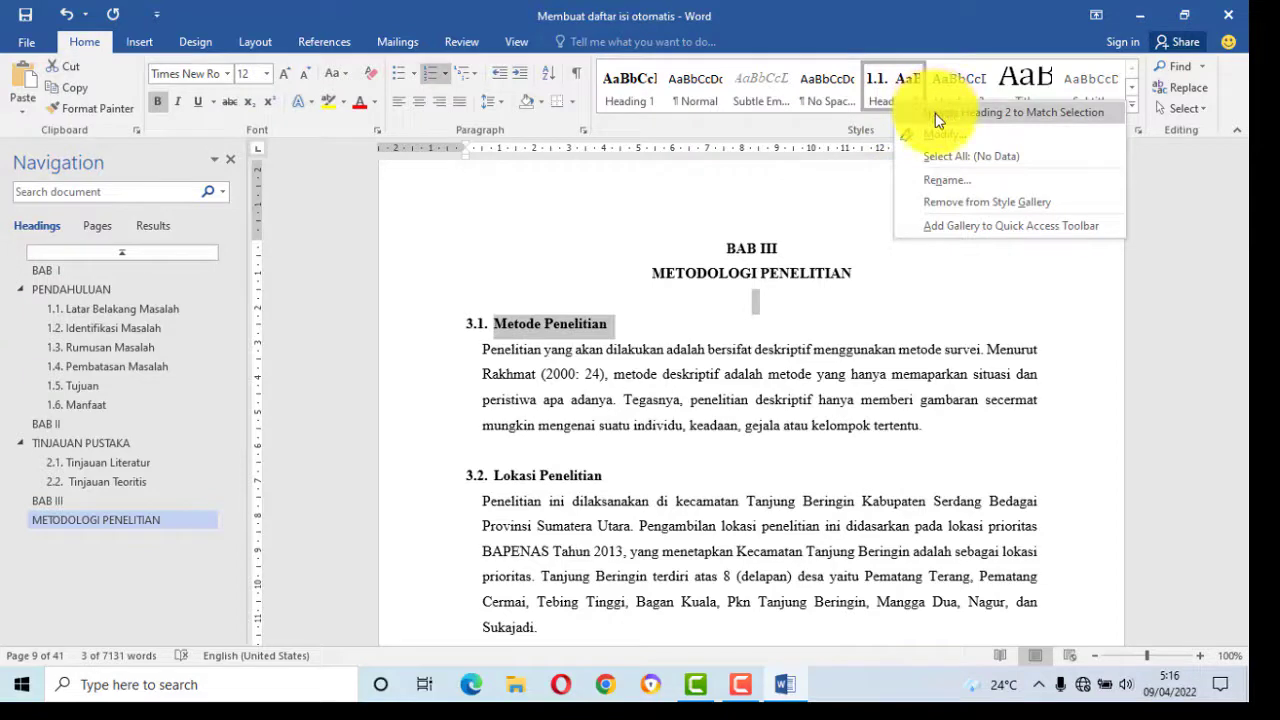
click(937, 114)
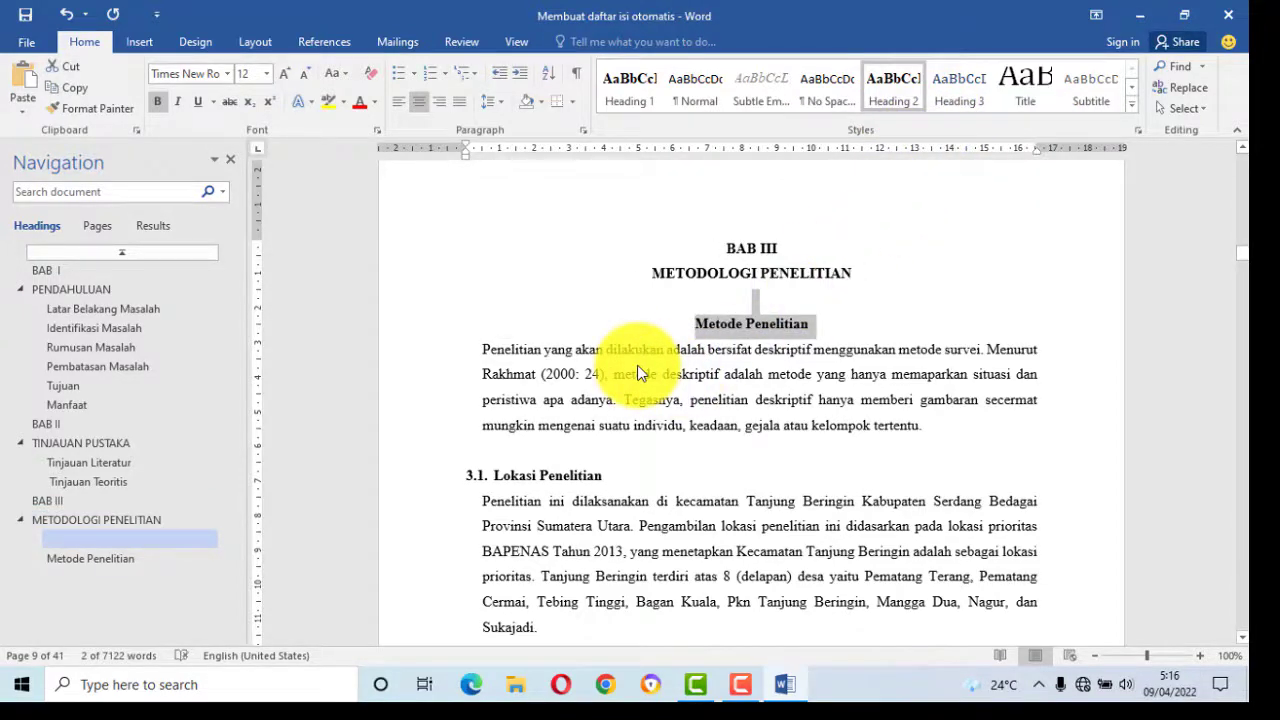
key(ctrl+z)
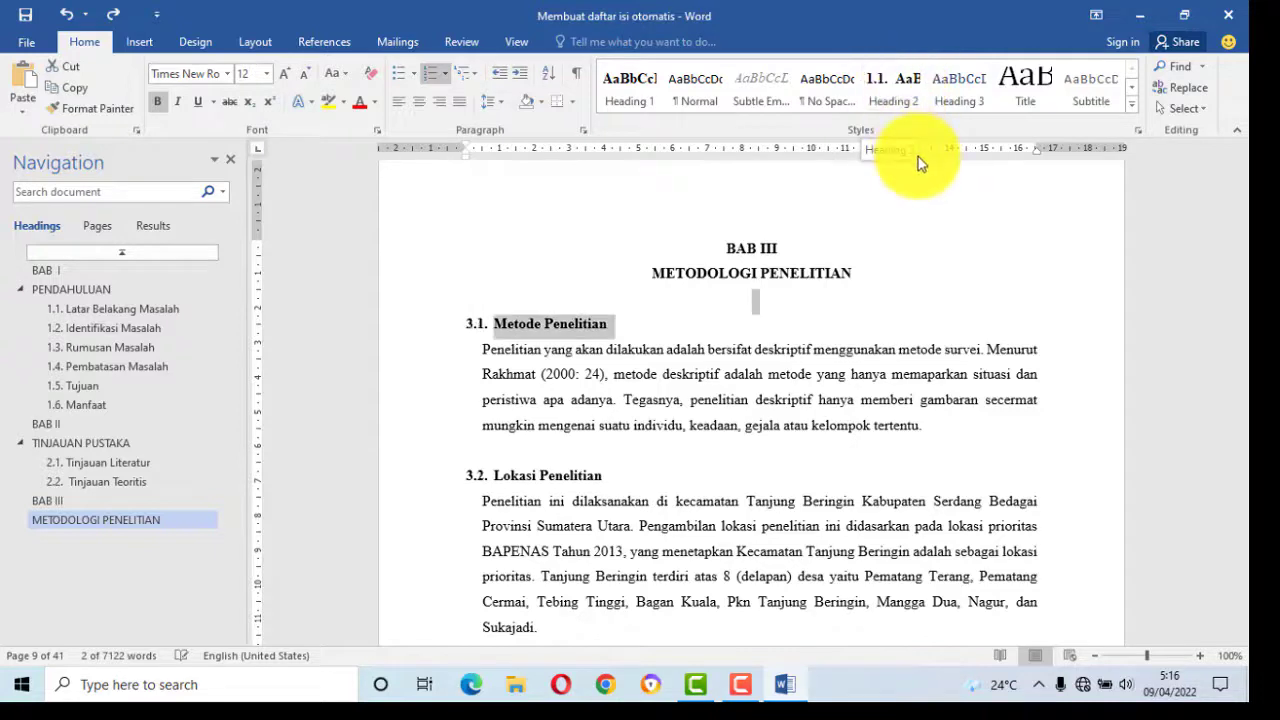
key(ctrl+z)
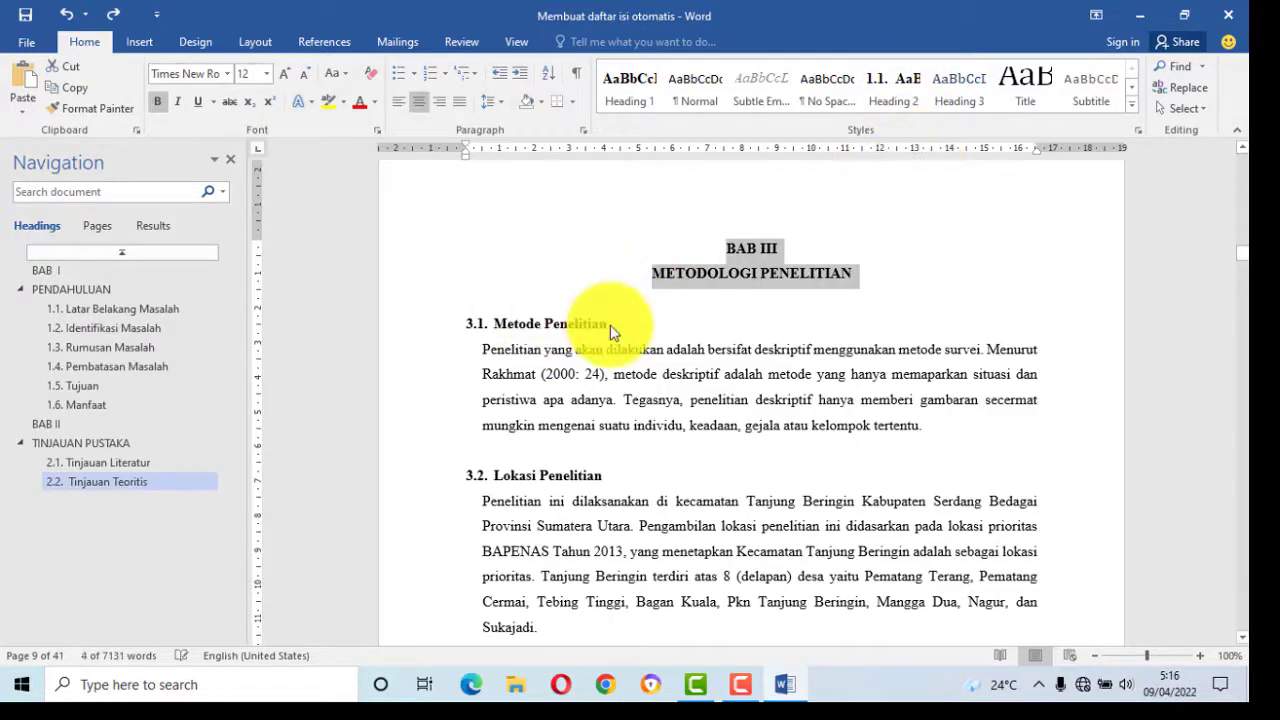
Update the Heading 2 style to match 3.1. Metode Penelitian, and align that subheading's number with the margin and its text at about 1 cm
drag(613, 325, 476, 321)
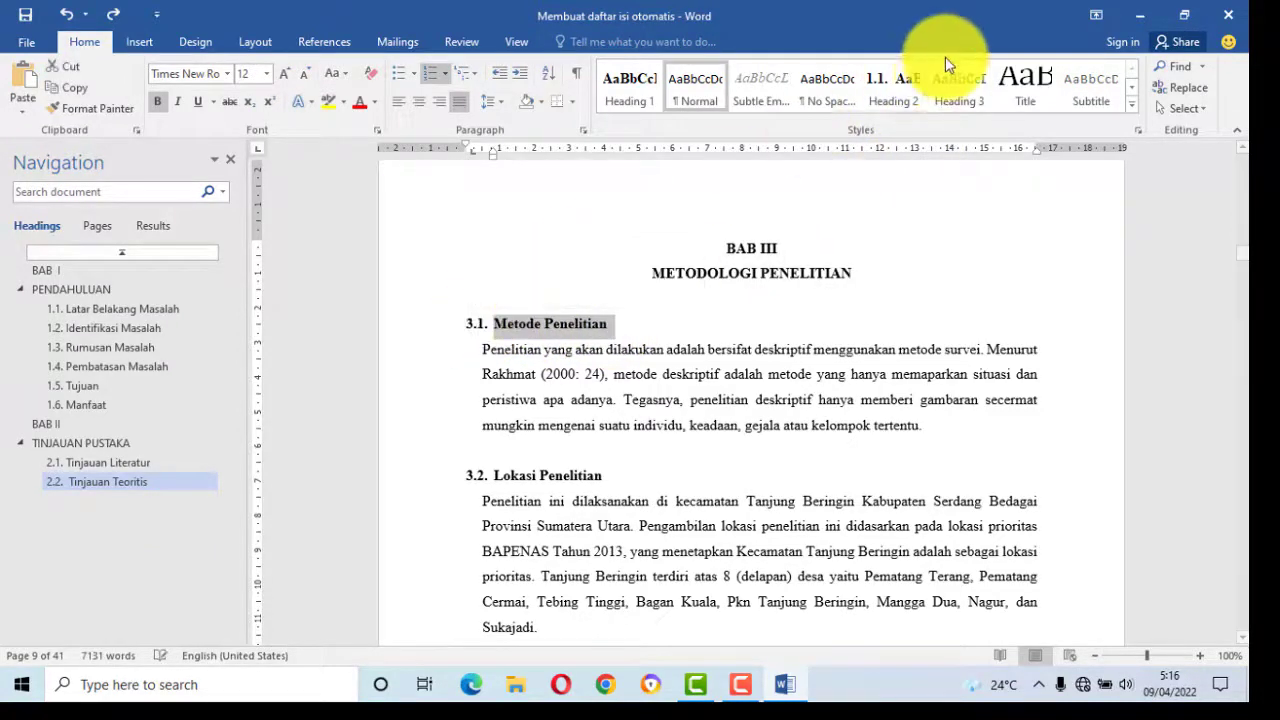
right_click(900, 84)
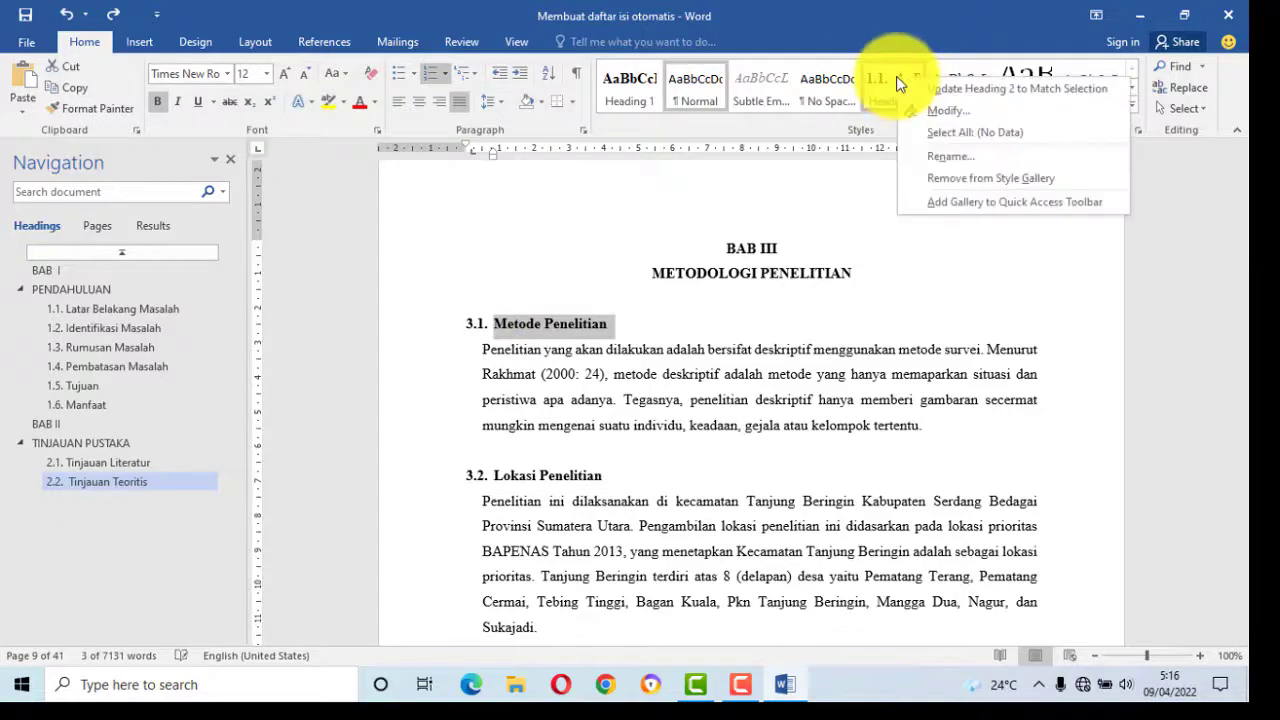
click(962, 88)
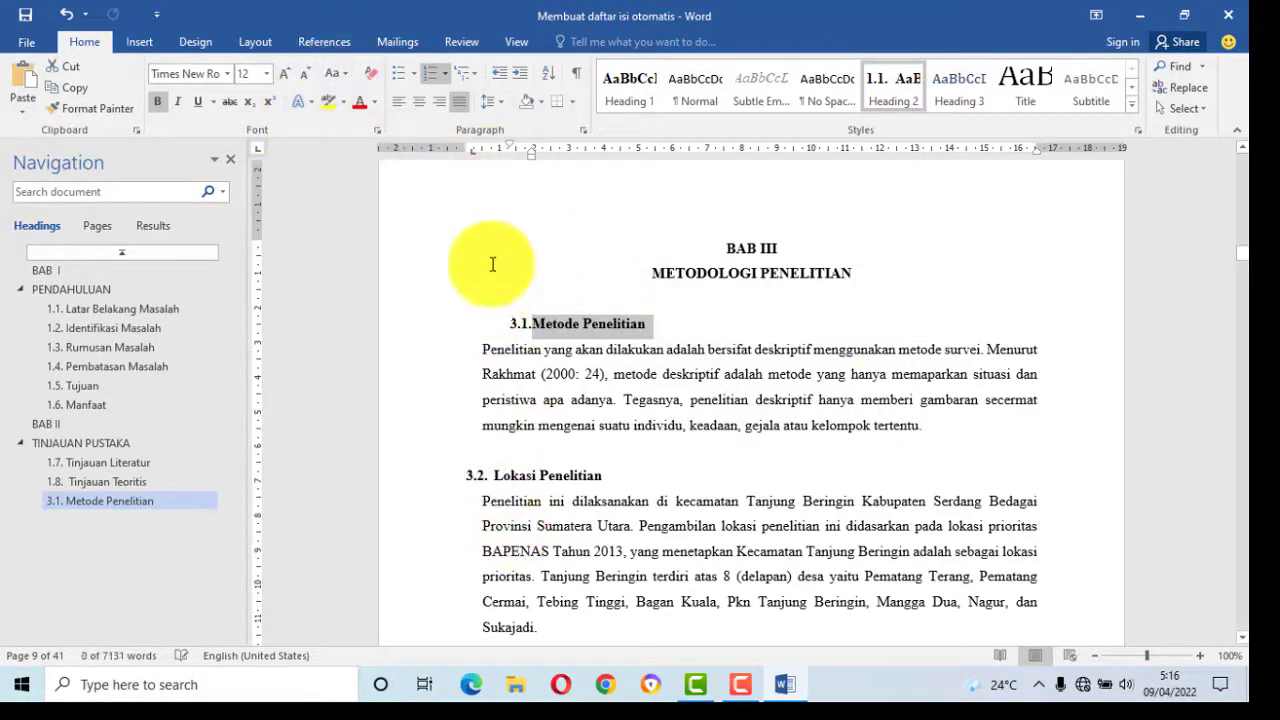
mouse_move(491, 143)
mouse_down()
mouse_move(465, 146)
mouse_move(501, 160)
mouse_up()
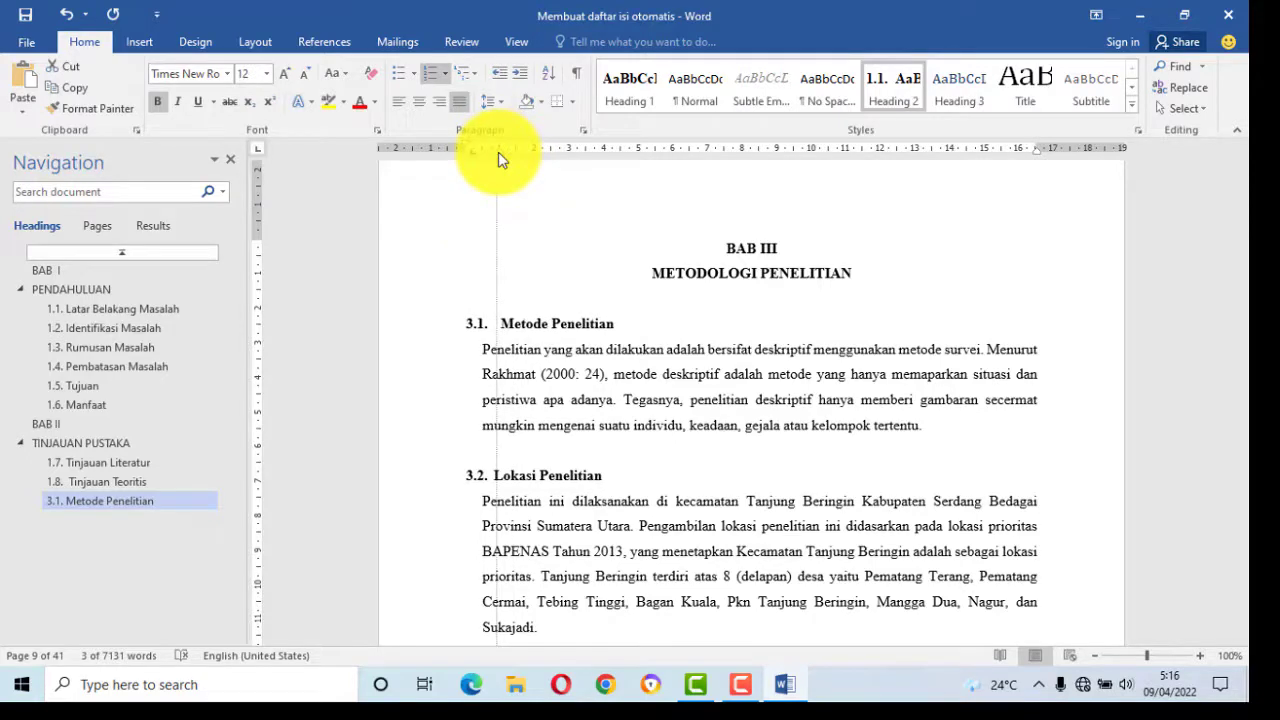
drag(501, 160, 501, 160)
Apply the Heading 2 style to the subheading 3.2. Lokasi Penelitian
scroll(680, 457, down, 1)
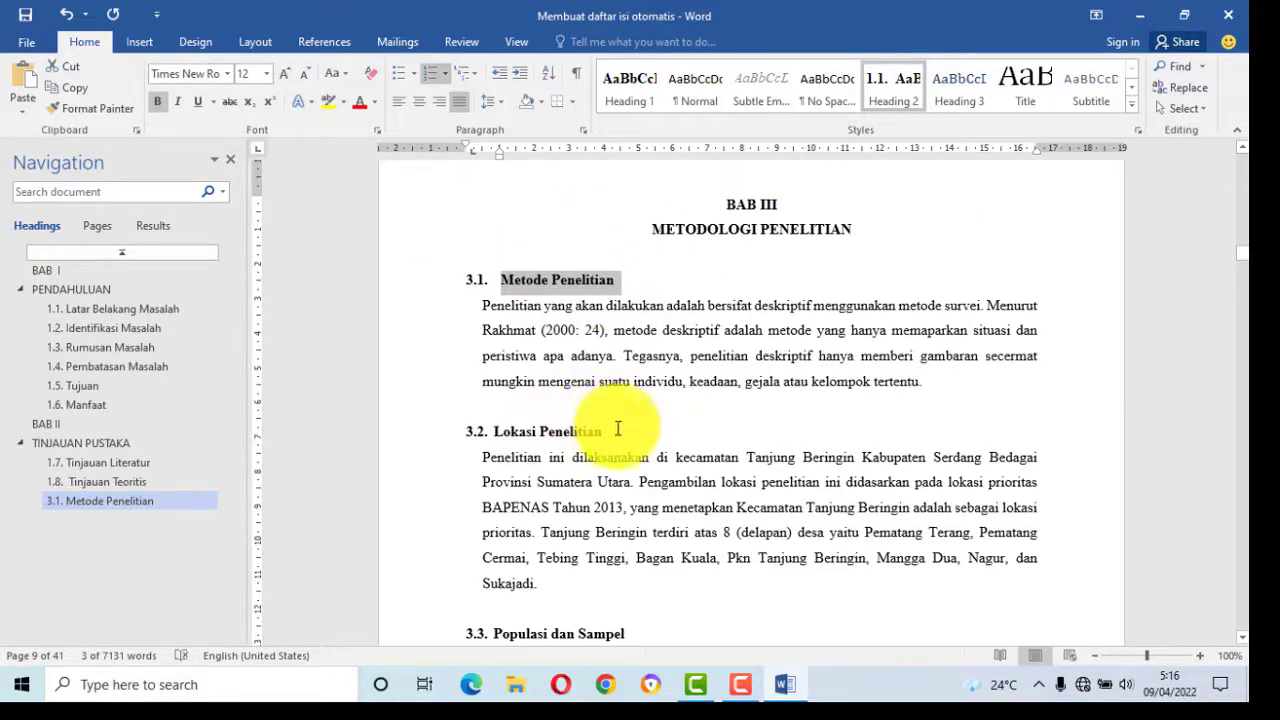
drag(618, 428, 480, 428)
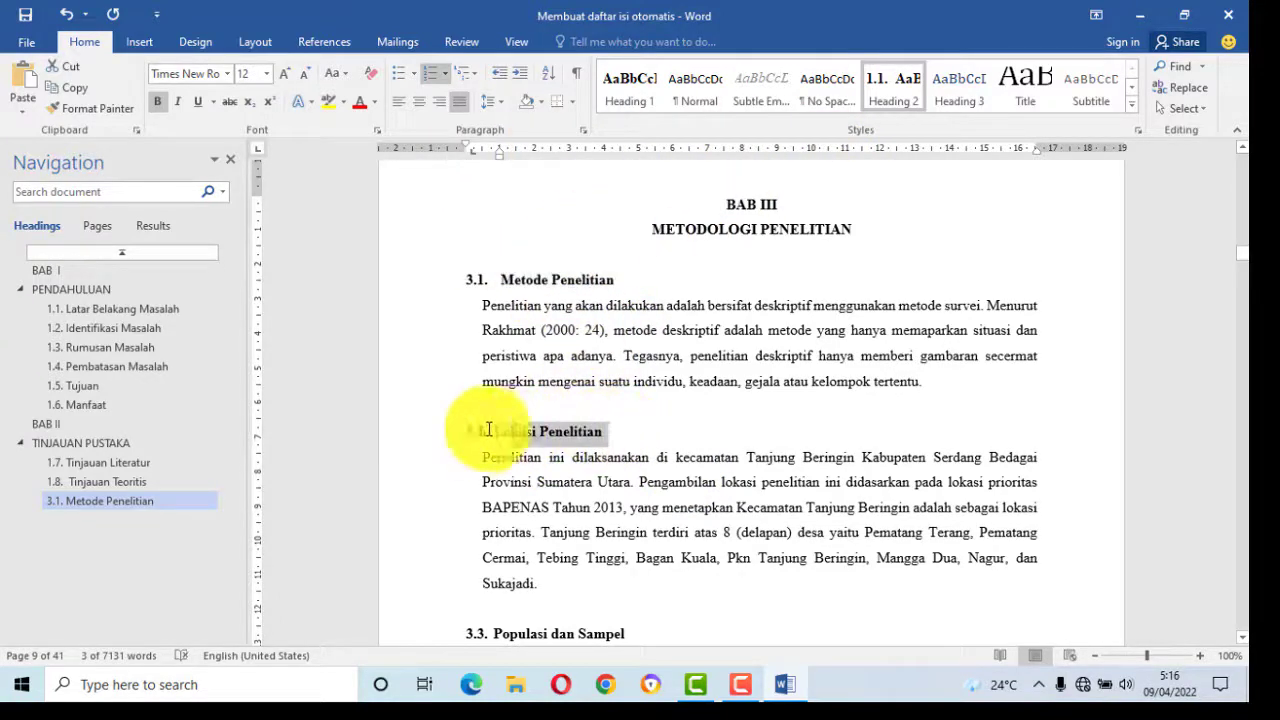
click(890, 107)
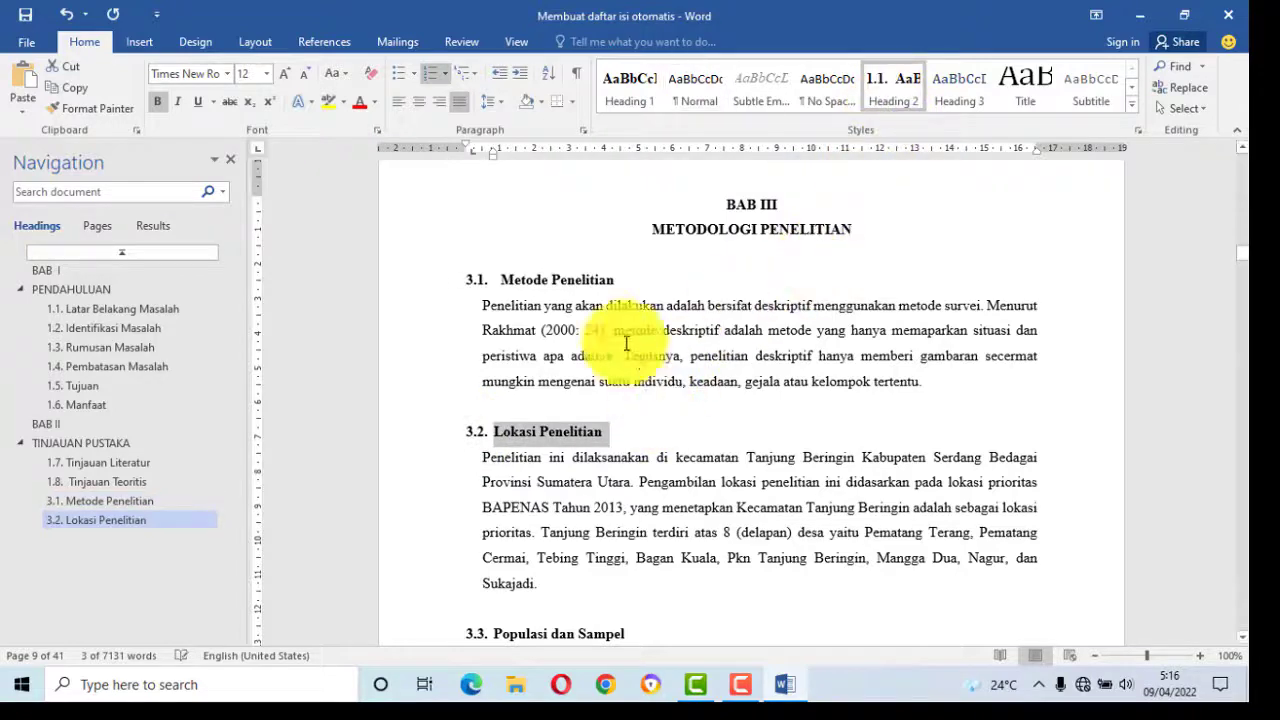
Apply the Heading 2 style to the subheading 3.3. Populasi dan Sampel
scroll(580, 335, down, 3)
drag(626, 458, 473, 451)
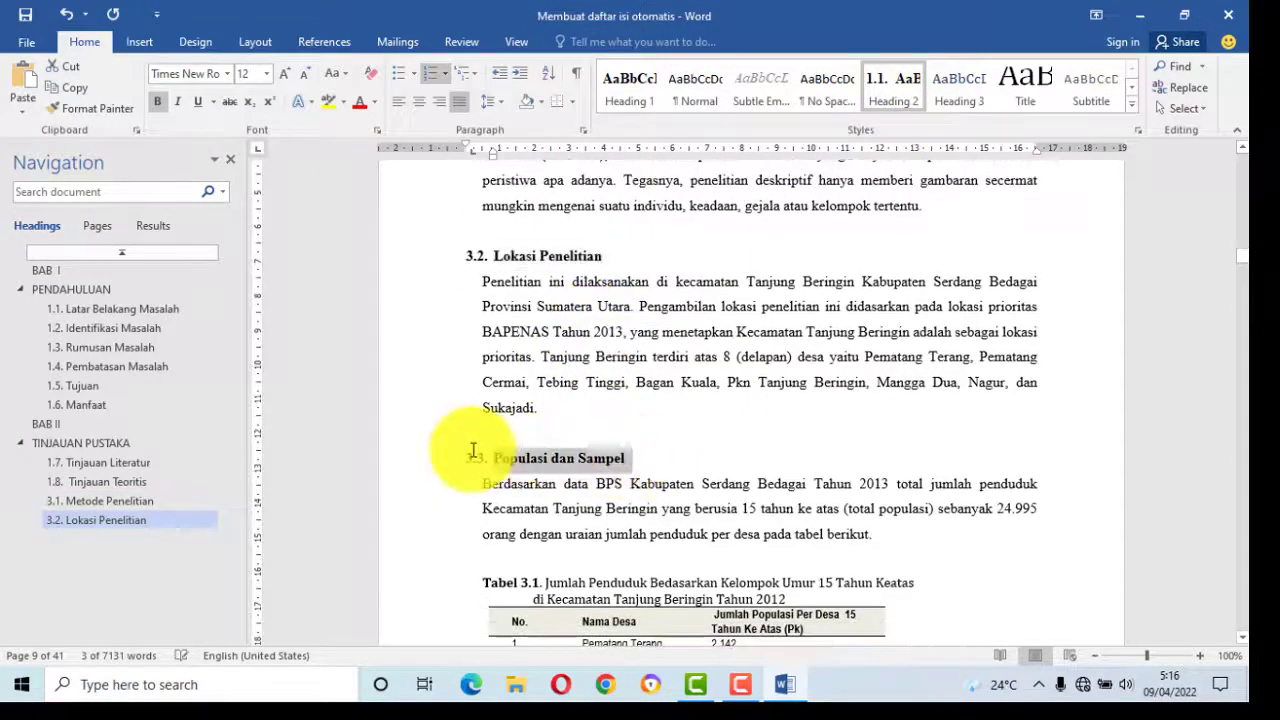
click(899, 97)
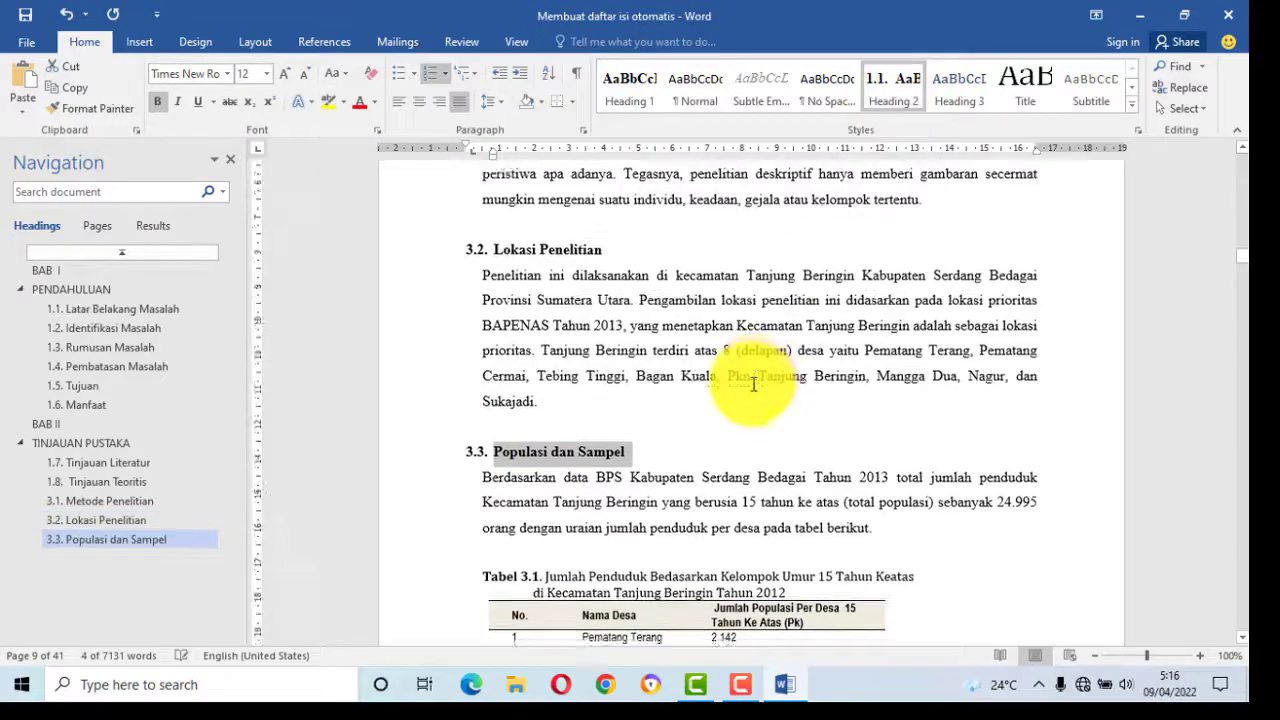
Apply the Heading 2 style to the subheading 3.4. Variabel Penelitian
scroll(754, 380, down, 12)
scroll(740, 385, down, 7)
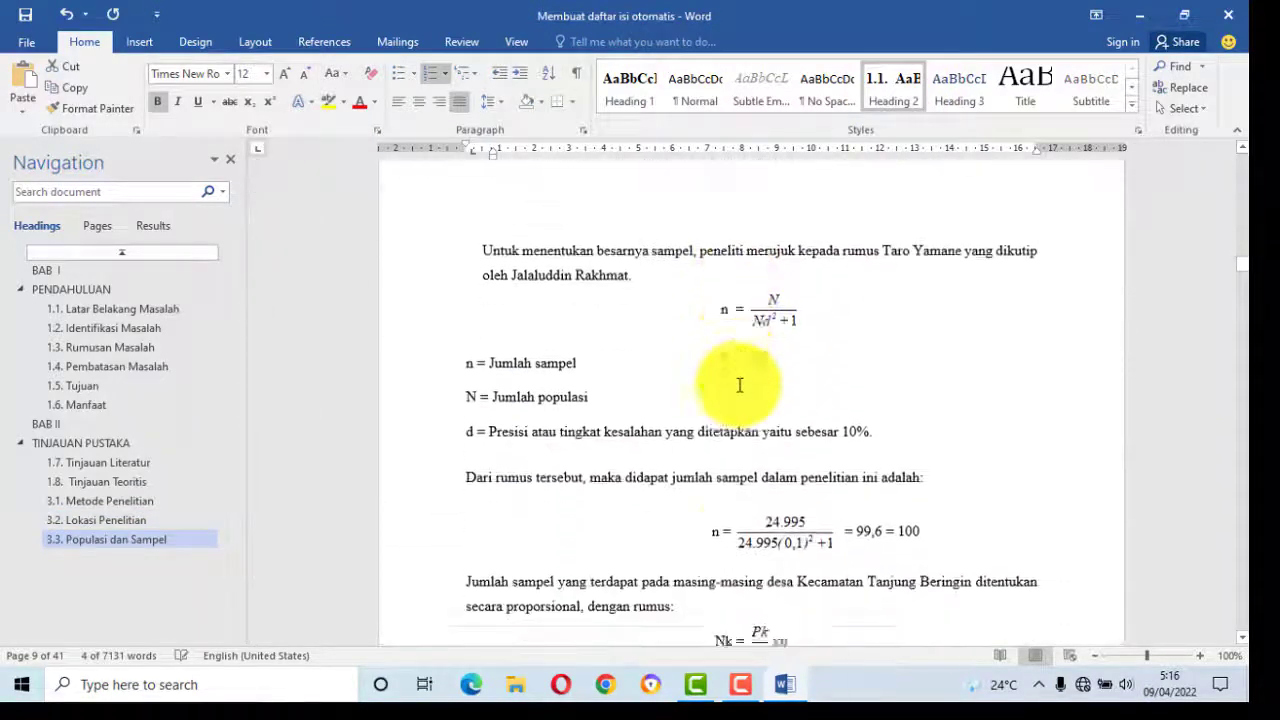
drag(1236, 280, 1246, 281)
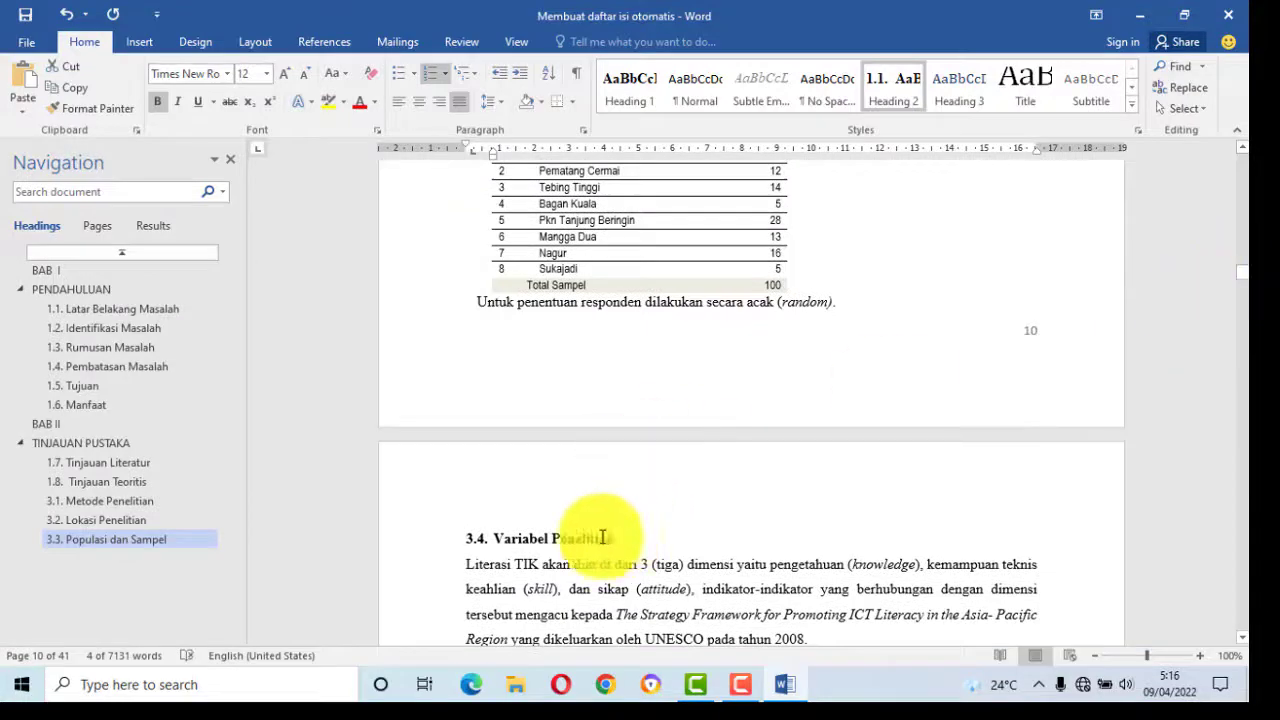
drag(616, 538, 480, 537)
click(893, 90)
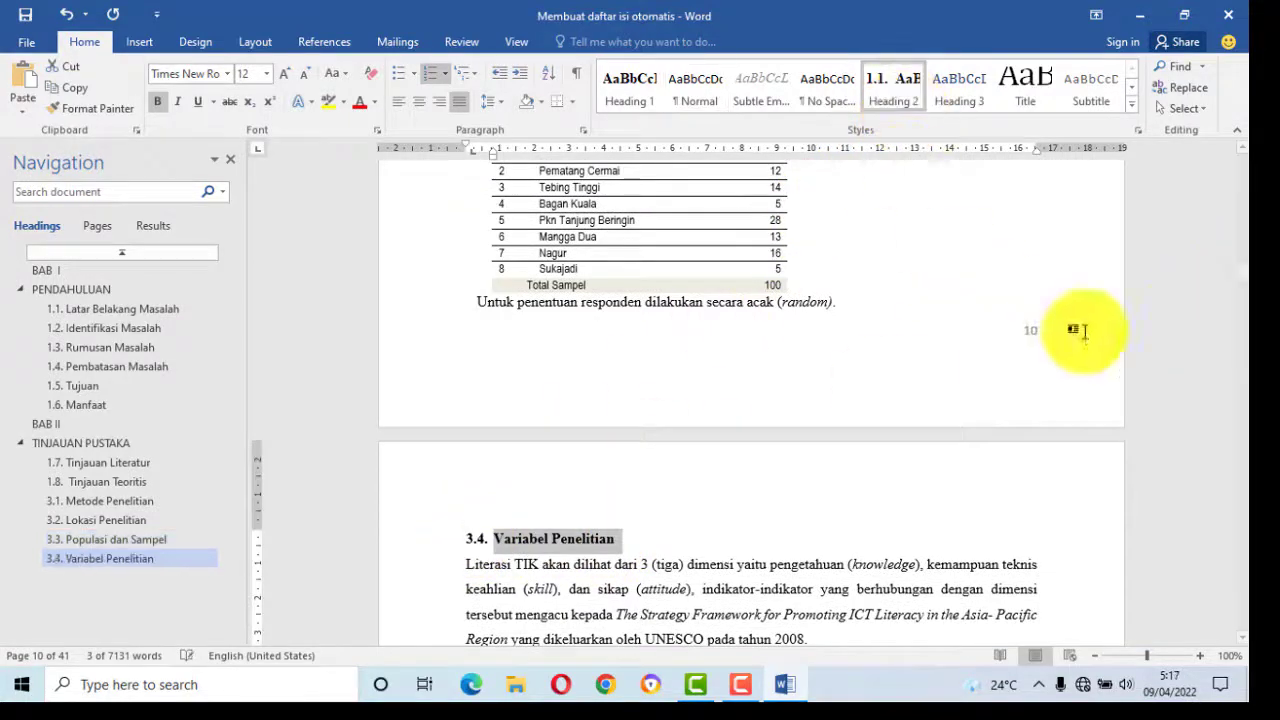
Apply the Heading 2 style to the subheadings 3.5. Teknik Pengumpulan Data and 3.6. Analisis Data
drag(1243, 282, 1243, 332)
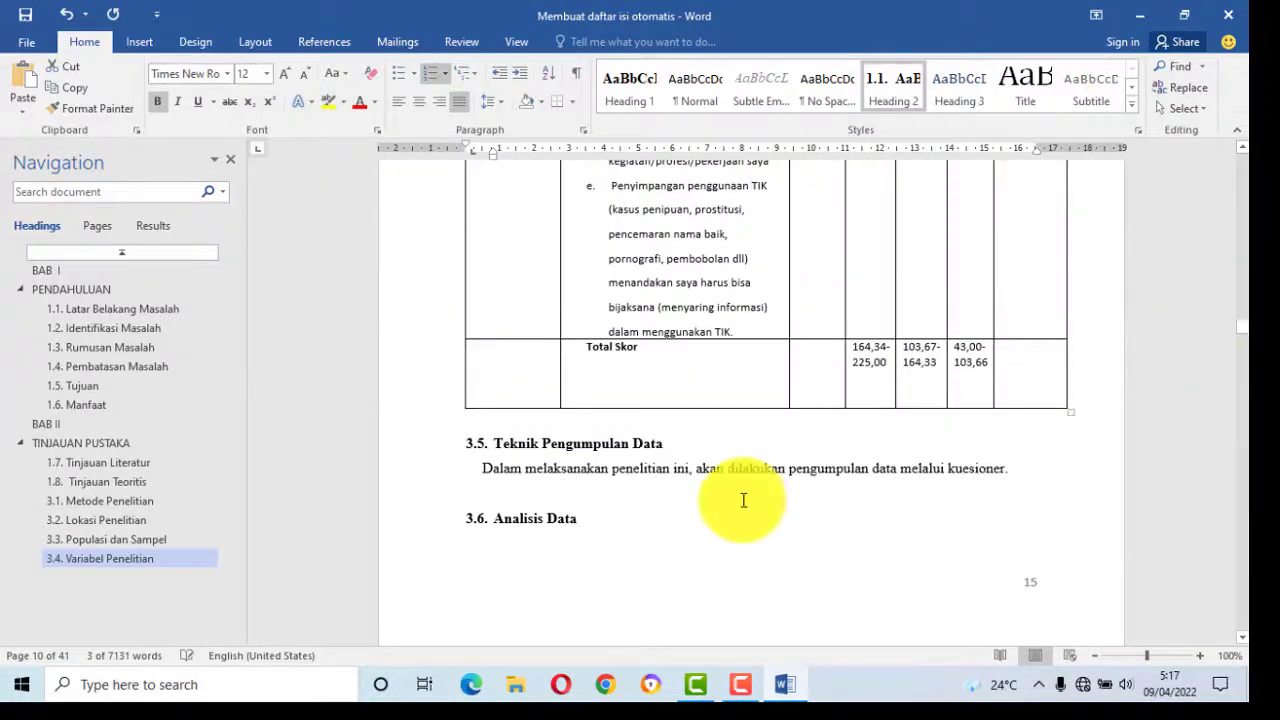
drag(663, 443, 491, 454)
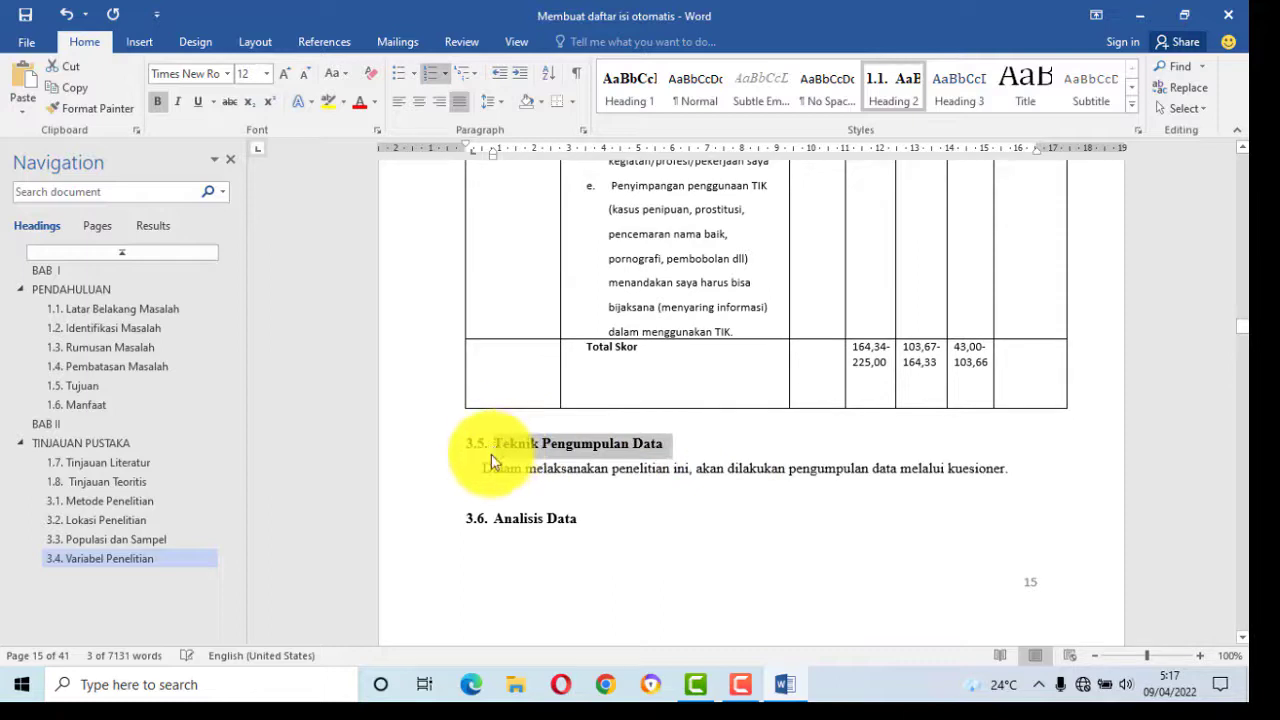
click(896, 100)
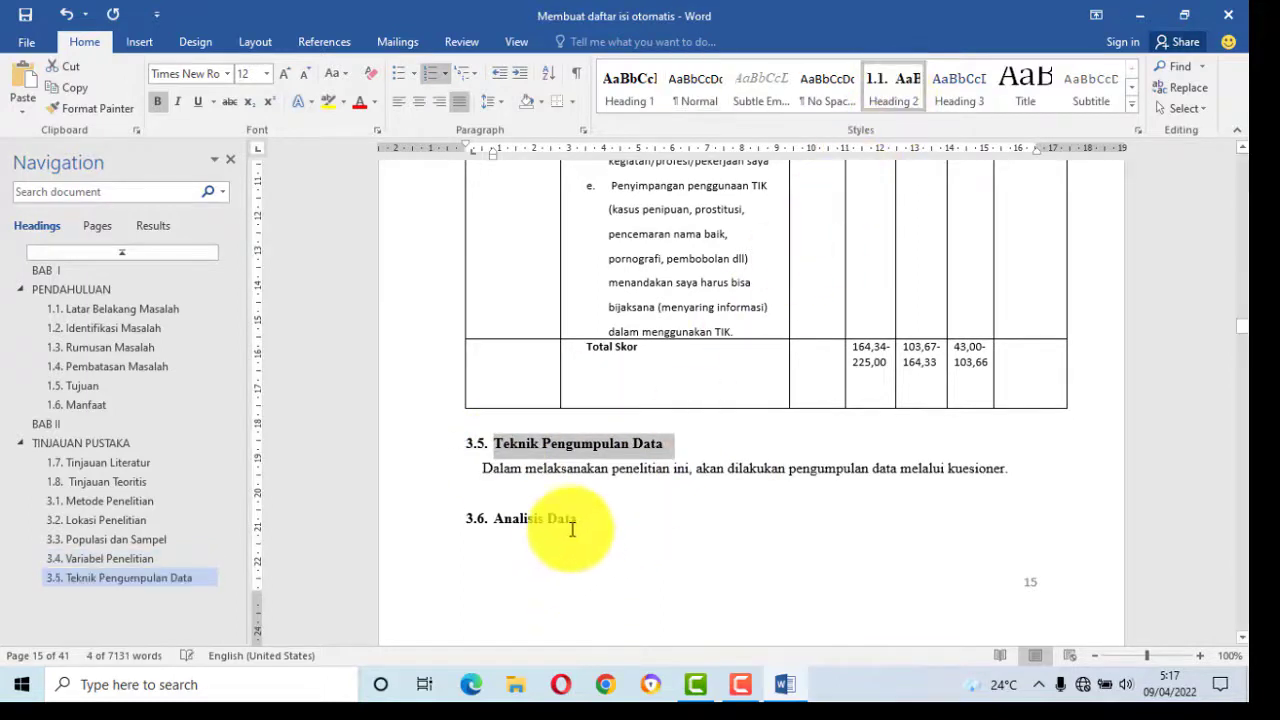
drag(585, 519, 493, 521)
click(893, 100)
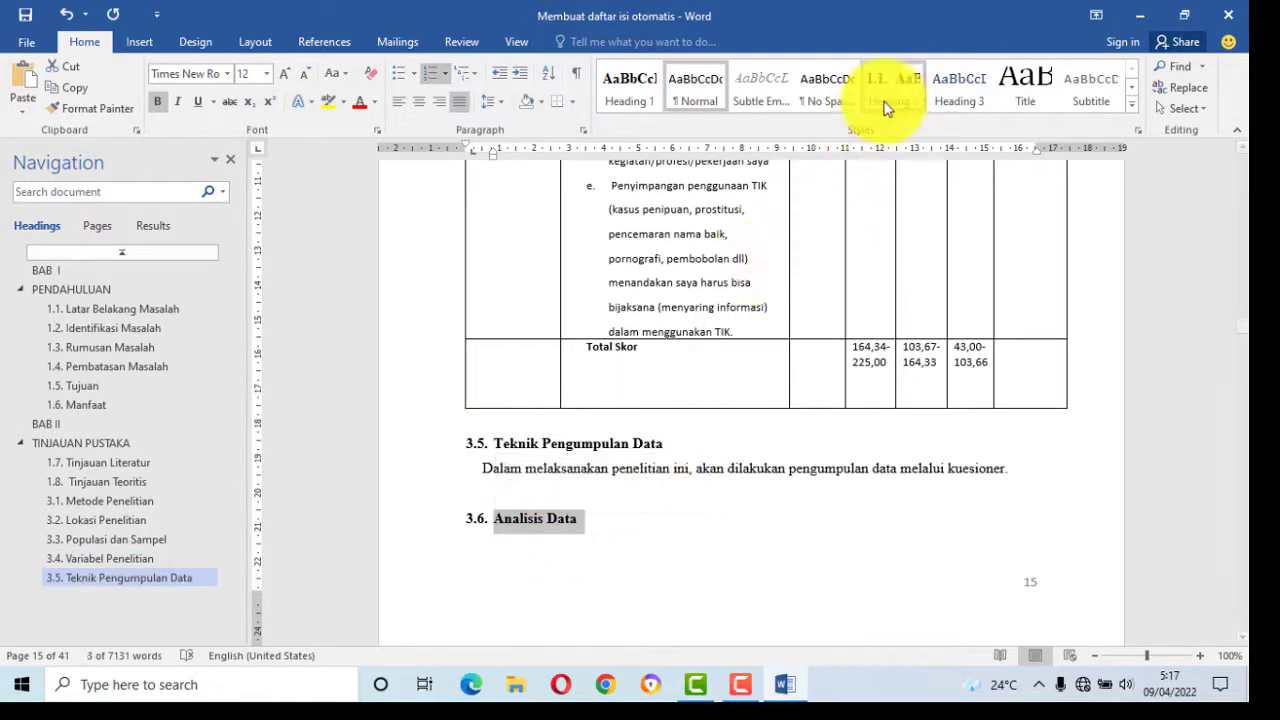
Insert blank lines above the BAB IV title until the chapter starts on a new page
drag(1245, 343, 1243, 335)
click(787, 381)
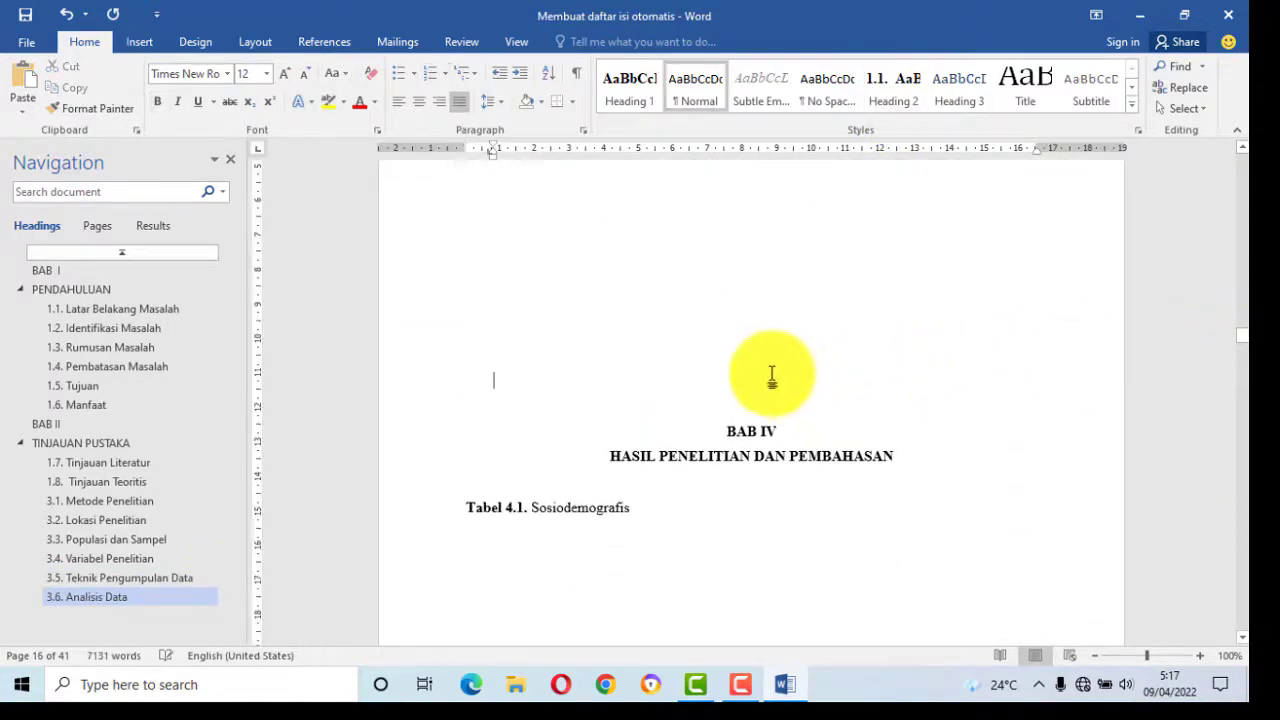
key(Return)
key(Return)
key(Return)
key(Return)
key(Return)
key(Return)
key(Return)
key(Return)
key(Return)
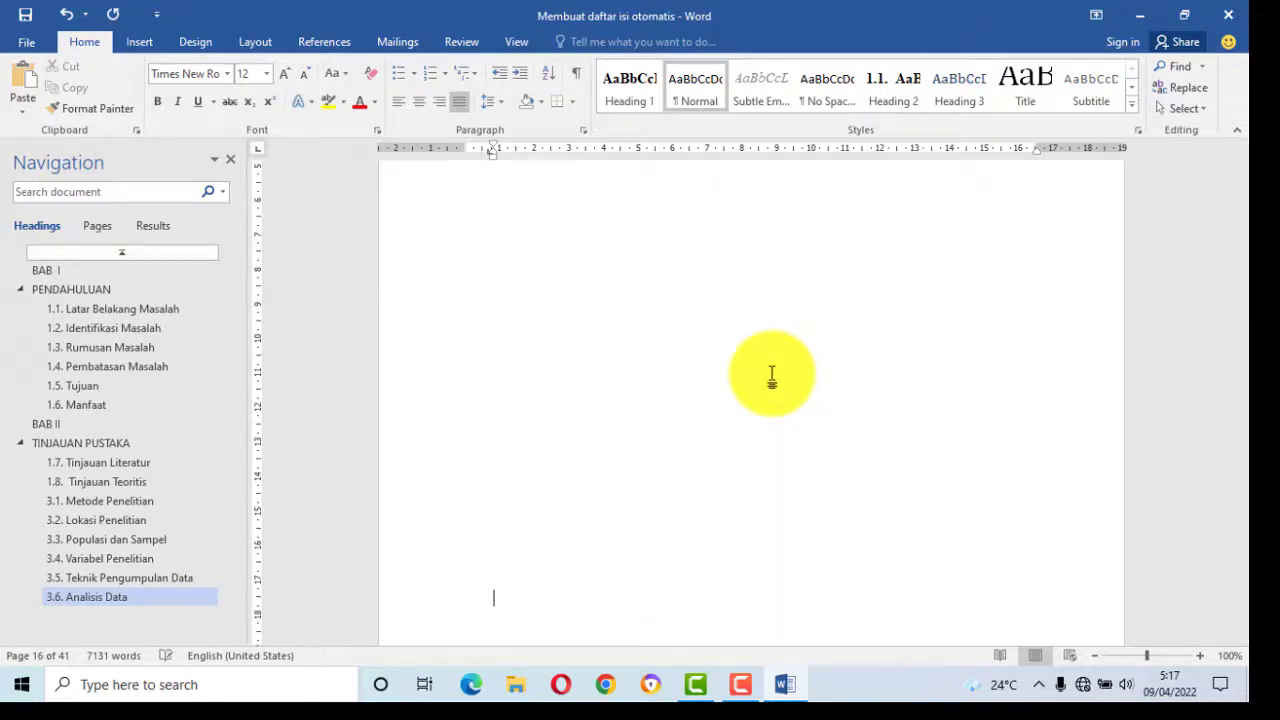
scroll(777, 378, down, 5)
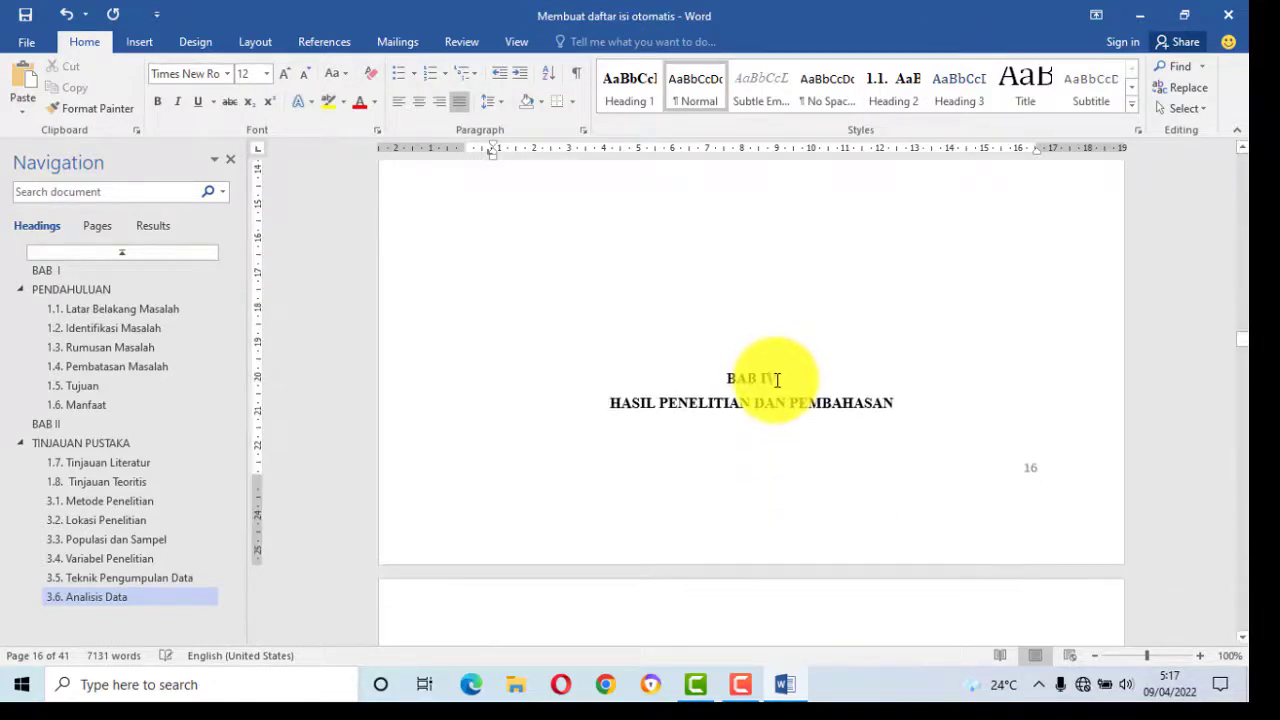
key(Return)
key(Return)
key(Return)
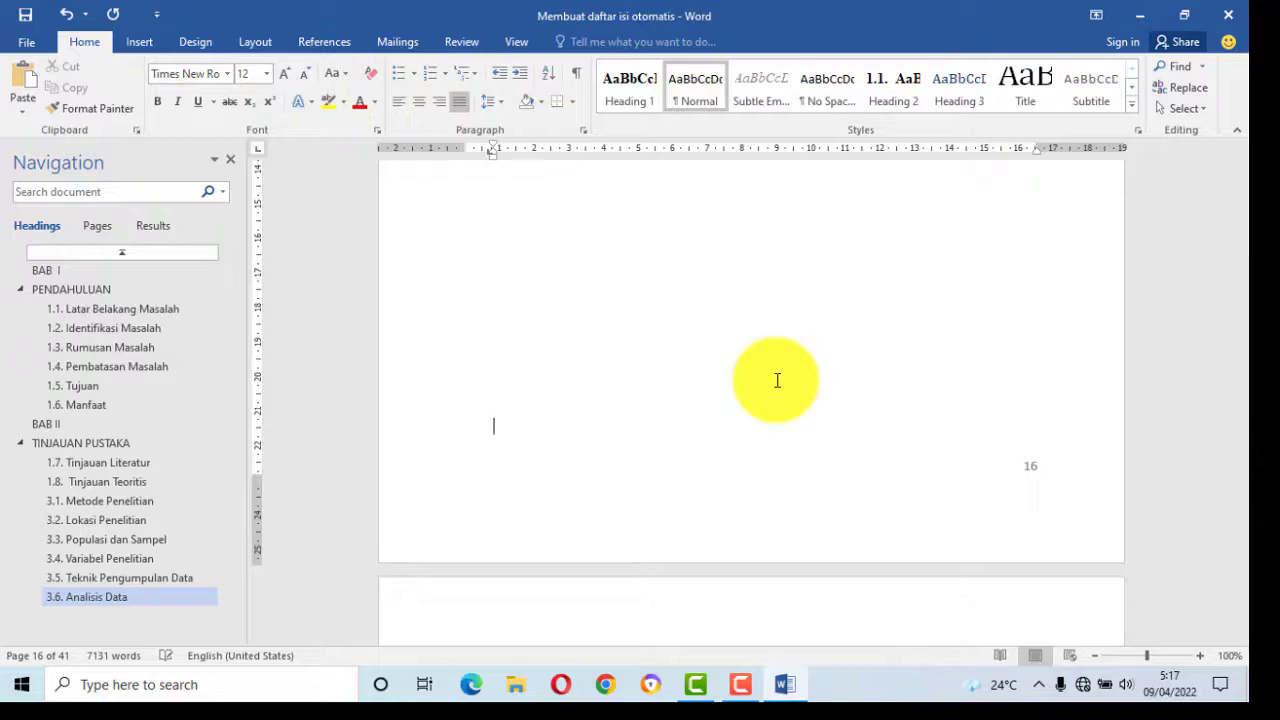
scroll(777, 380, down, 5)
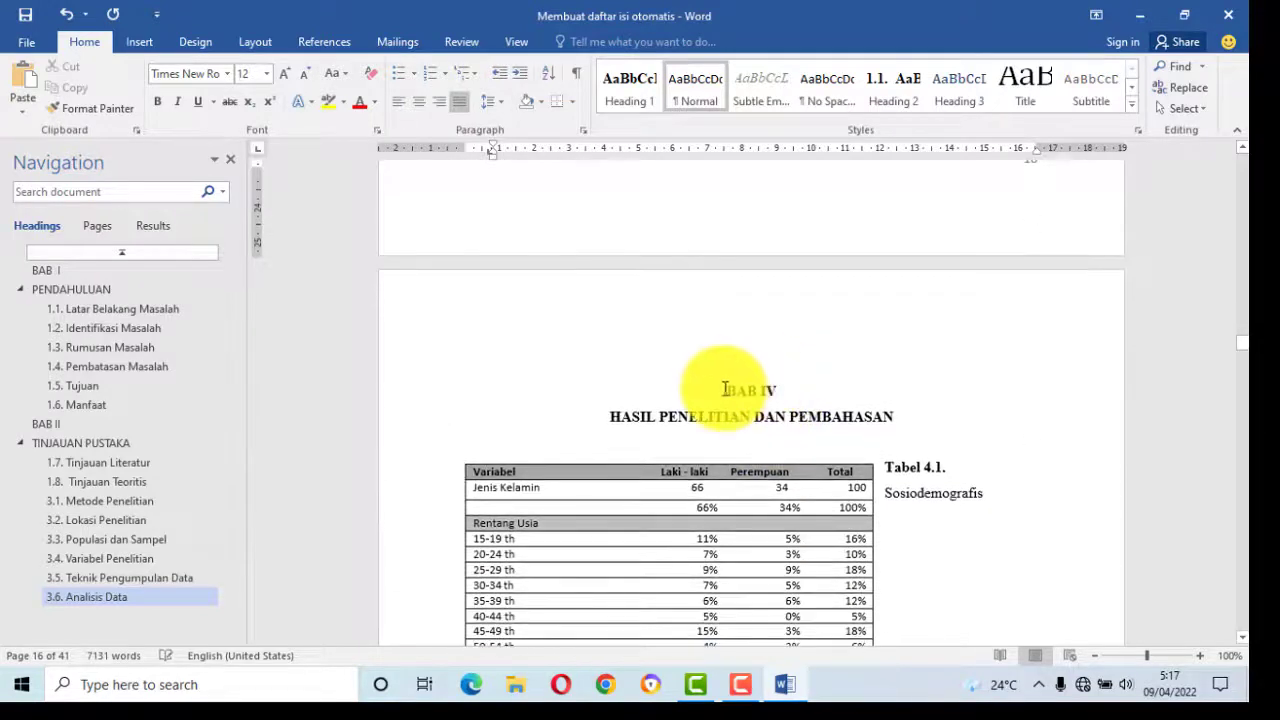
Apply the Heading 1 style to the chapter title lines BAB IV and HASIL PENELITIAN DAN PEMBAHASAN
drag(725, 389, 896, 414)
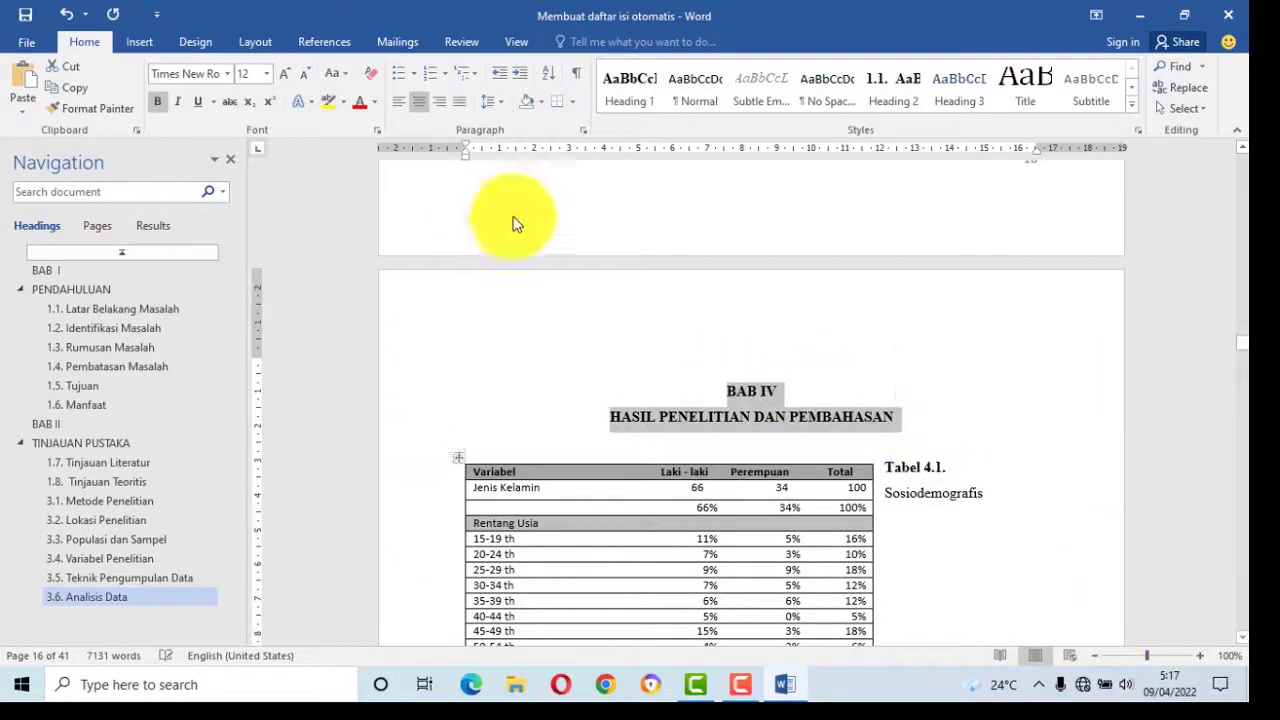
click(627, 89)
Insert blank lines before the BAB V title until the chapter begins on a new page
scroll(828, 425, down, 3)
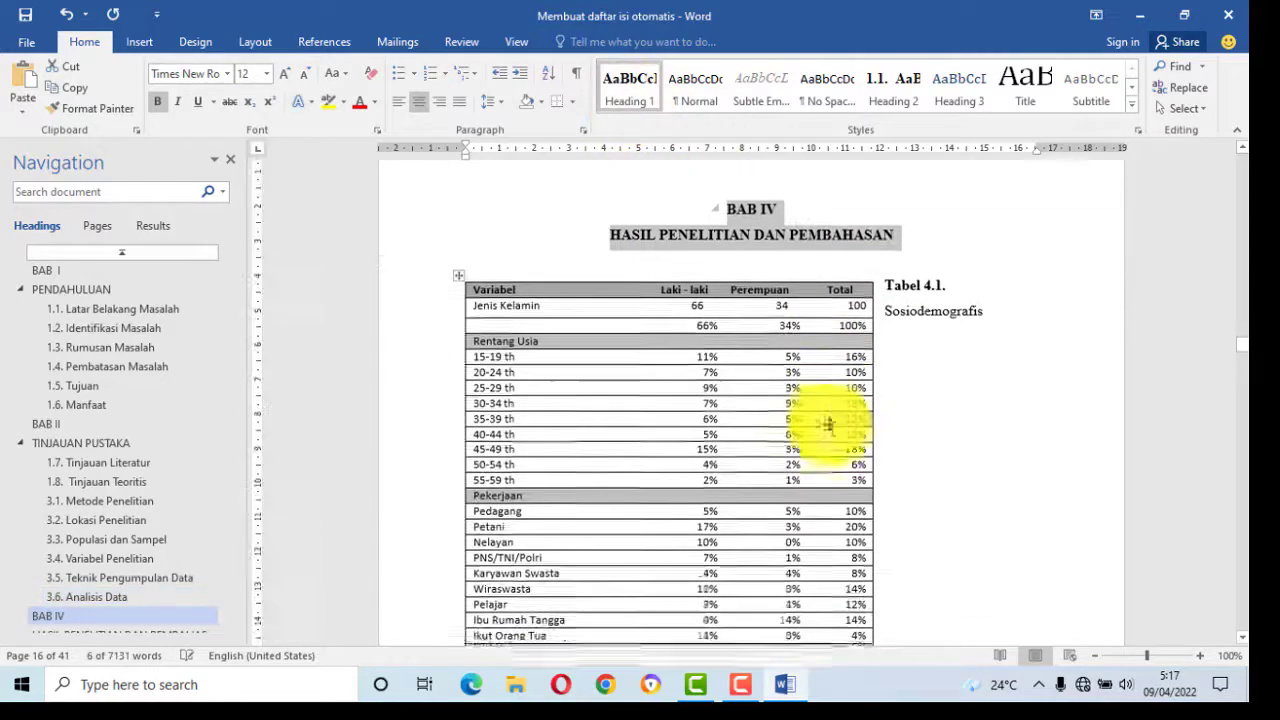
scroll(828, 425, down, 15)
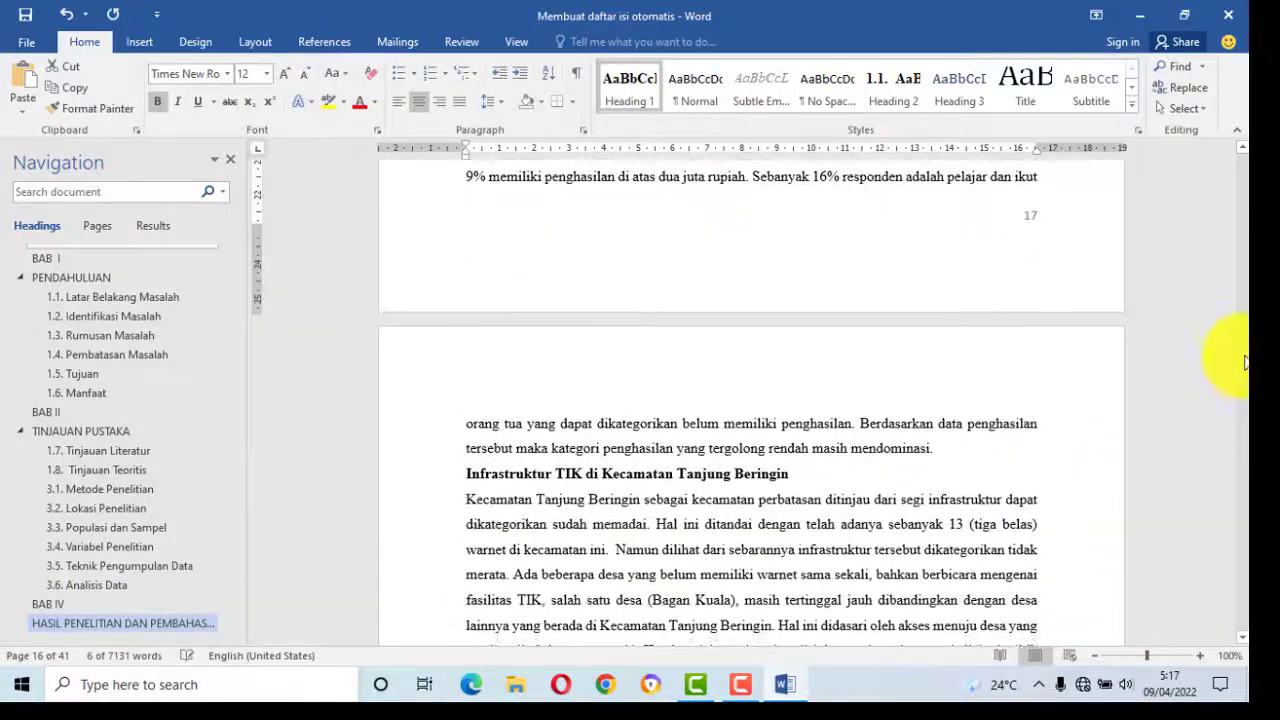
drag(1245, 362, 1245, 410)
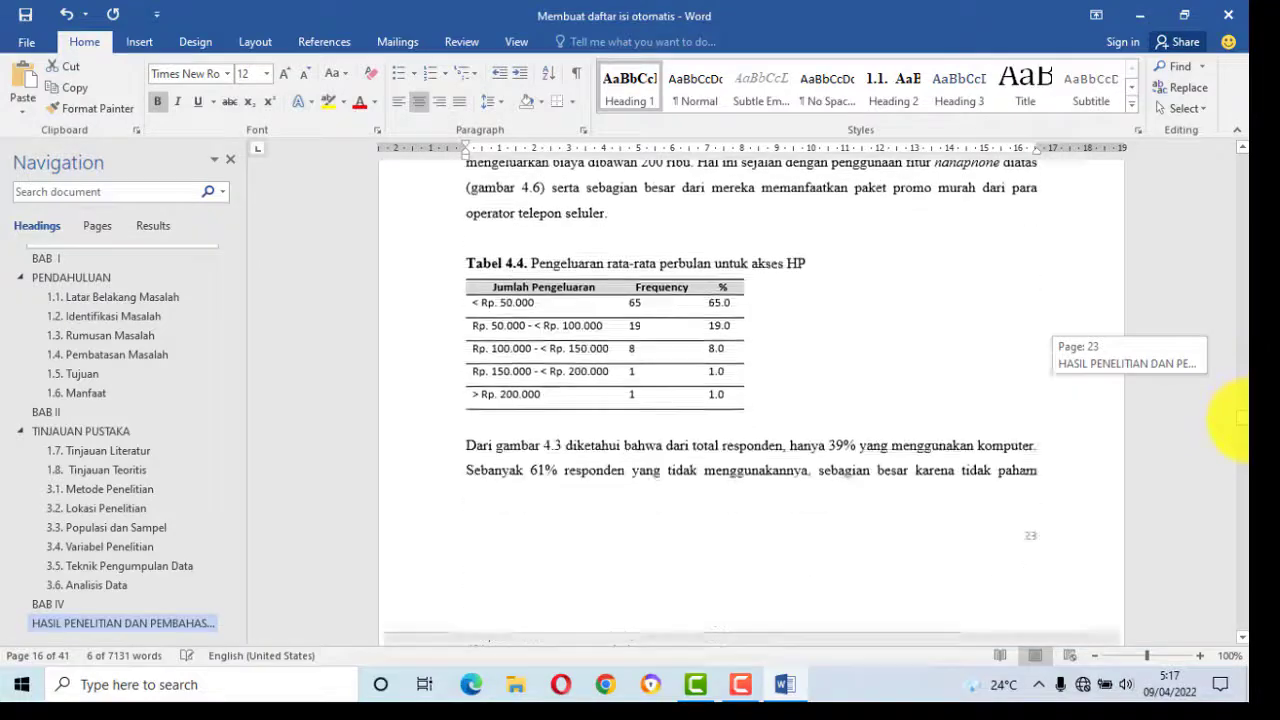
drag(1240, 420, 1236, 581)
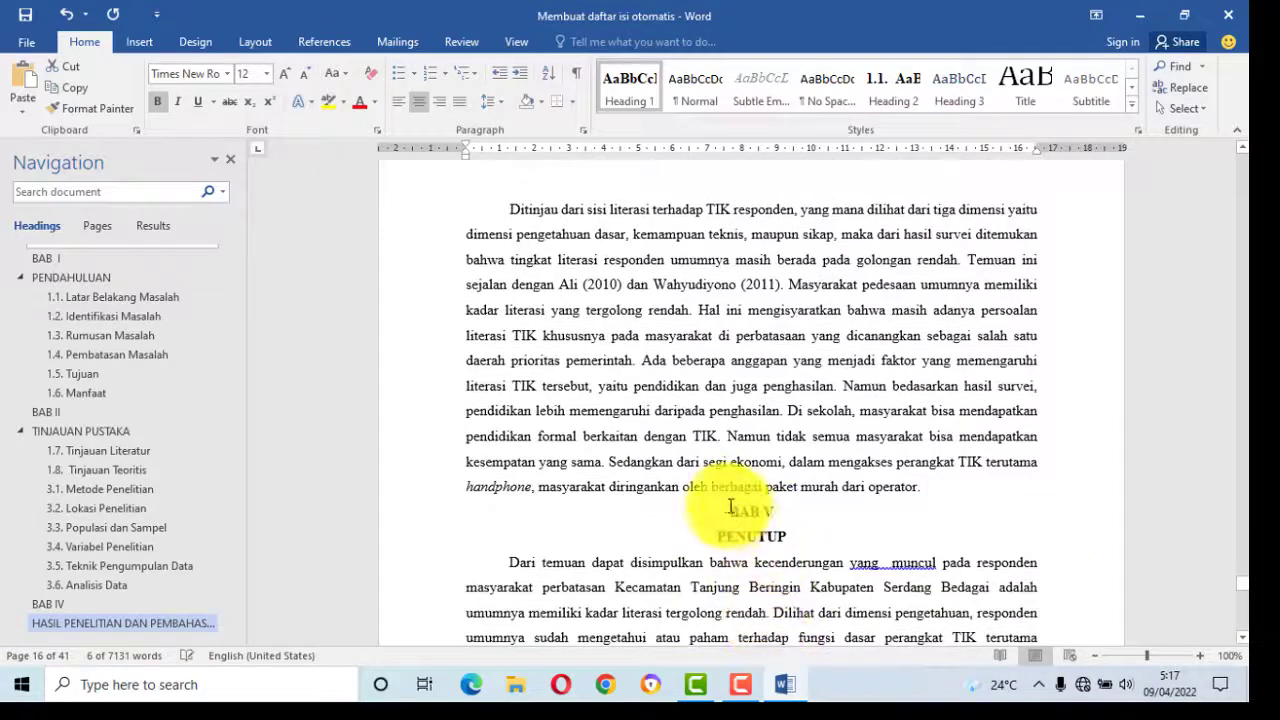
key(Return)
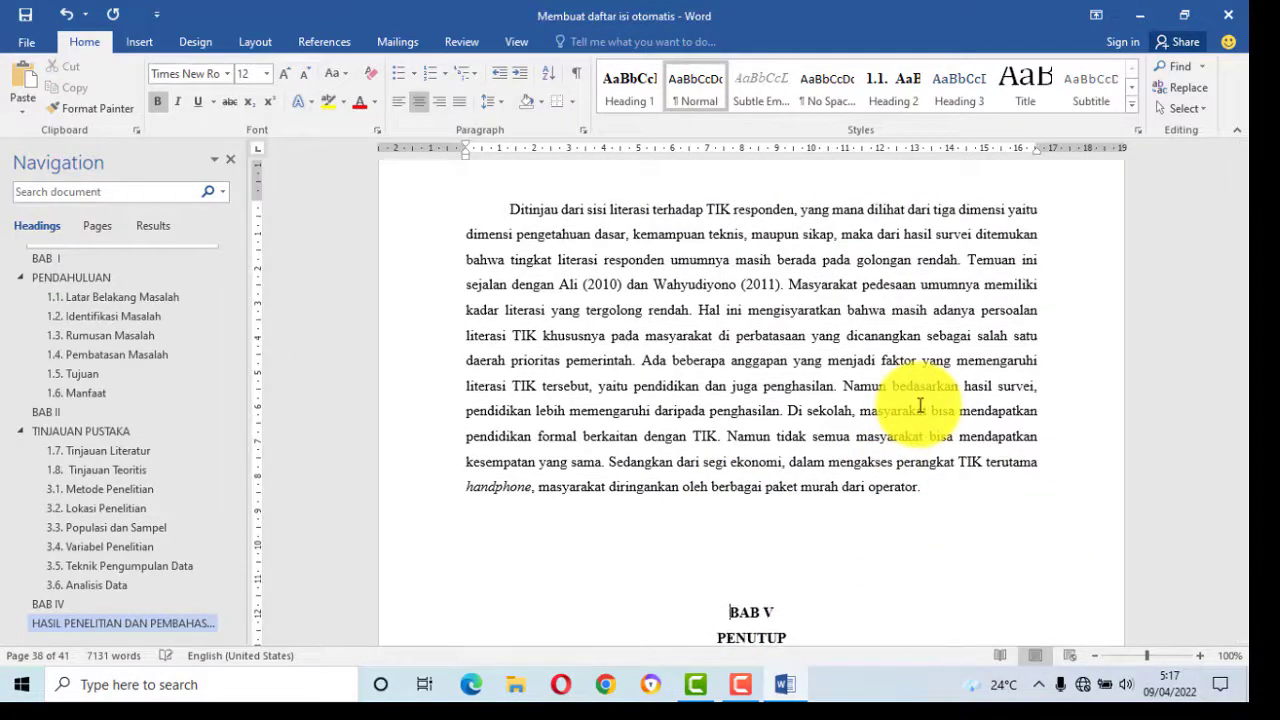
key(Return)
key(Return)
key(Return)
key(Return)
key(Return)
key(Return)
key(Return)
key(Return)
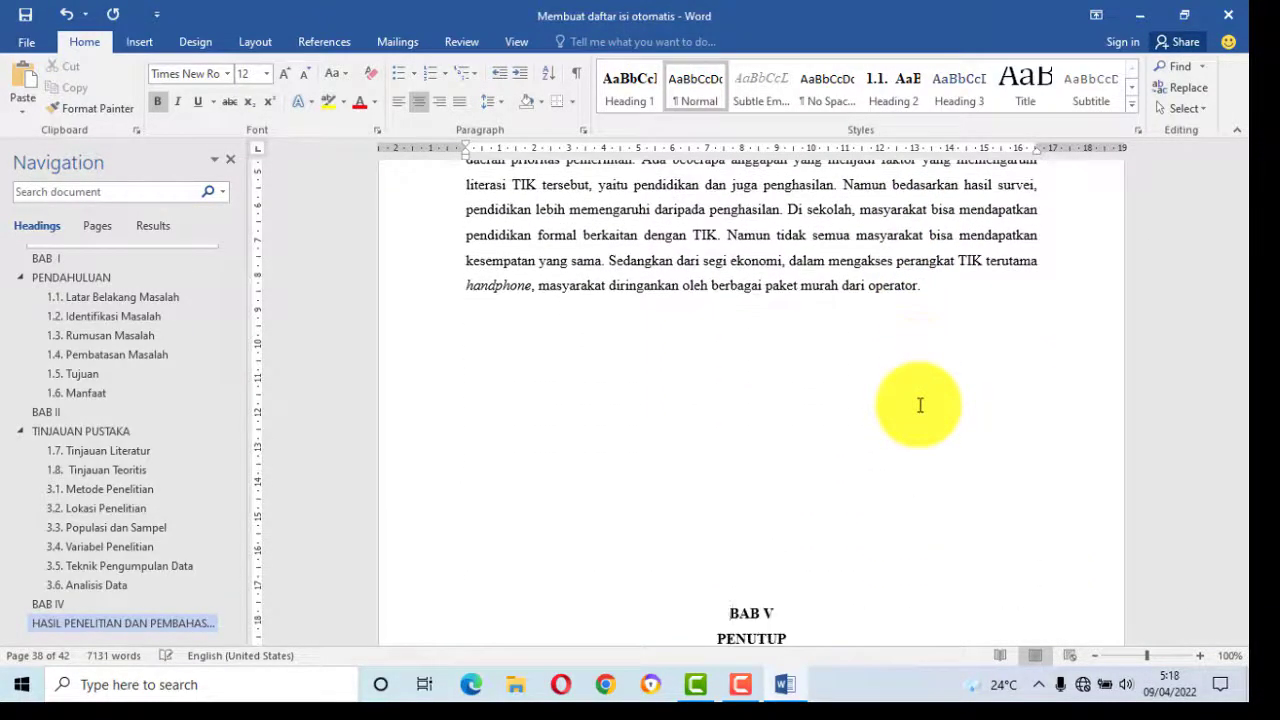
key(Return)
key(Return)
key(Return)
key(Return)
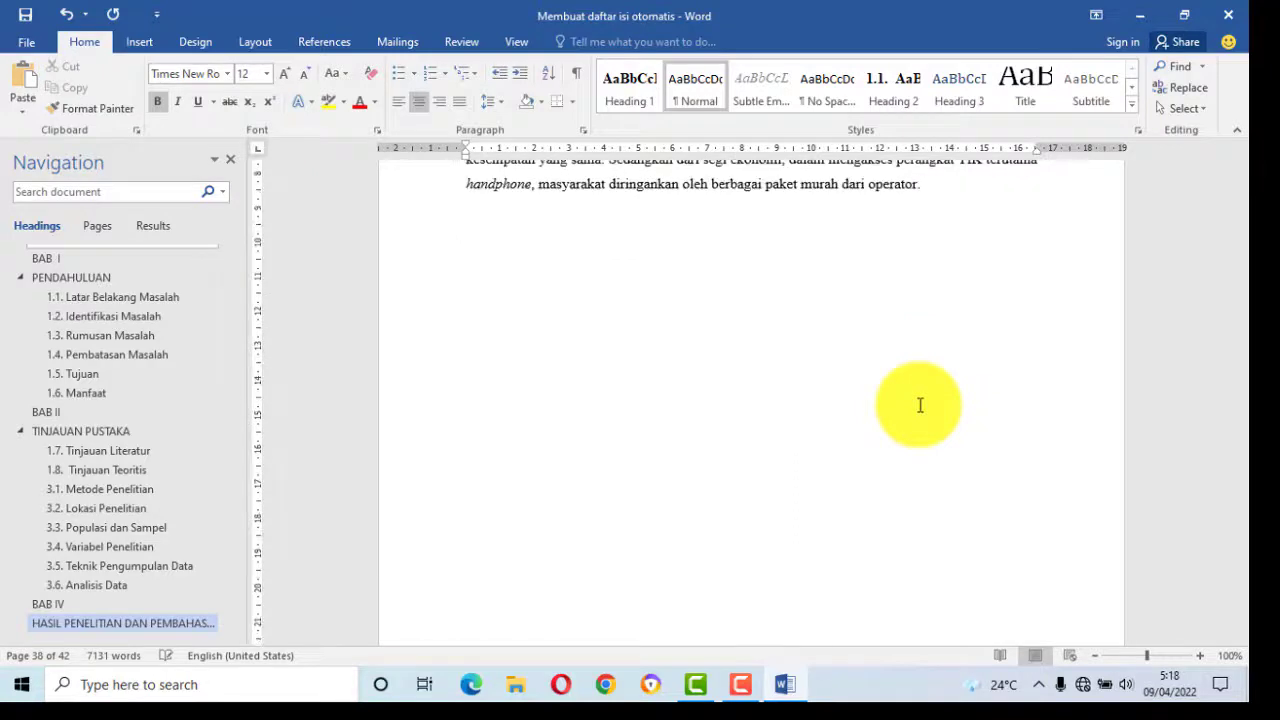
key(Return)
key(Return)
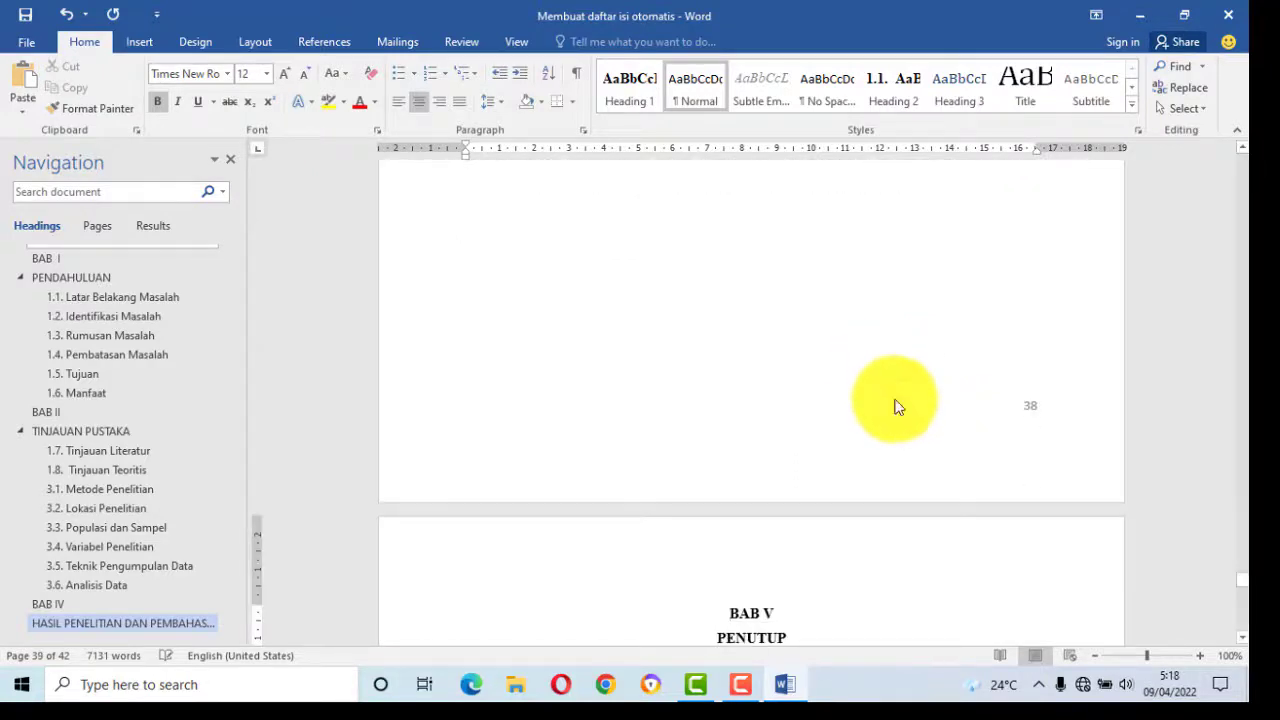
Apply the Heading 1 style to the chapter title lines BAB V and PENUTUP
scroll(894, 400, down, 3)
drag(800, 506, 723, 484)
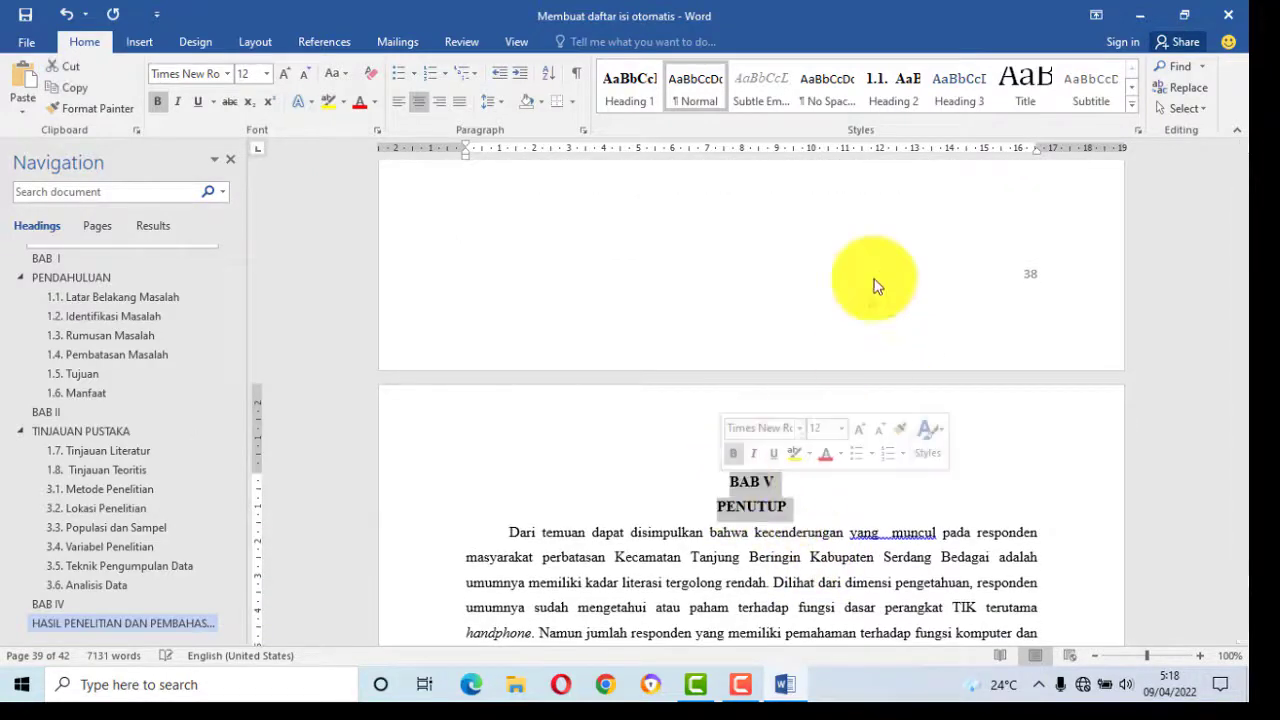
click(640, 107)
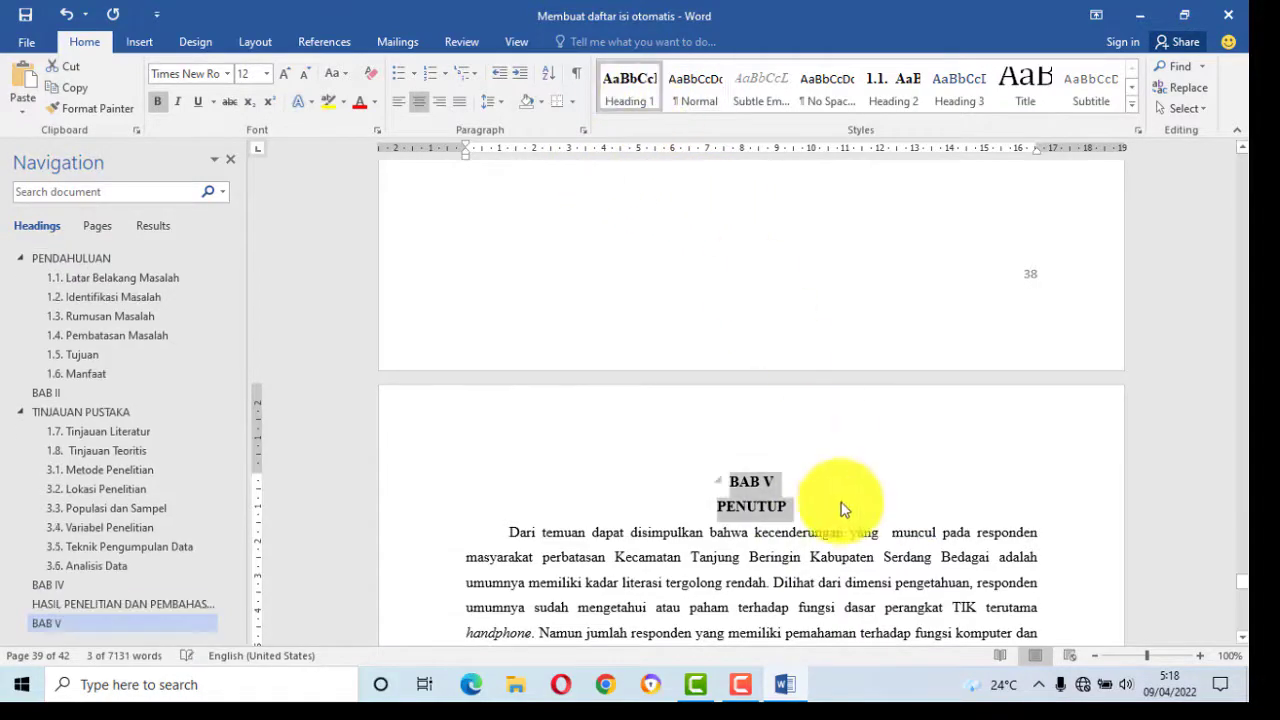
Apply the Heading 1 style to the bibliography title DAFTAR PUSTAKA
scroll(829, 471, down, 5)
scroll(1246, 598, down, 10)
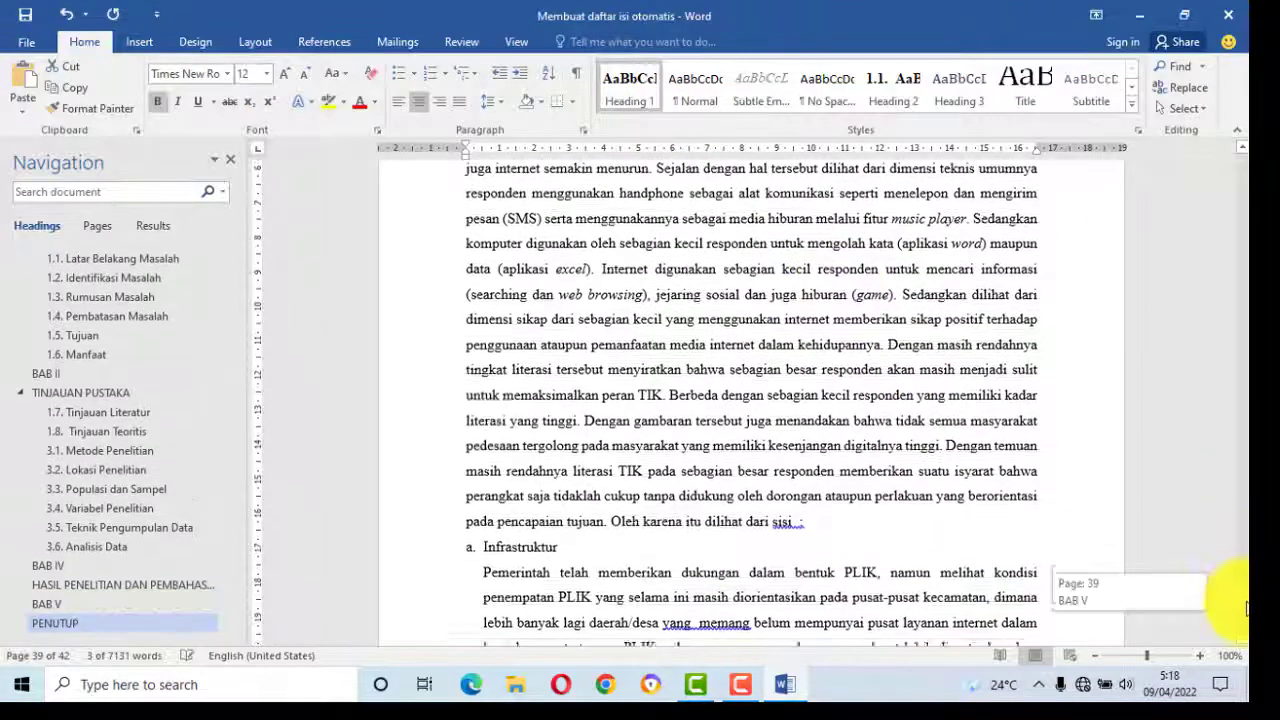
drag(840, 318, 666, 309)
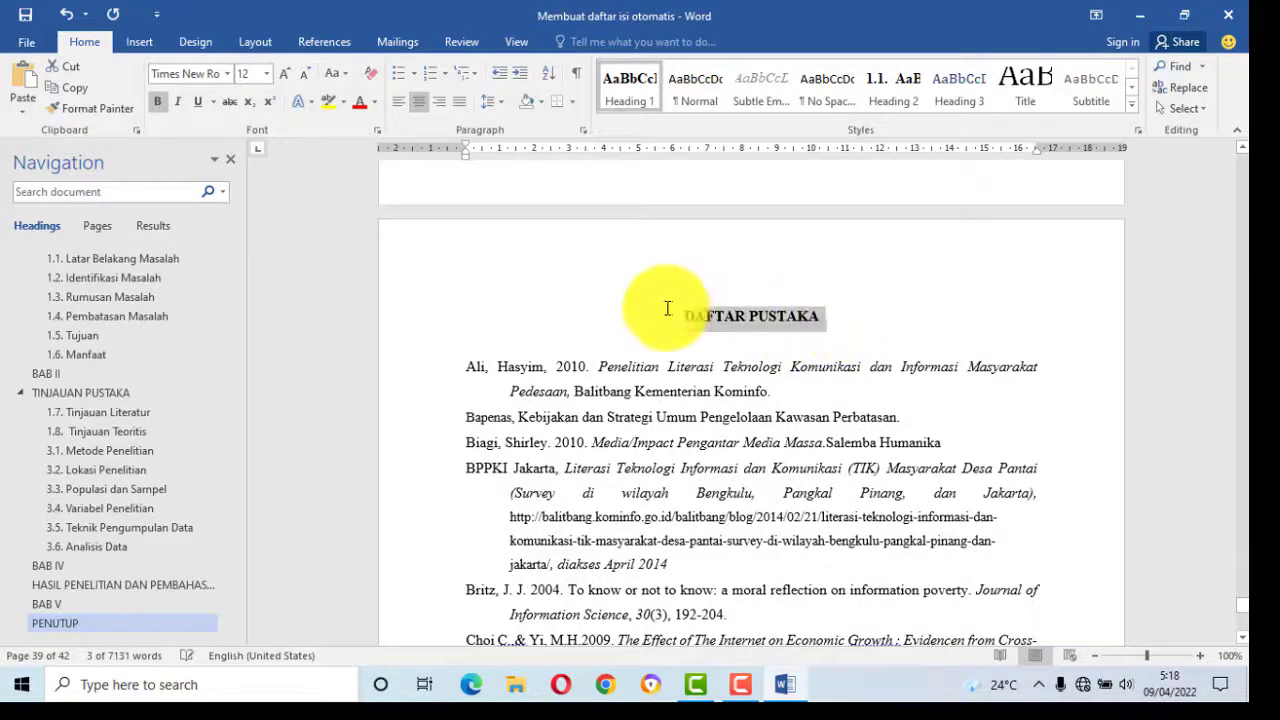
click(617, 97)
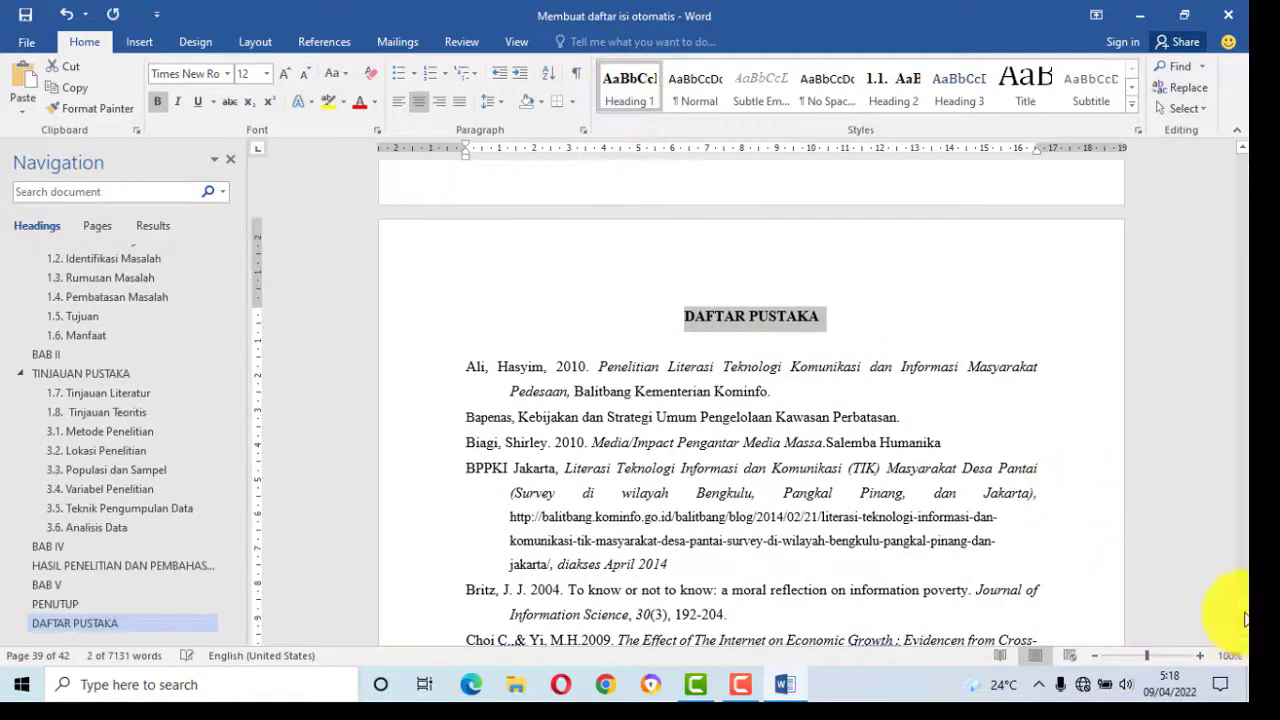
Return to the document's start and check the heading navigation by jumping to 1.2. Identifikasi Masalah, PENDAHULUAN, BAB IV and TINJAUAN PUSTAKA, ending at PENDAHULUAN
drag(1245, 614, 1245, 57)
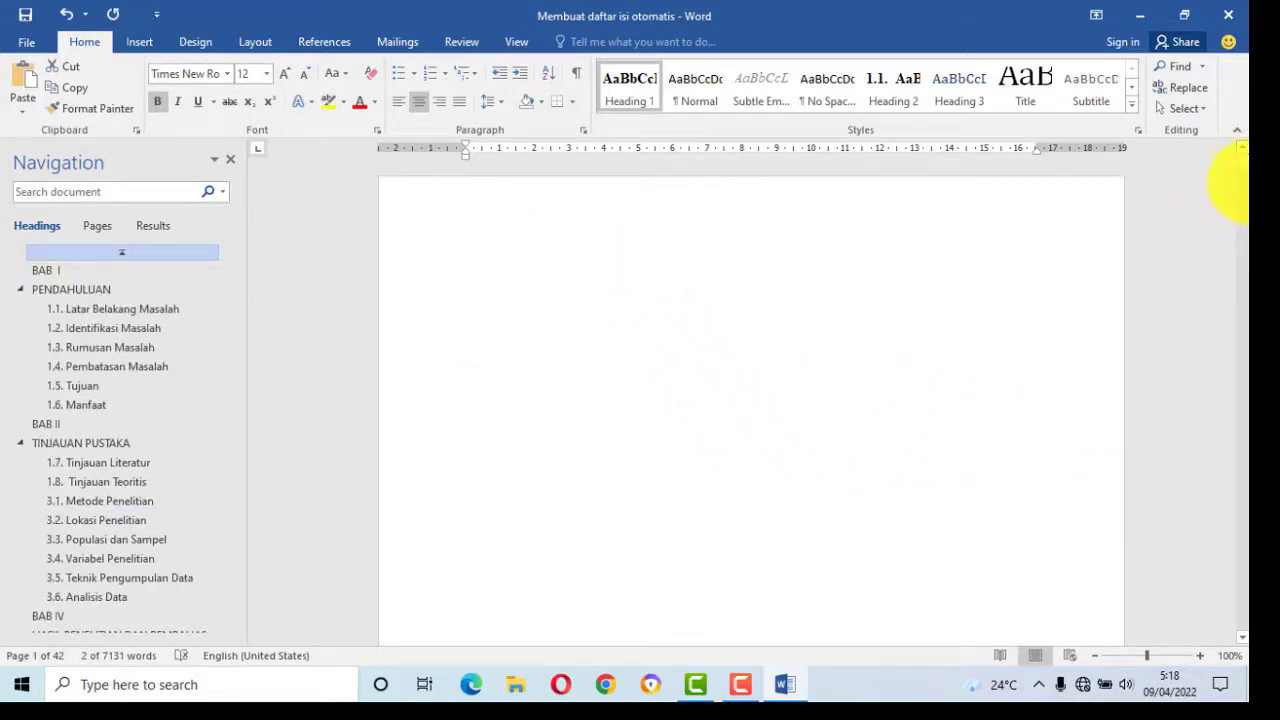
drag(1247, 170, 1240, 183)
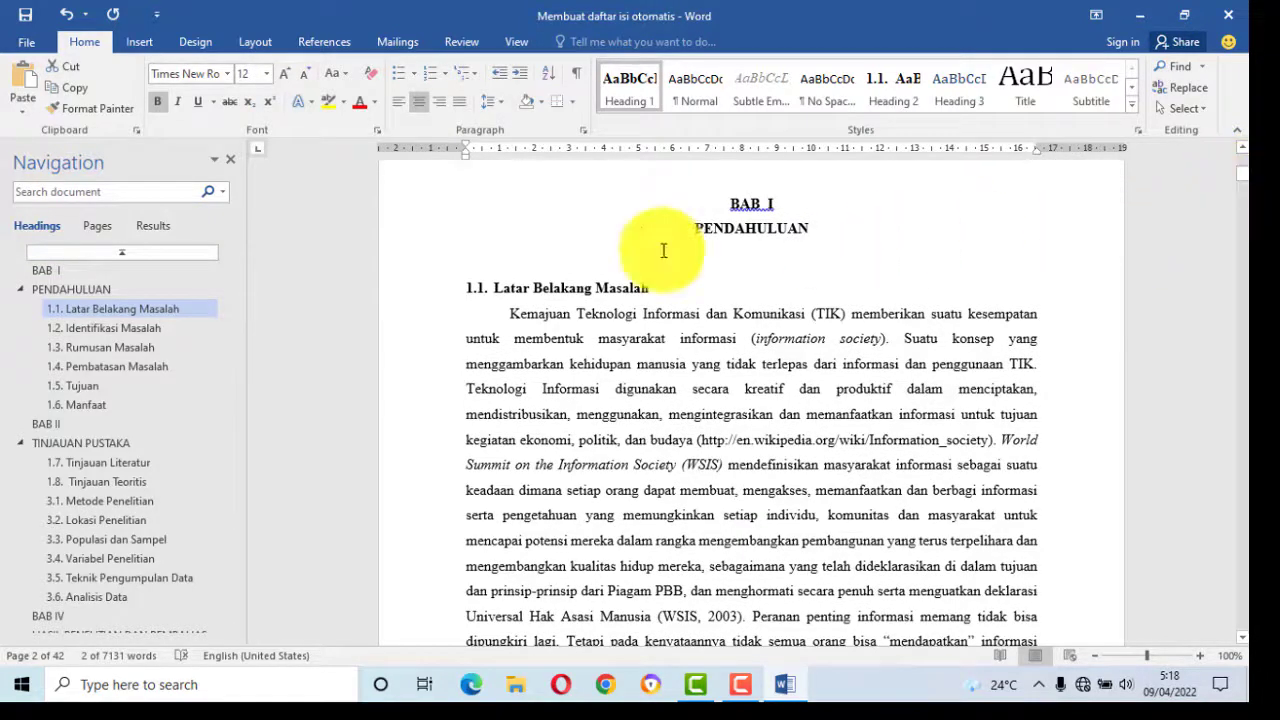
click(84, 329)
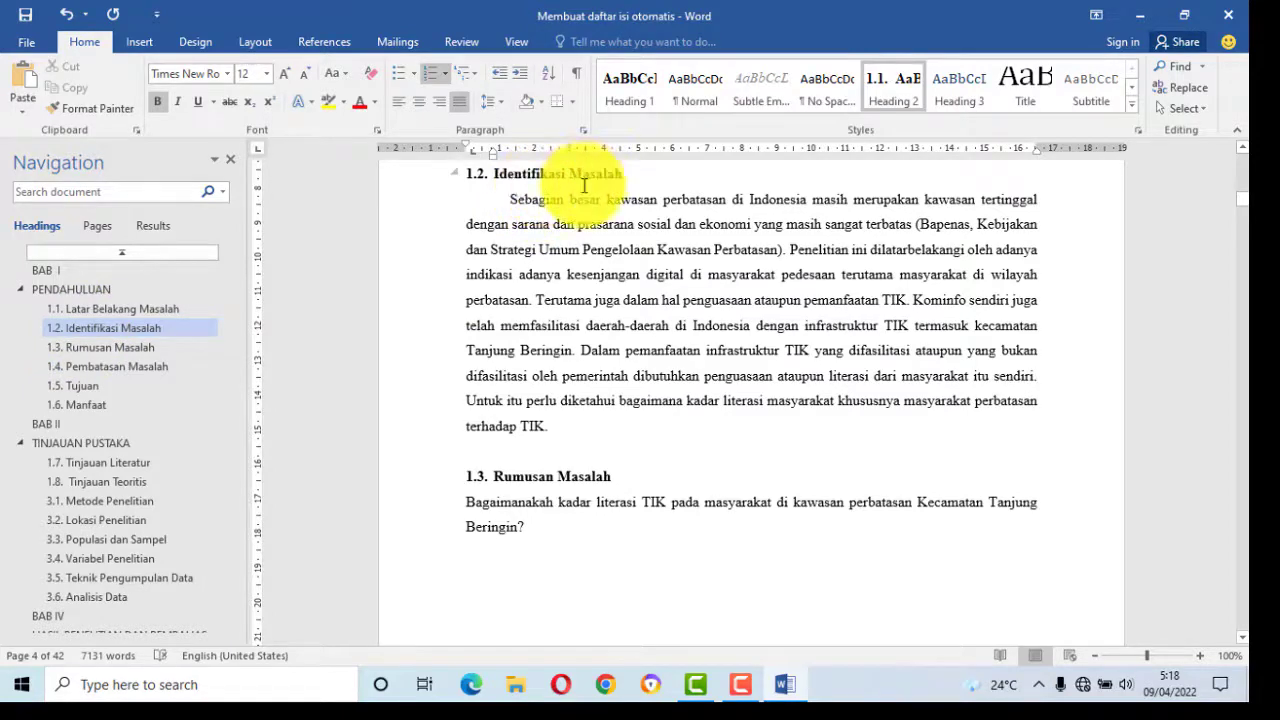
click(88, 289)
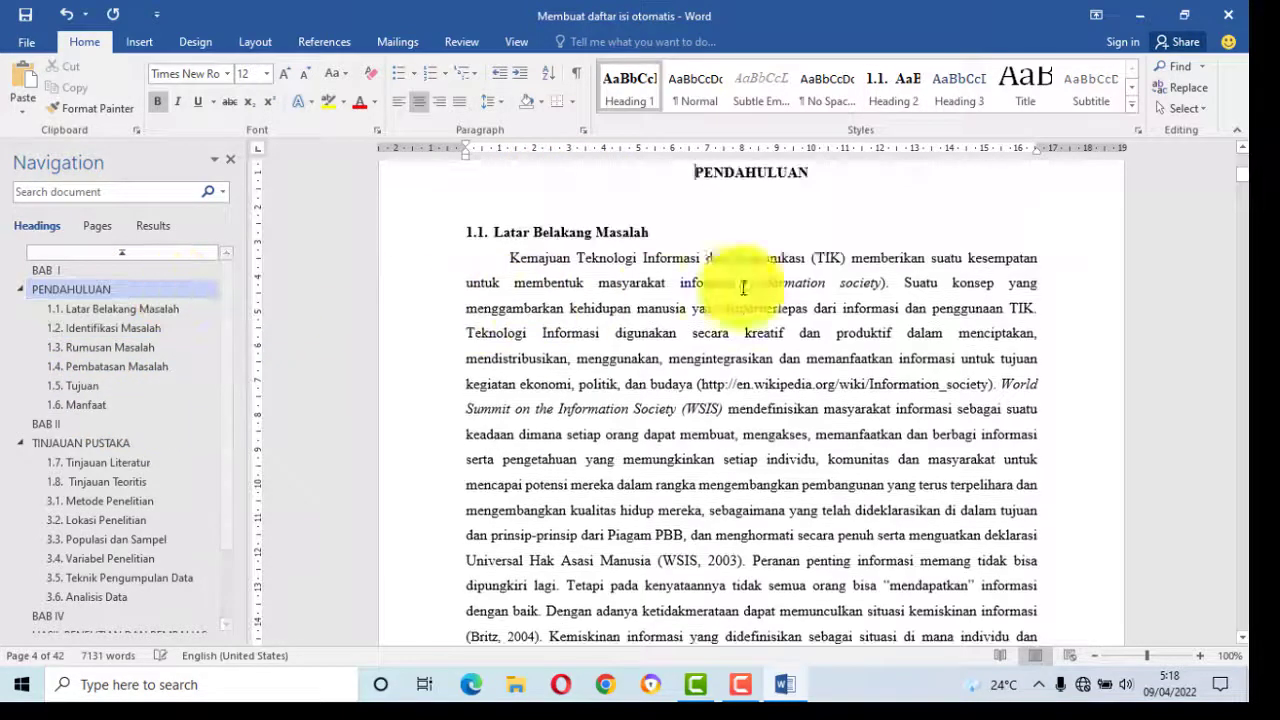
click(45, 617)
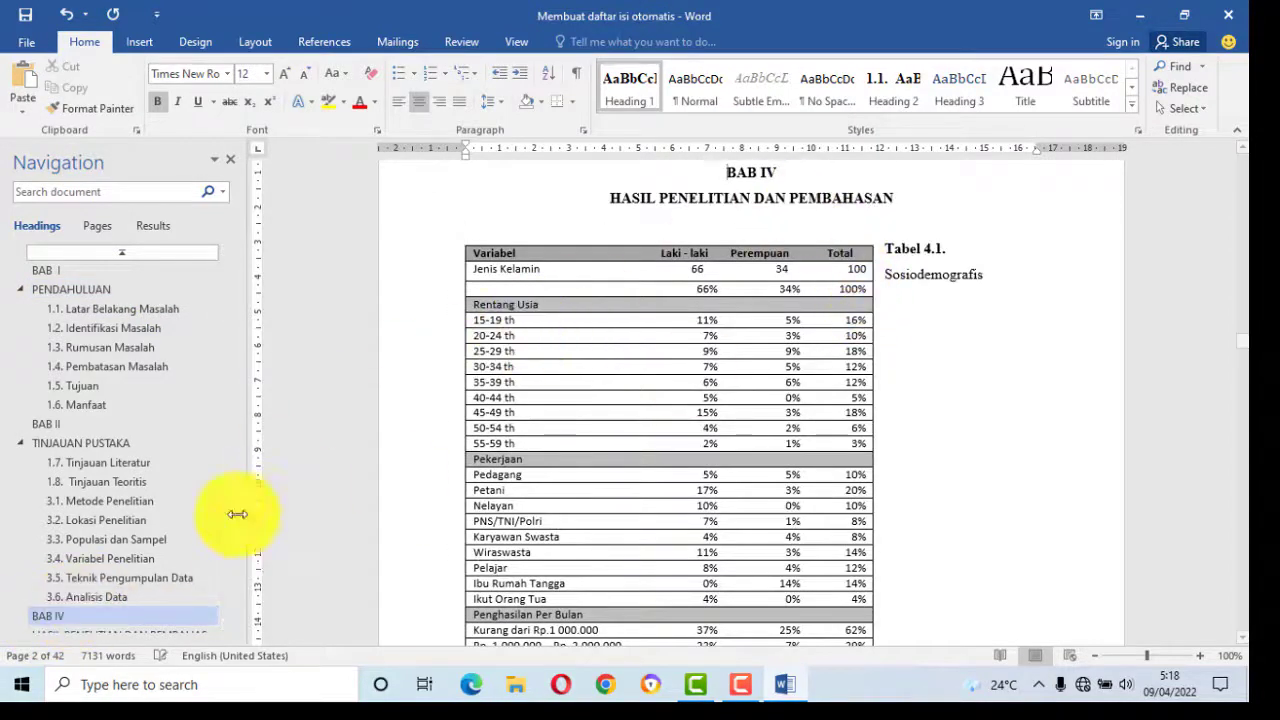
click(101, 446)
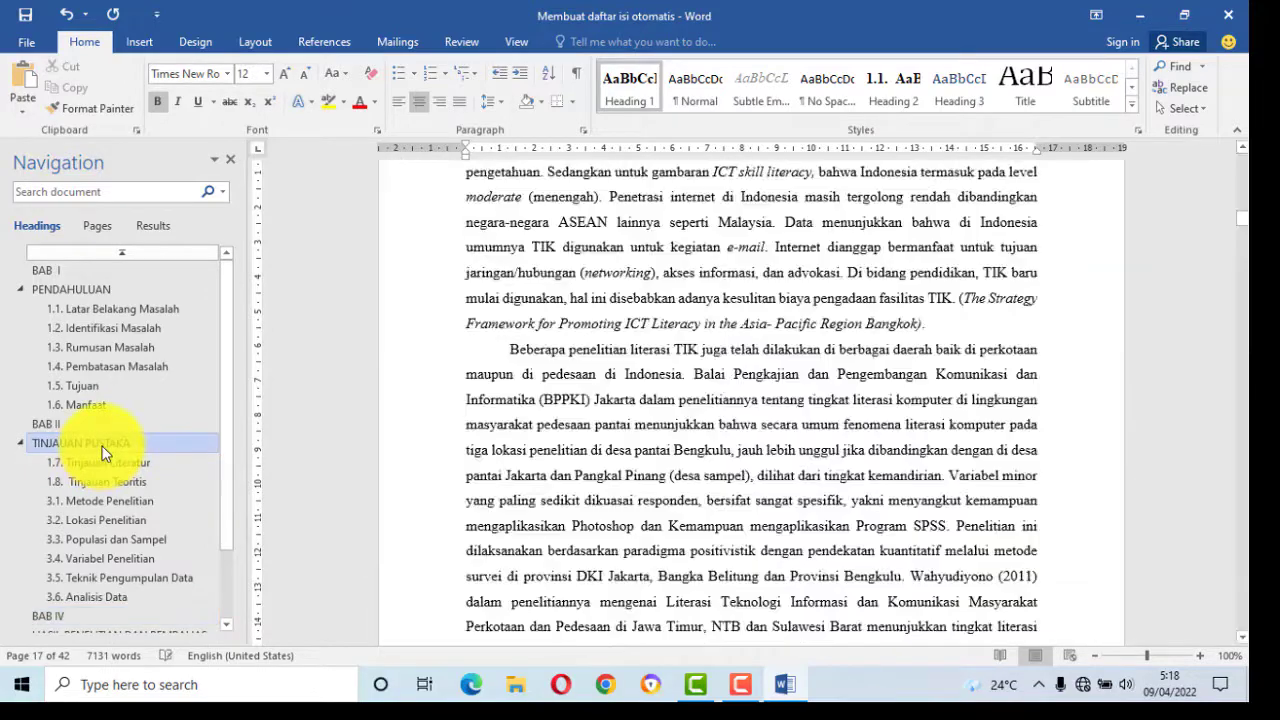
click(82, 289)
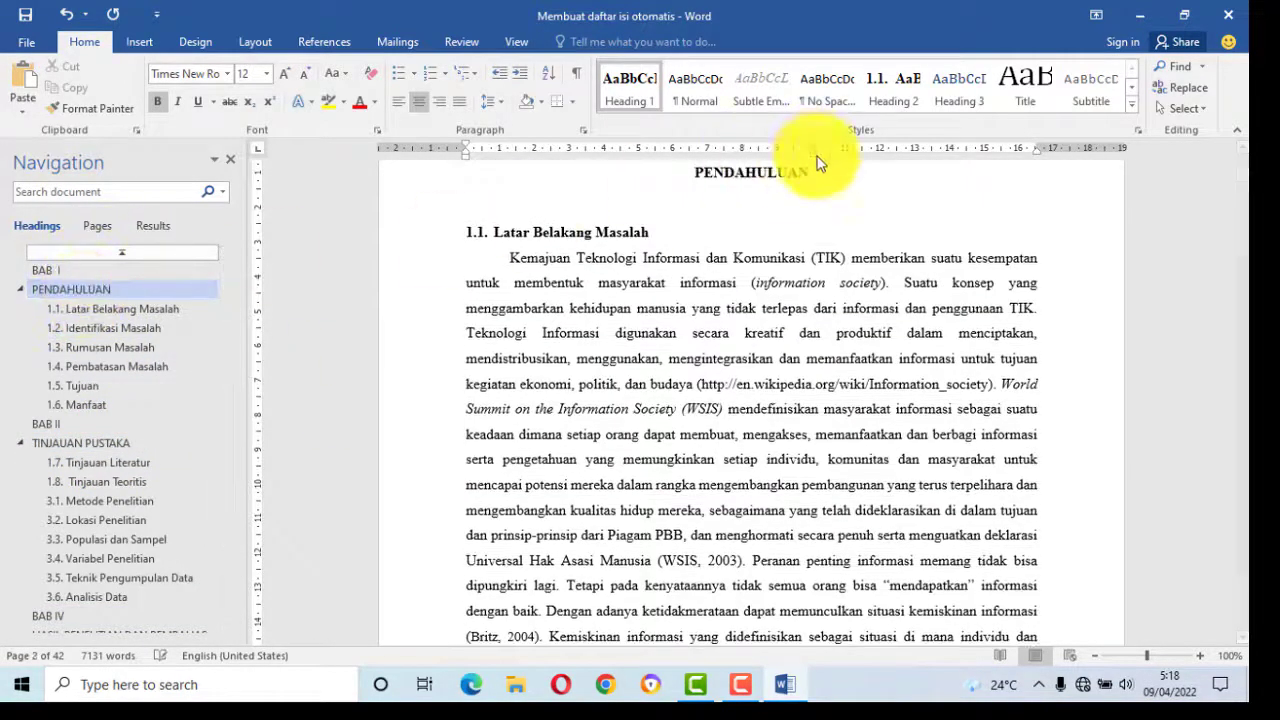
Insert the Automatic Table 1 table of contents on the blank first page of the document
drag(1245, 192, 1245, 170)
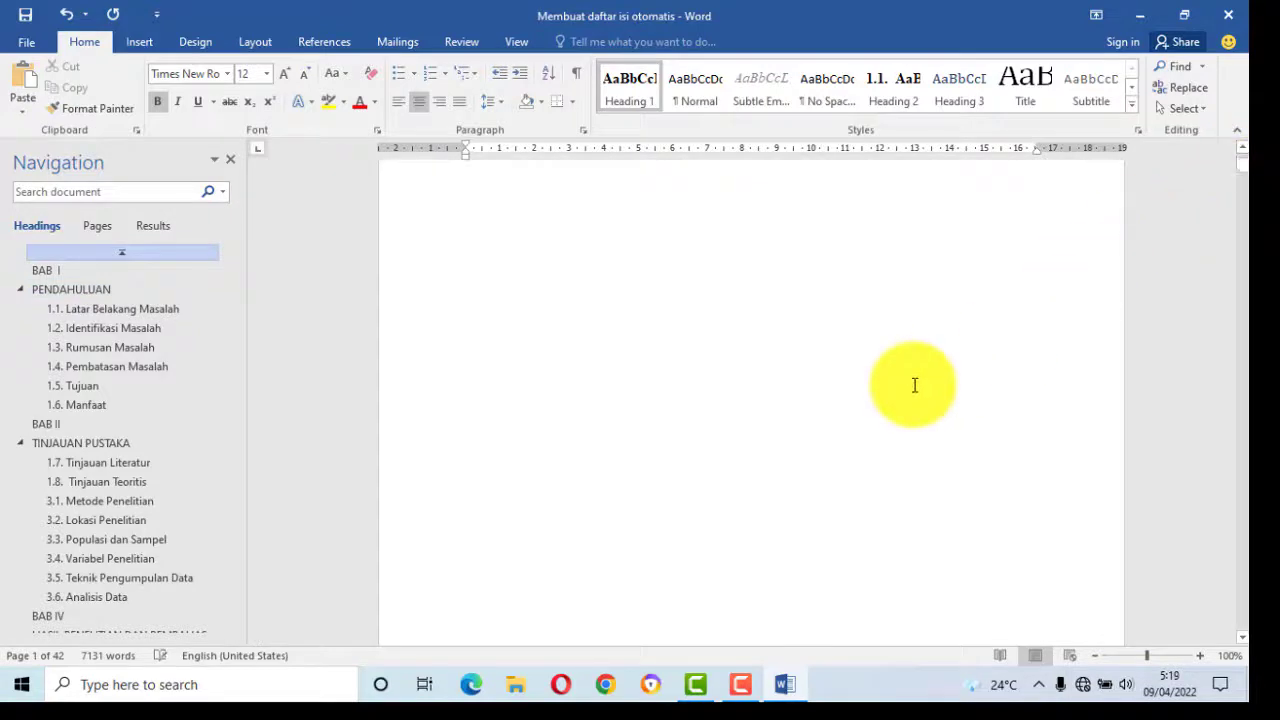
drag(1245, 175, 1238, 100)
scroll(664, 380, down, 3)
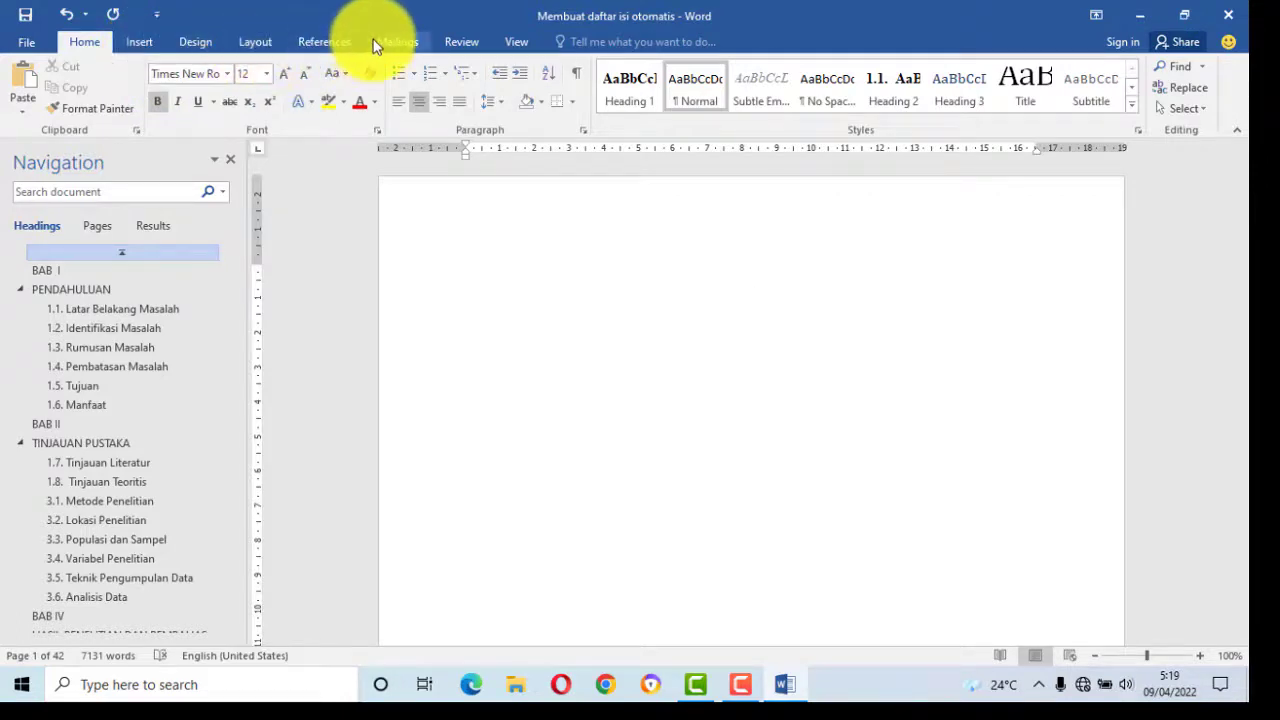
click(320, 42)
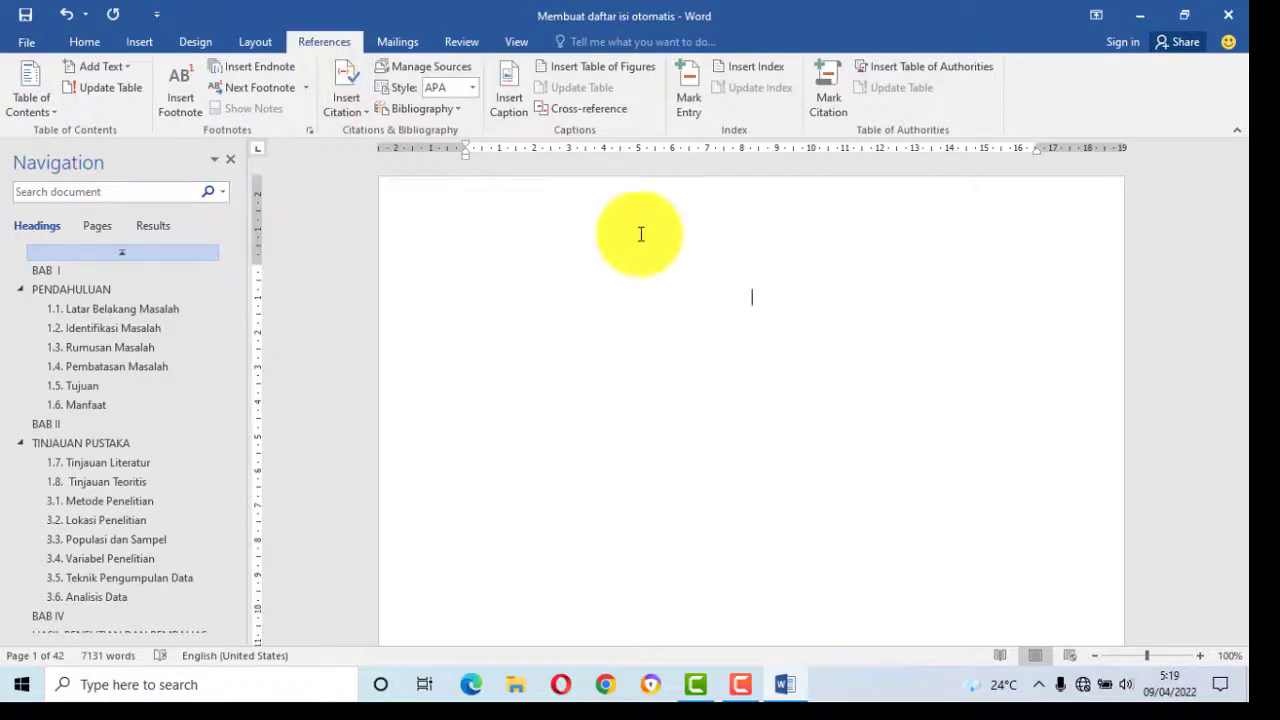
click(50, 110)
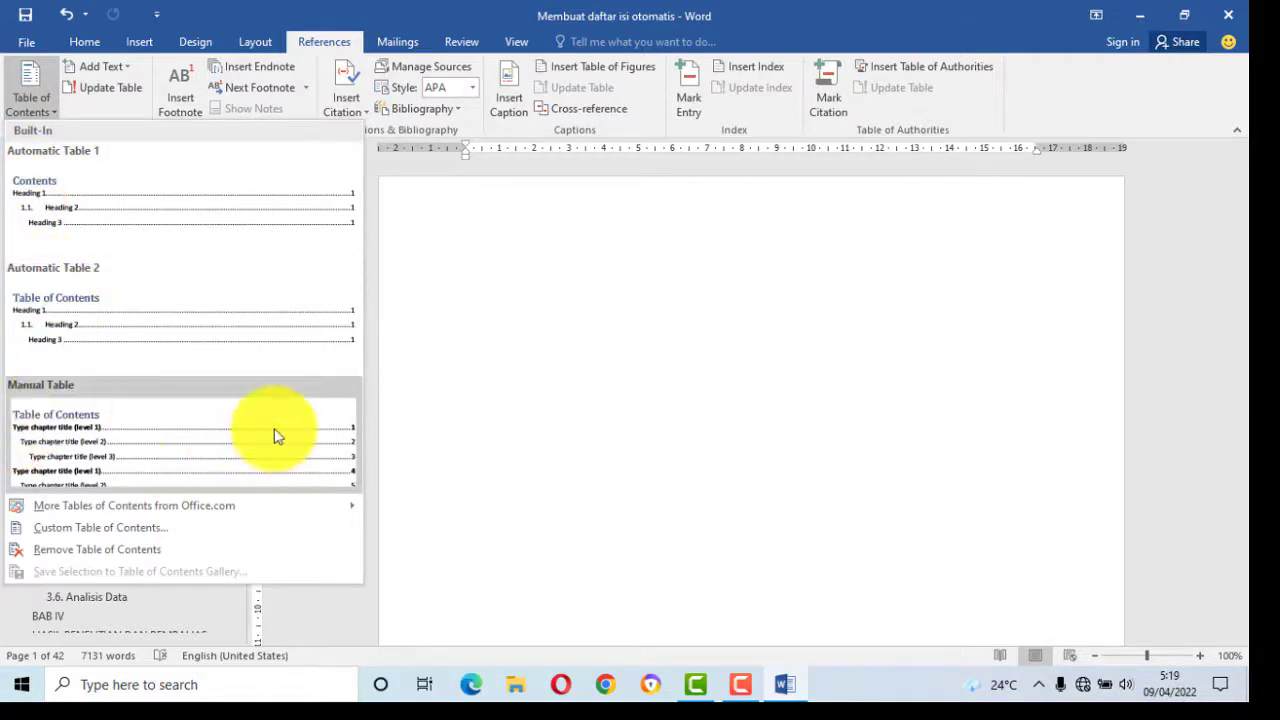
click(51, 195)
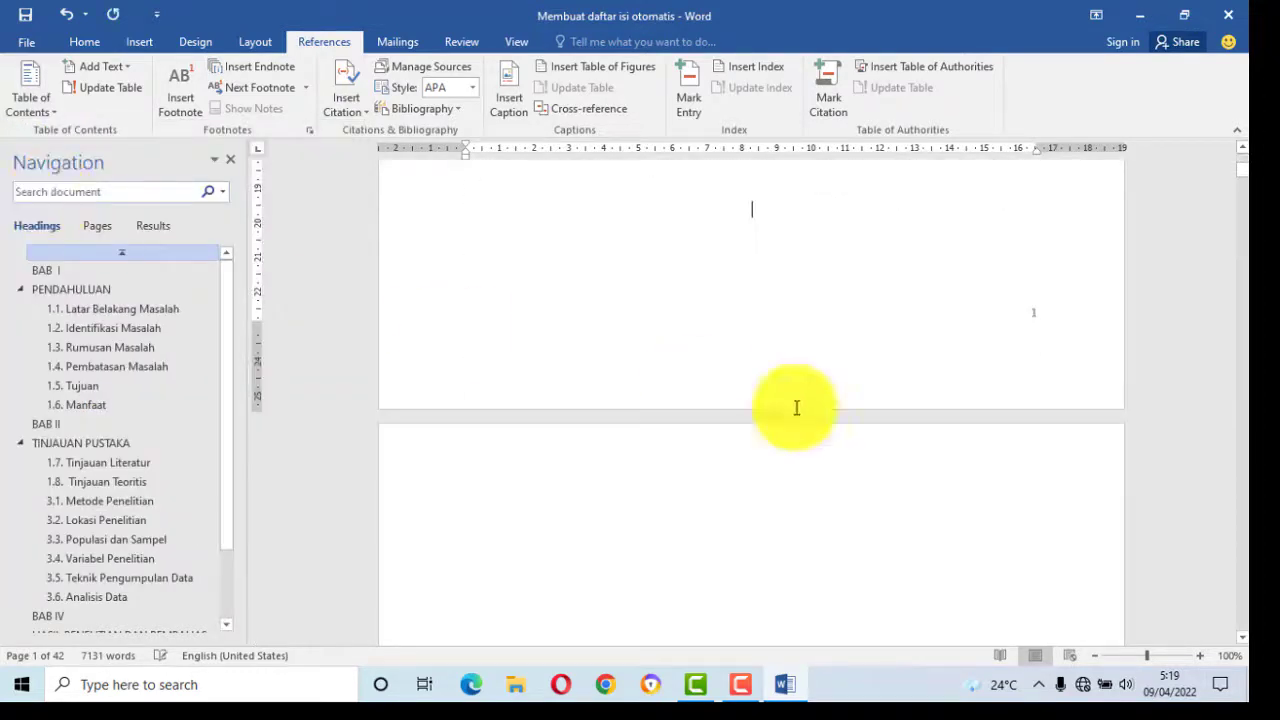
Delete the blank lines above the BAB I title so the chapter begins at the first line of its page
scroll(1064, 494, down, 1)
scroll(1058, 488, down, 3)
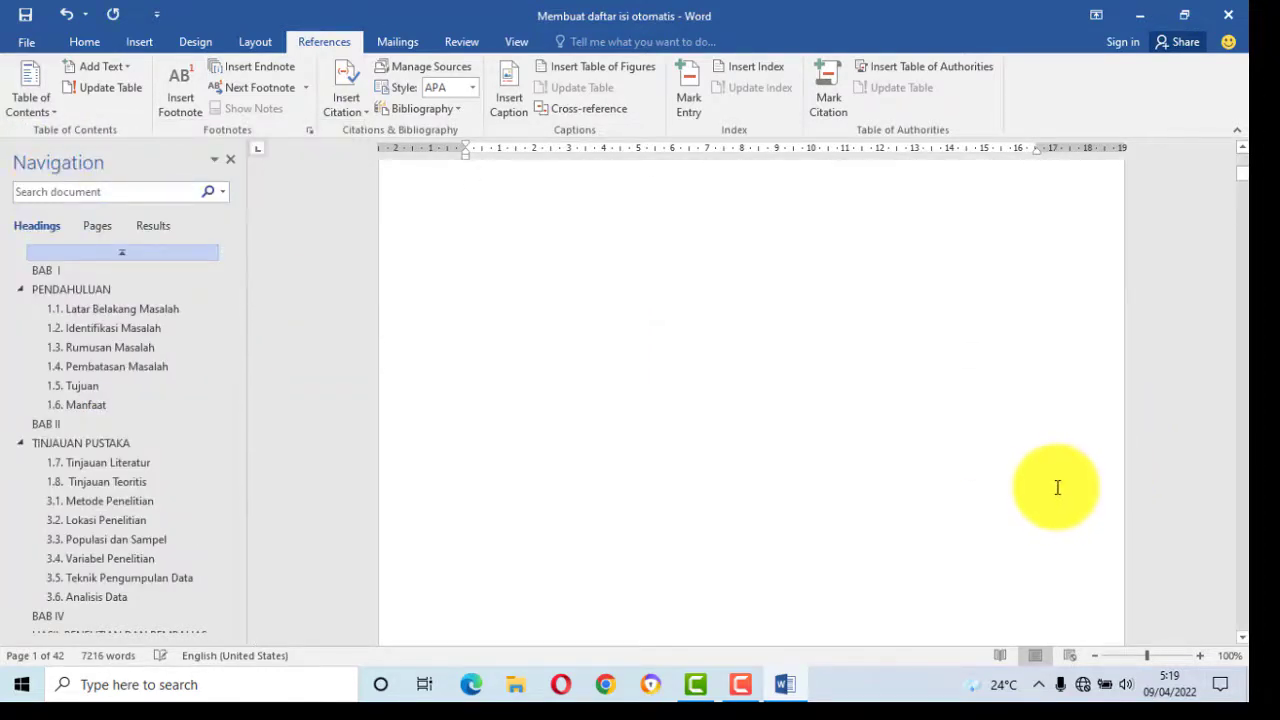
scroll(900, 400, up, 3)
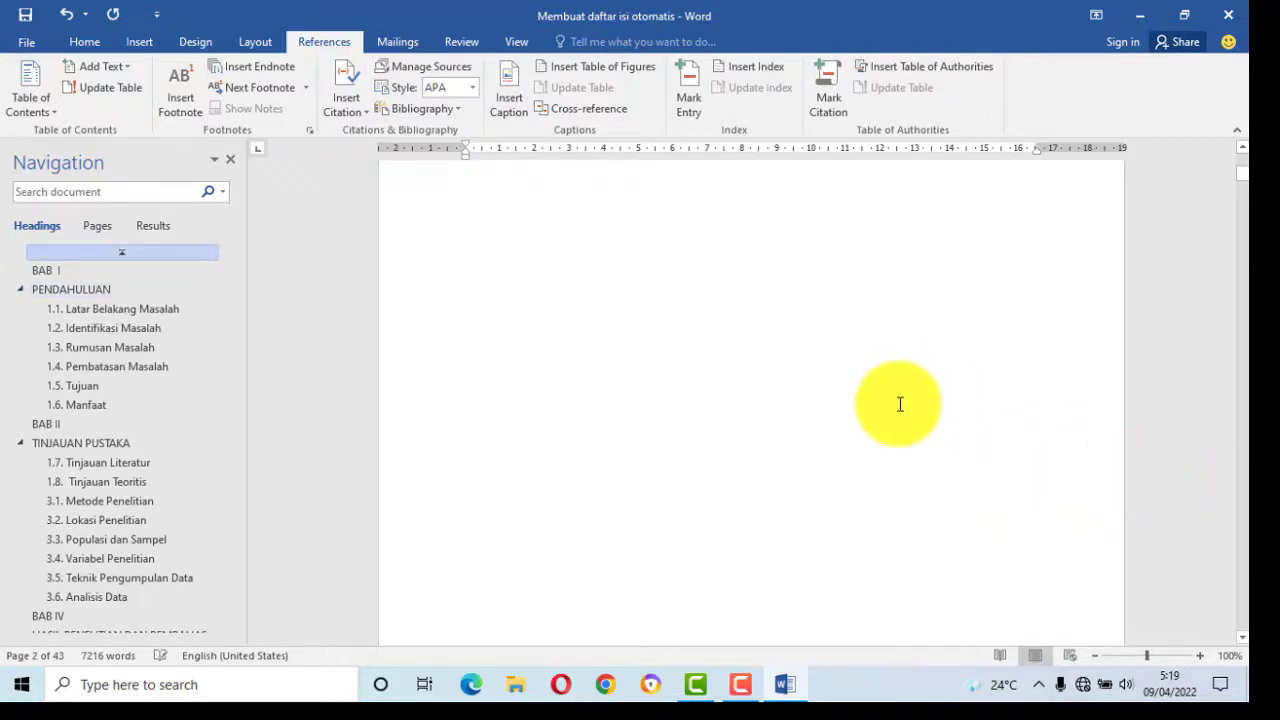
scroll(900, 404, up, 1)
click(752, 297)
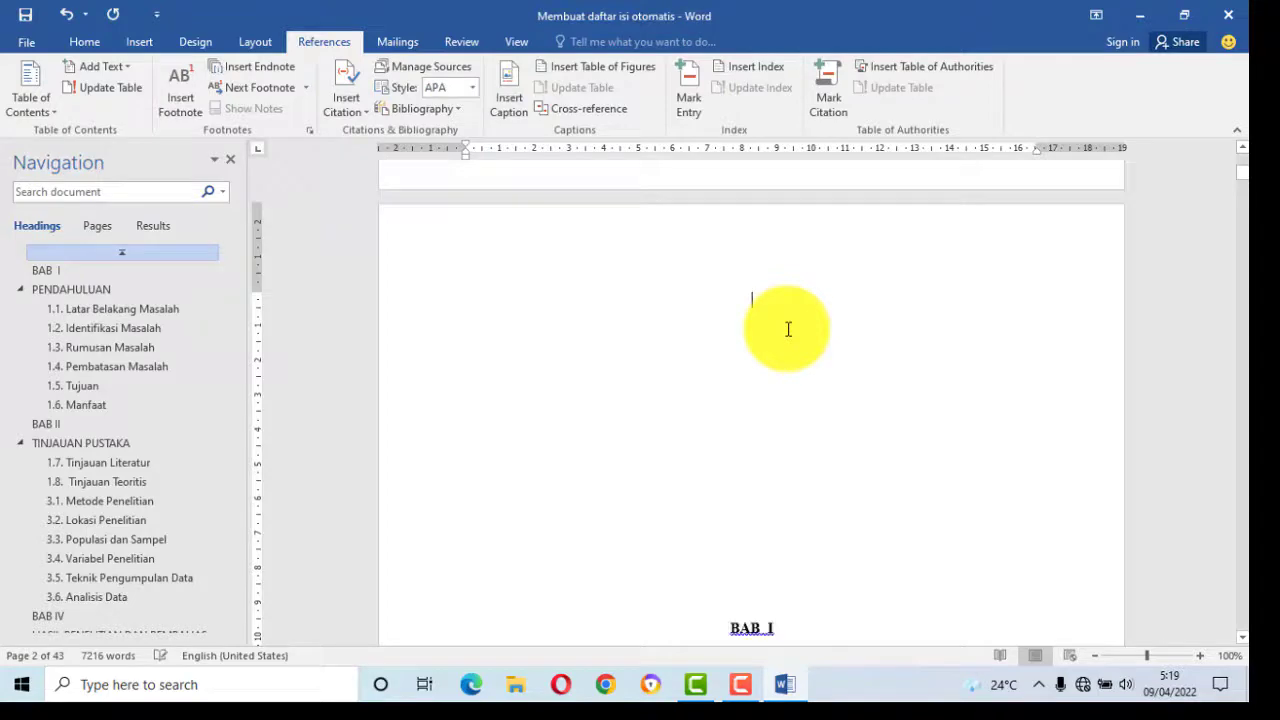
key(Delete)
key(Delete)
key(Delete)
key(Delete)
key(Delete)
key(Delete)
key(Delete)
key(Delete)
key(Delete)
key(Delete)
key(Delete)
key(Delete)
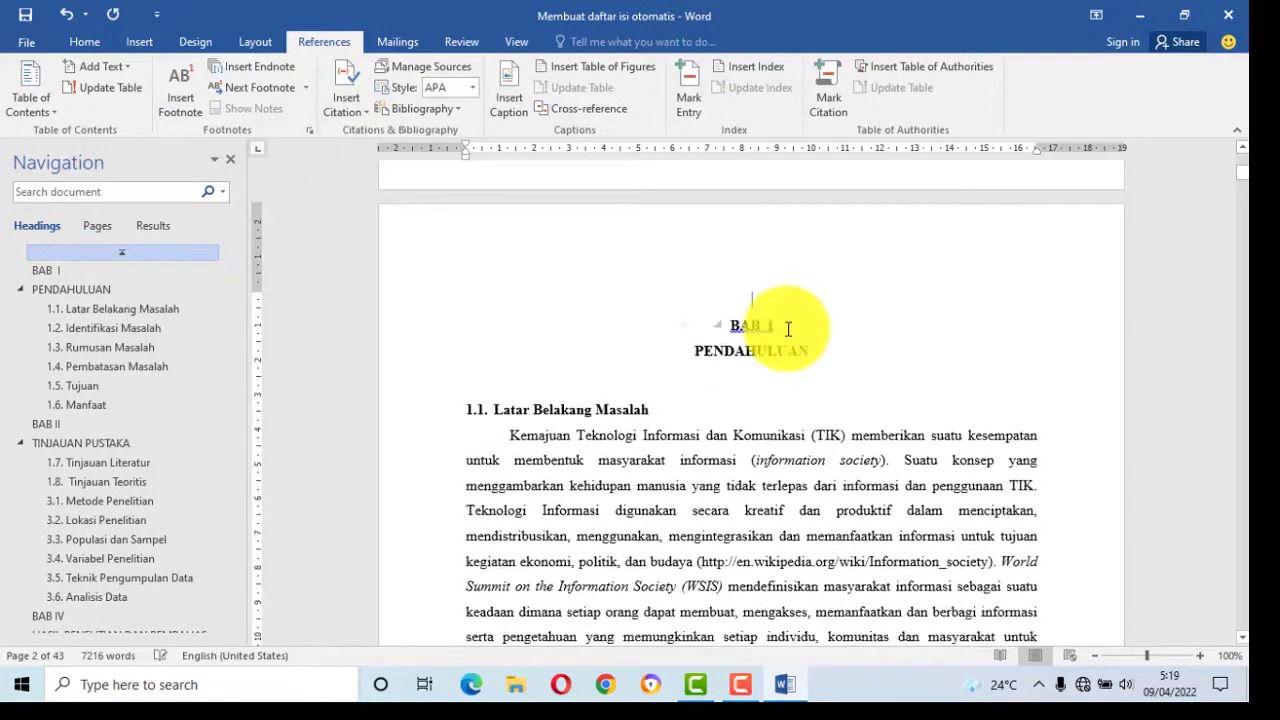
key(Delete)
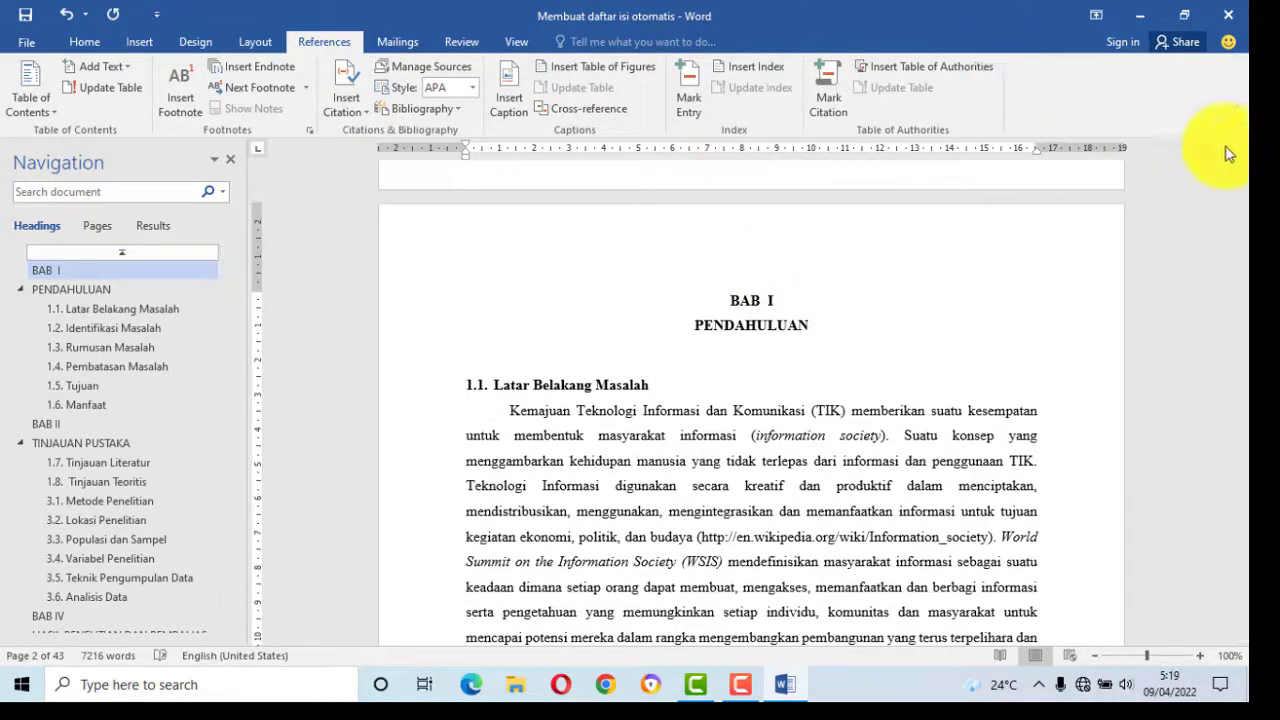
Replace the table of contents title with DAFTAR ISI and center it
drag(1245, 178, 1243, 158)
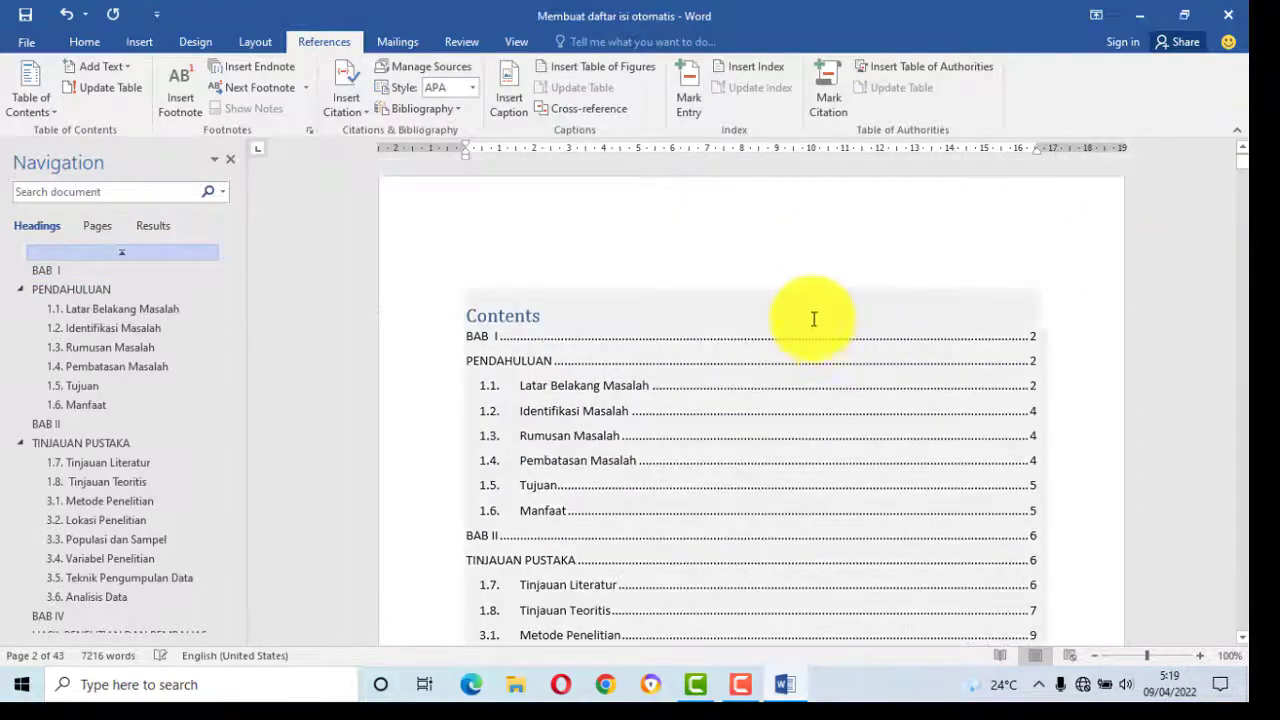
scroll(803, 316, down, 1)
scroll(803, 316, down, 5)
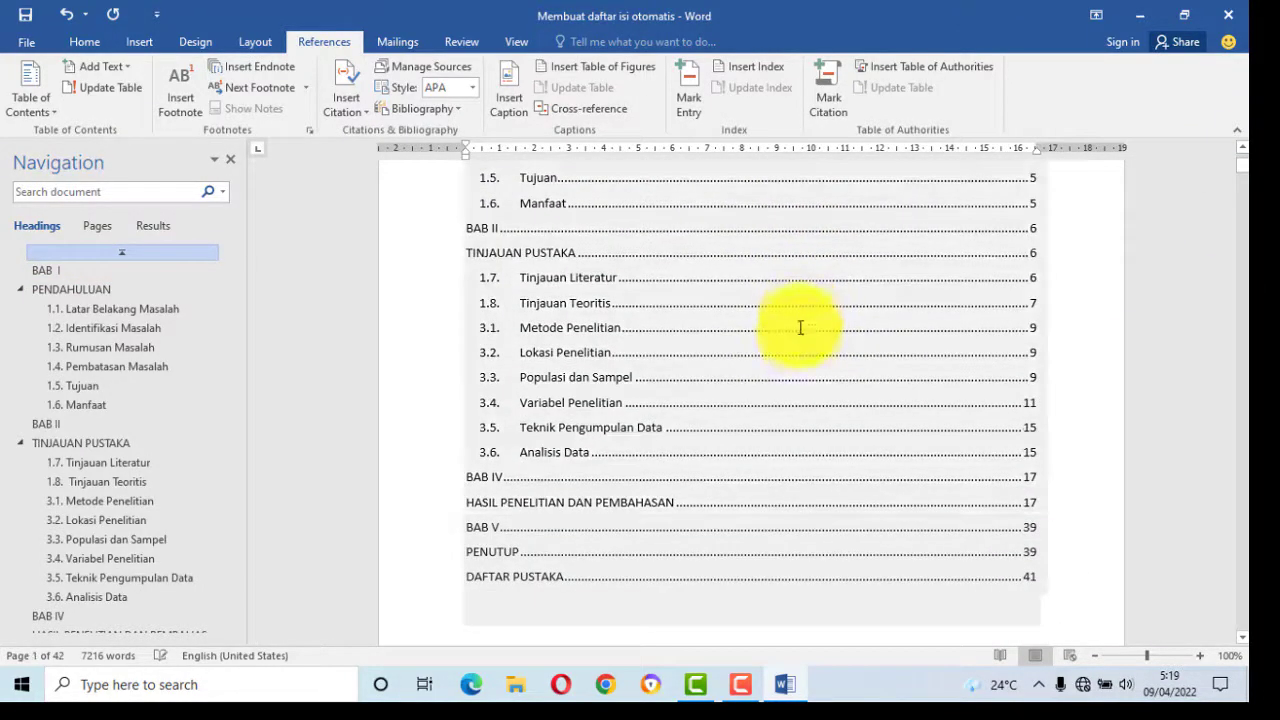
scroll(802, 335, down, 1)
scroll(802, 335, down, 3)
scroll(801, 335, up, 10)
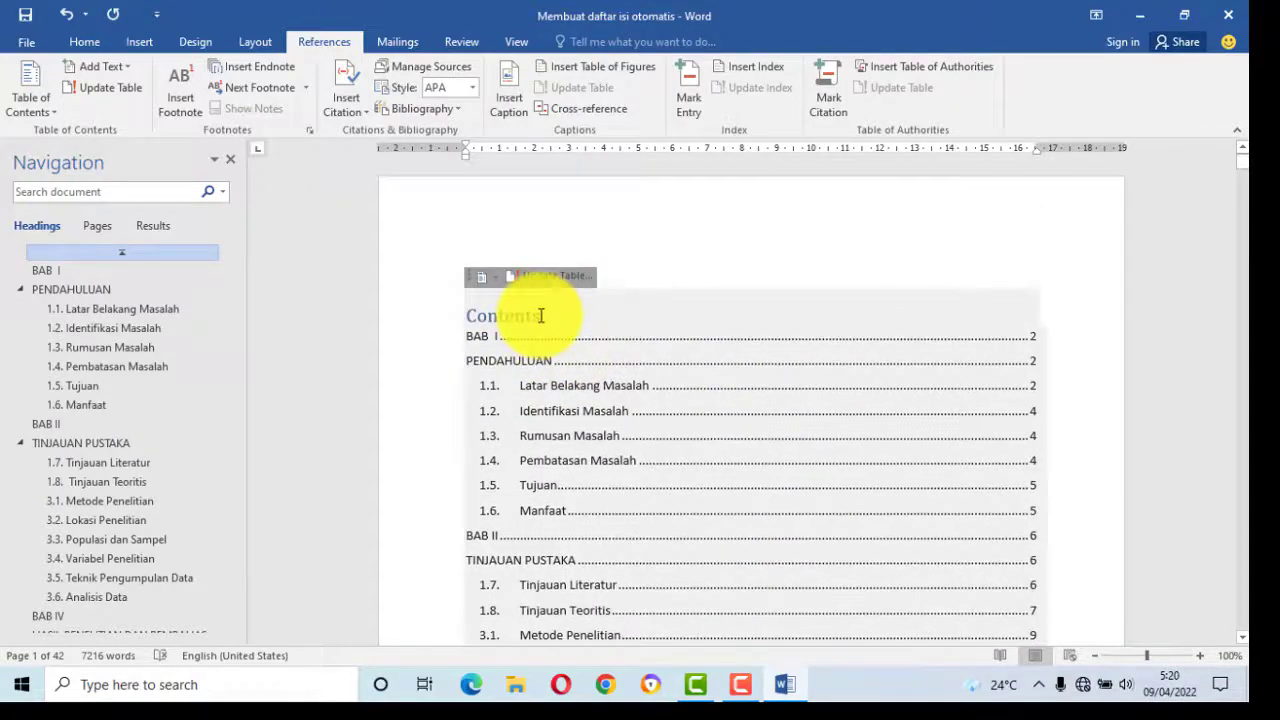
drag(541, 321, 468, 319)
text(DAFTAR ISI)
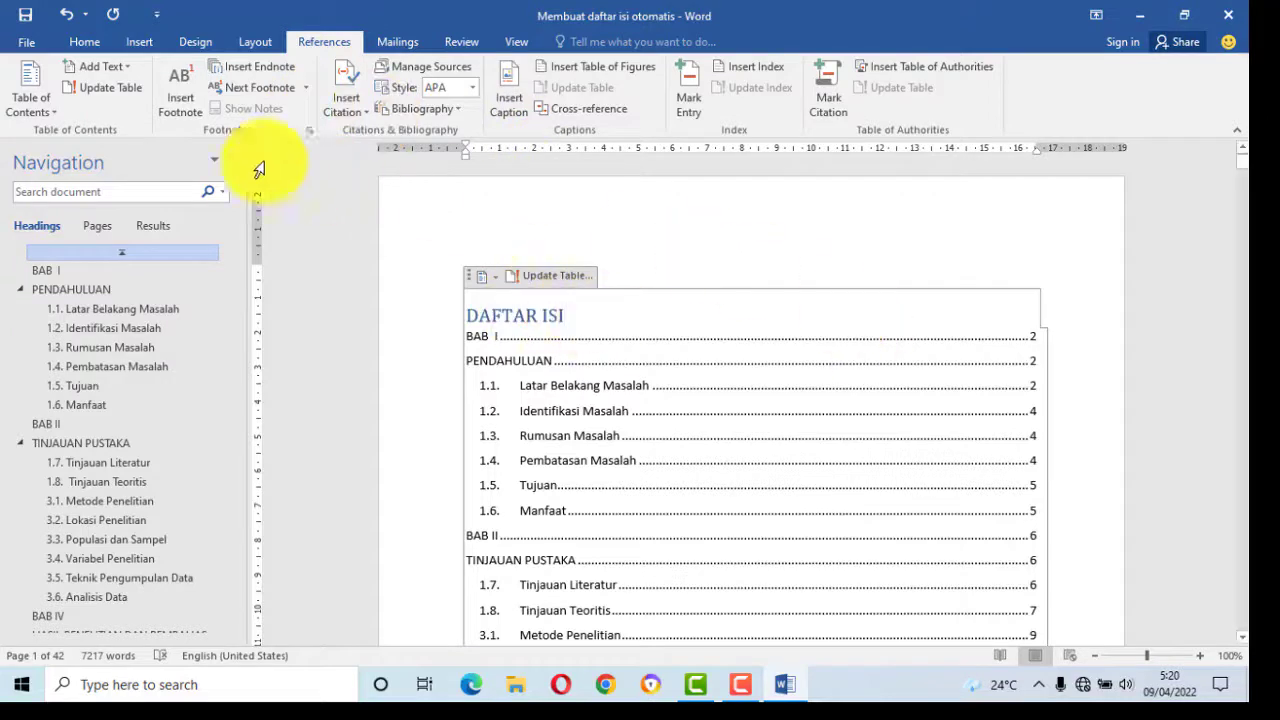
click(88, 43)
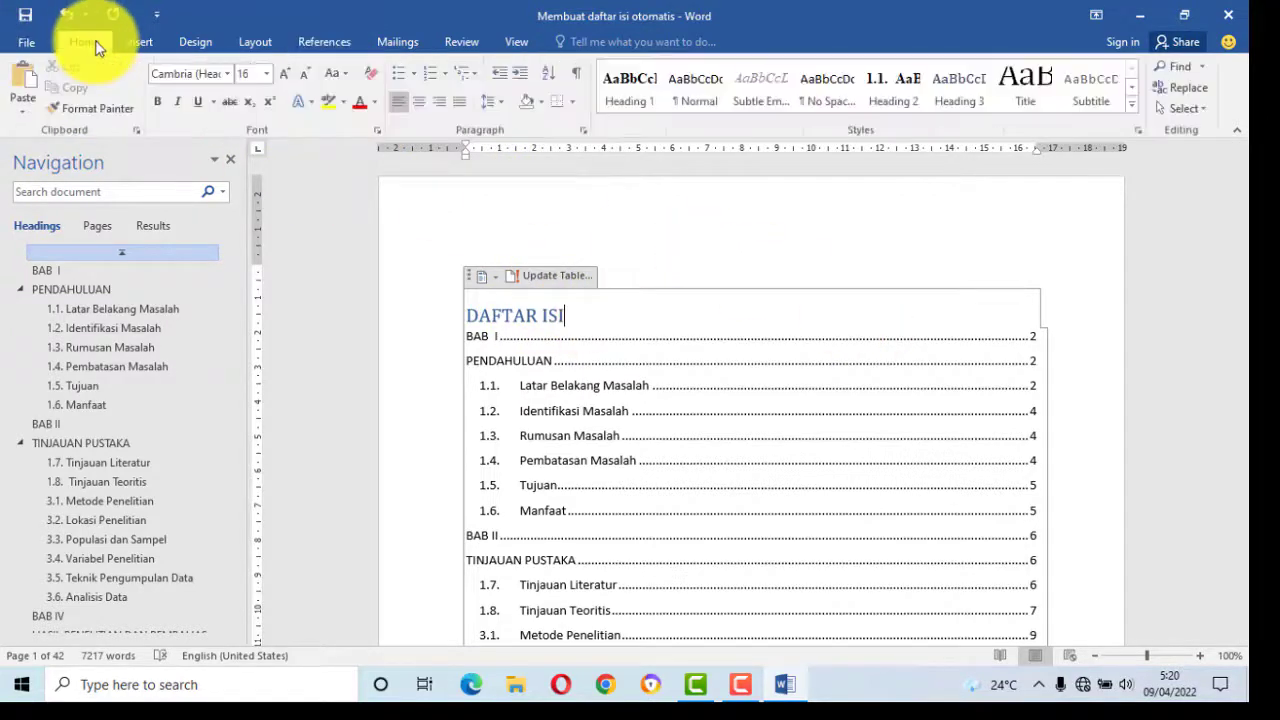
click(422, 101)
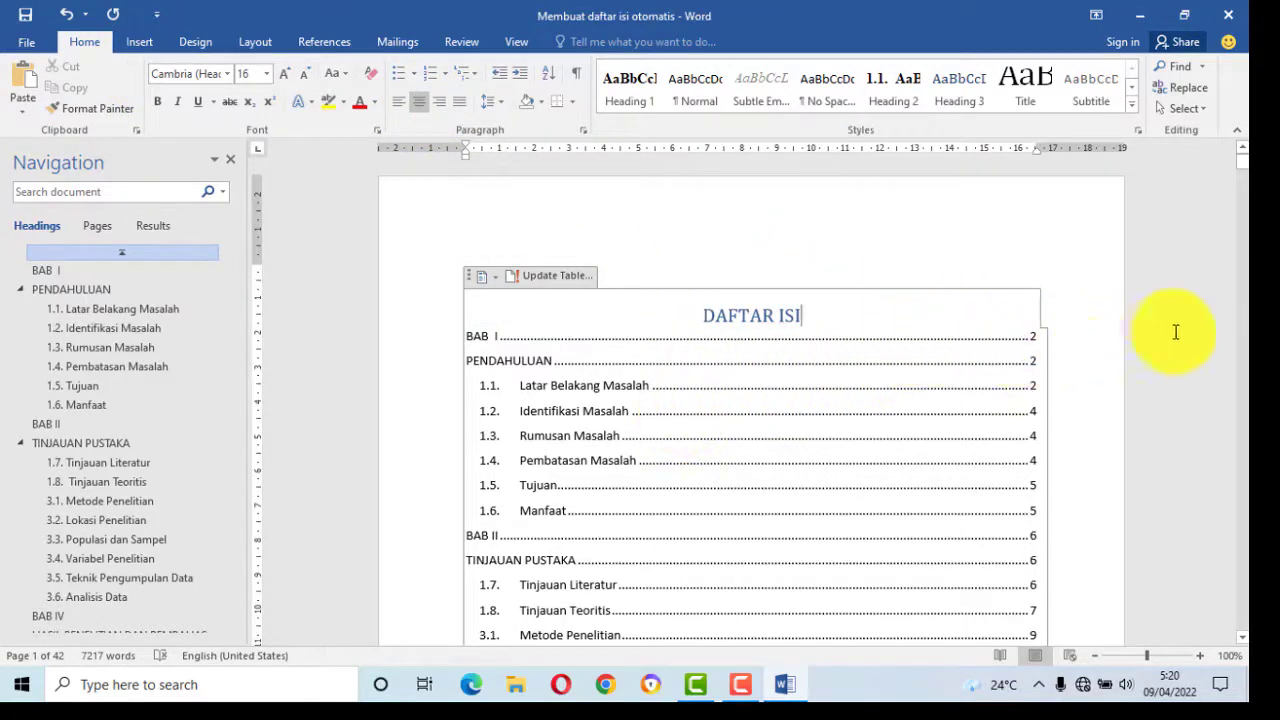
Shorten heading 1.1 in the chapter text to Latar Belakang by removing the word Masalah
scroll(932, 360, down, 6)
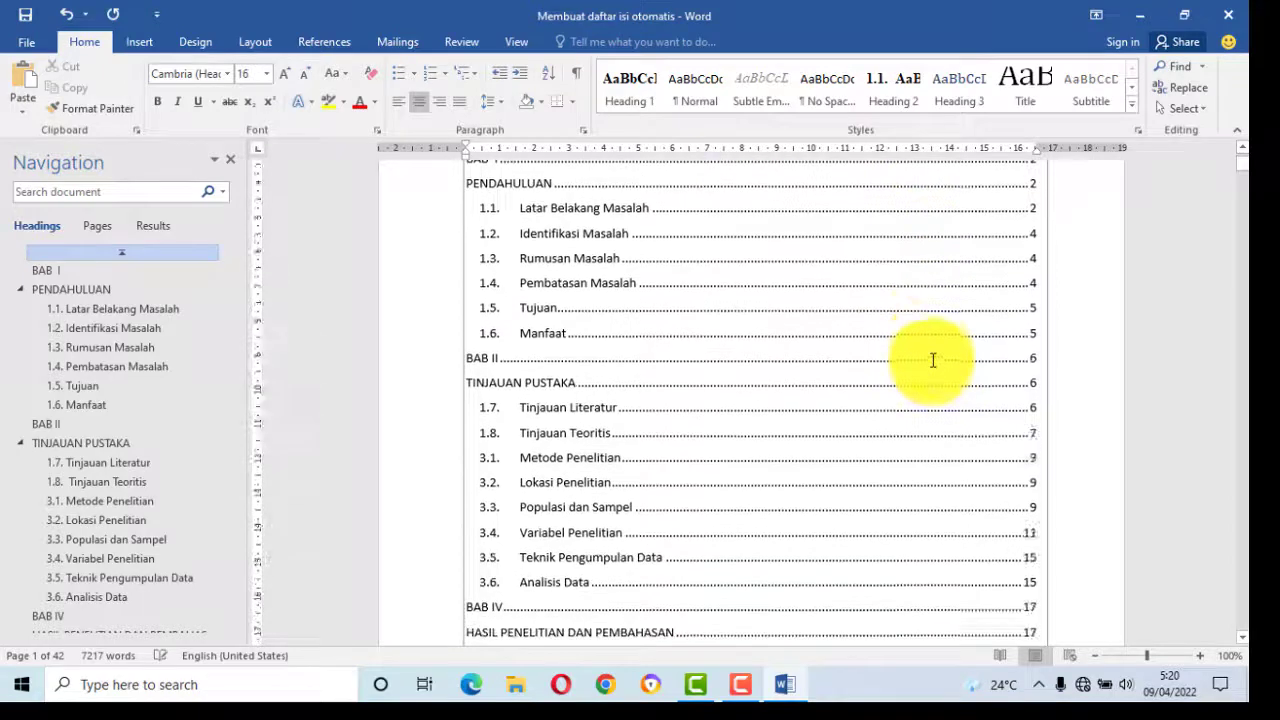
scroll(882, 421, down, 3)
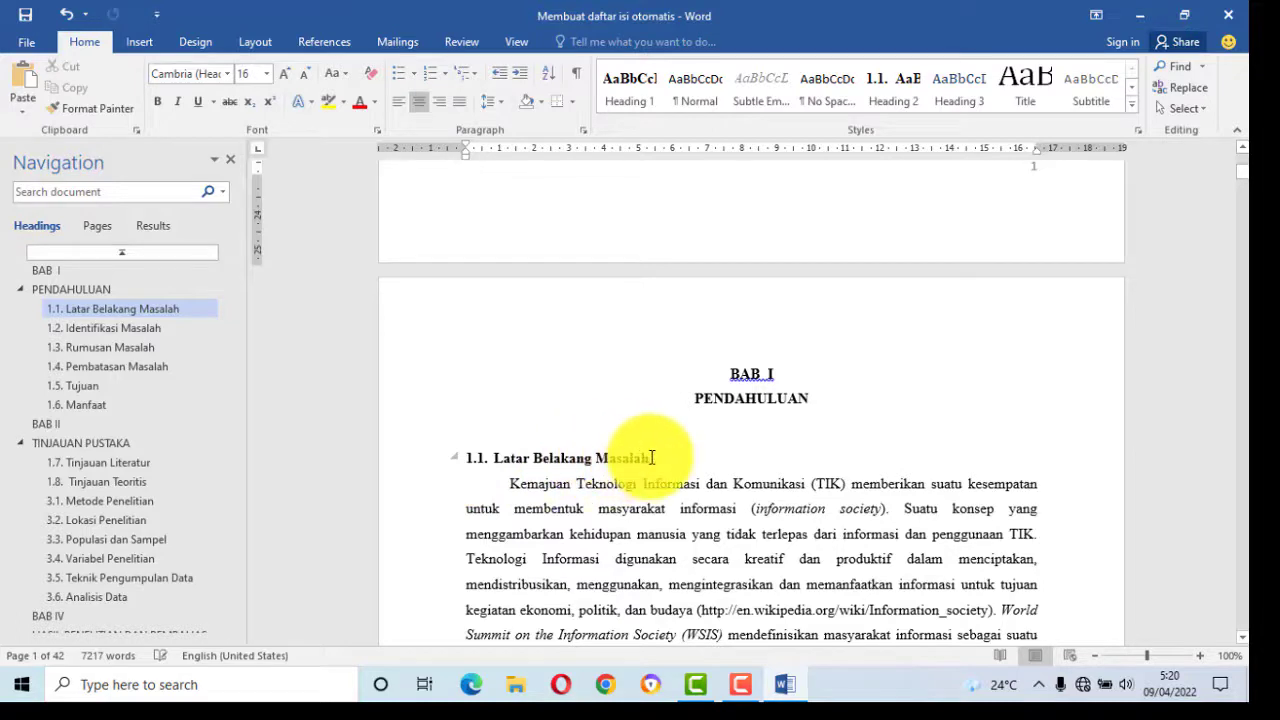
drag(655, 457, 592, 446)
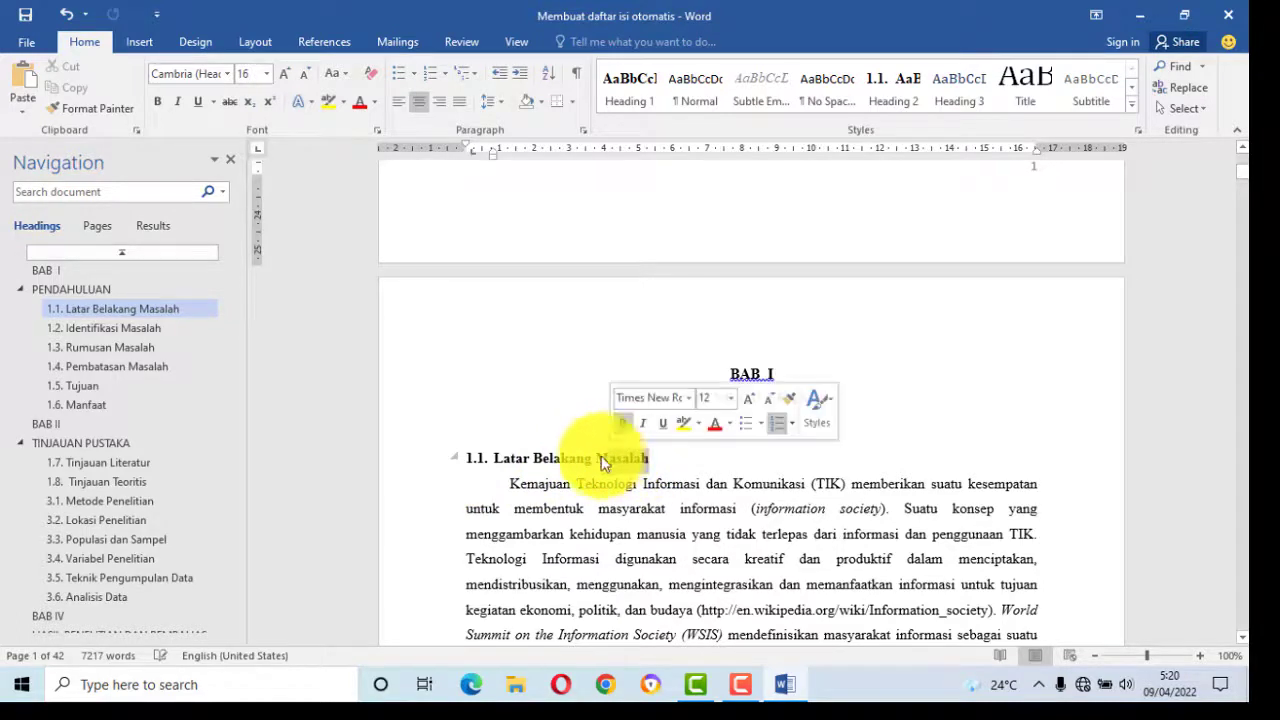
click(594, 452)
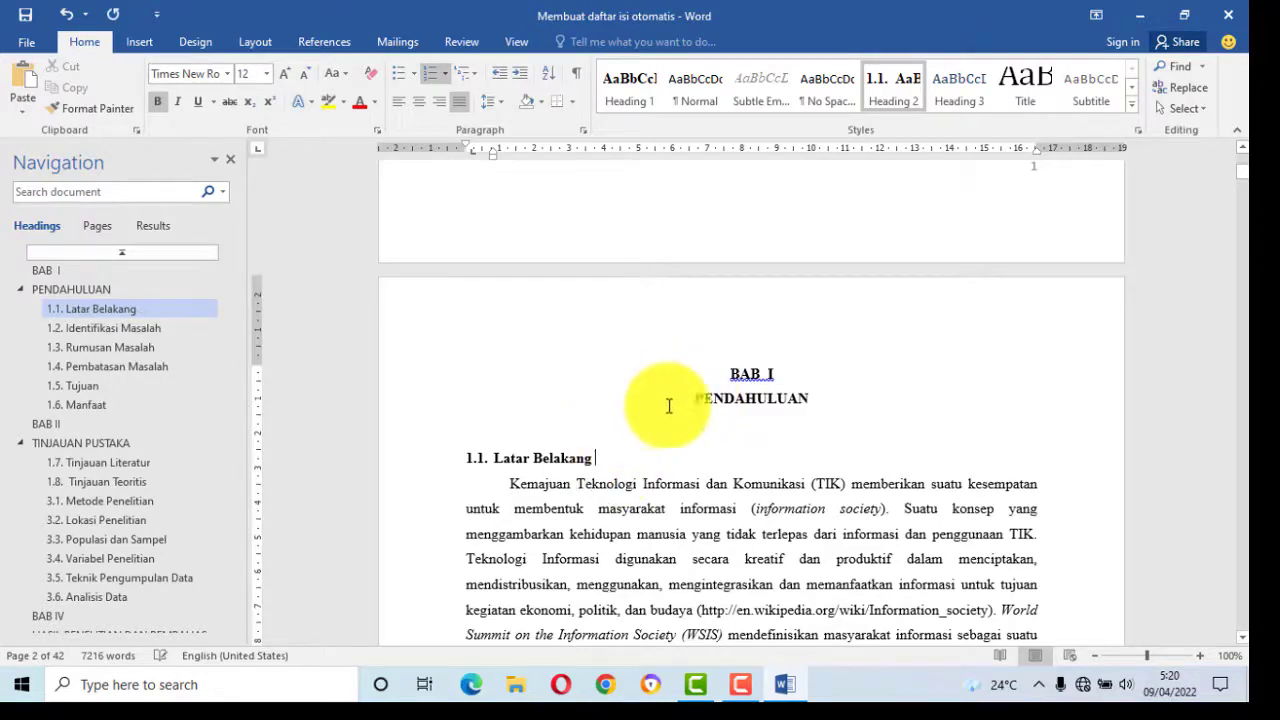
Update only the page numbers of the table of contents
scroll(709, 450, up, 6)
scroll(711, 446, up, 8)
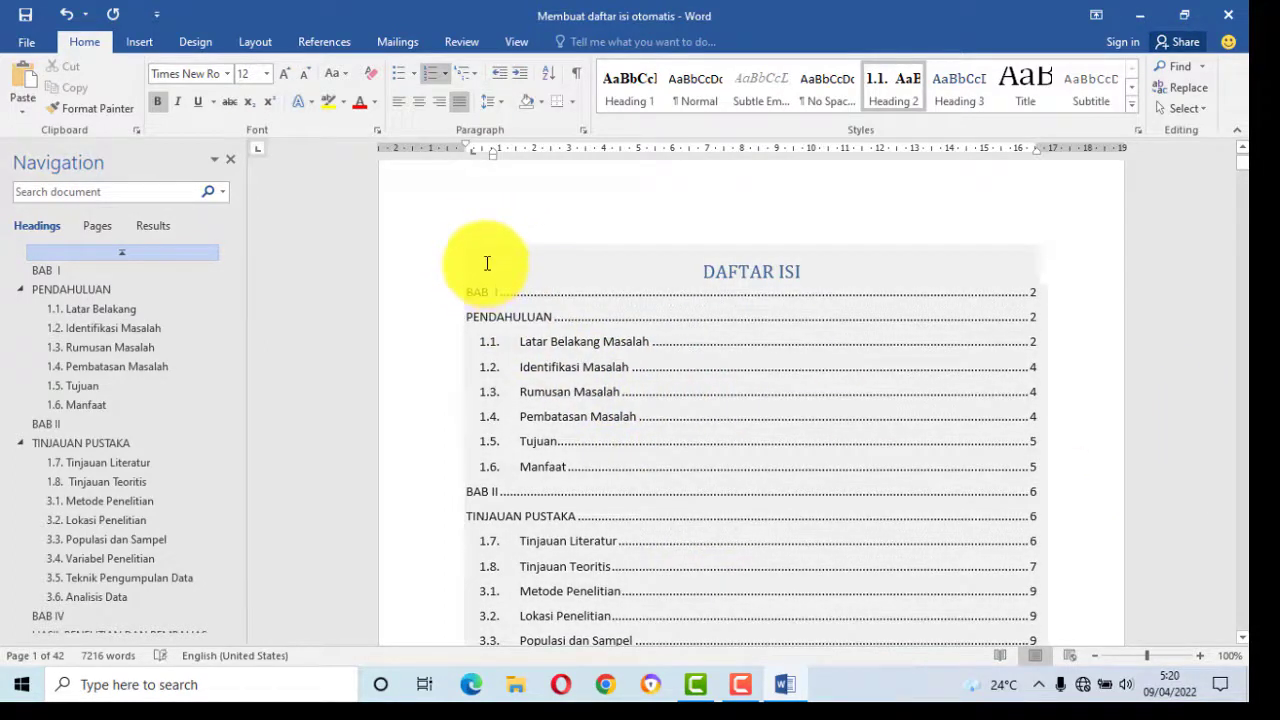
right_click(469, 255)
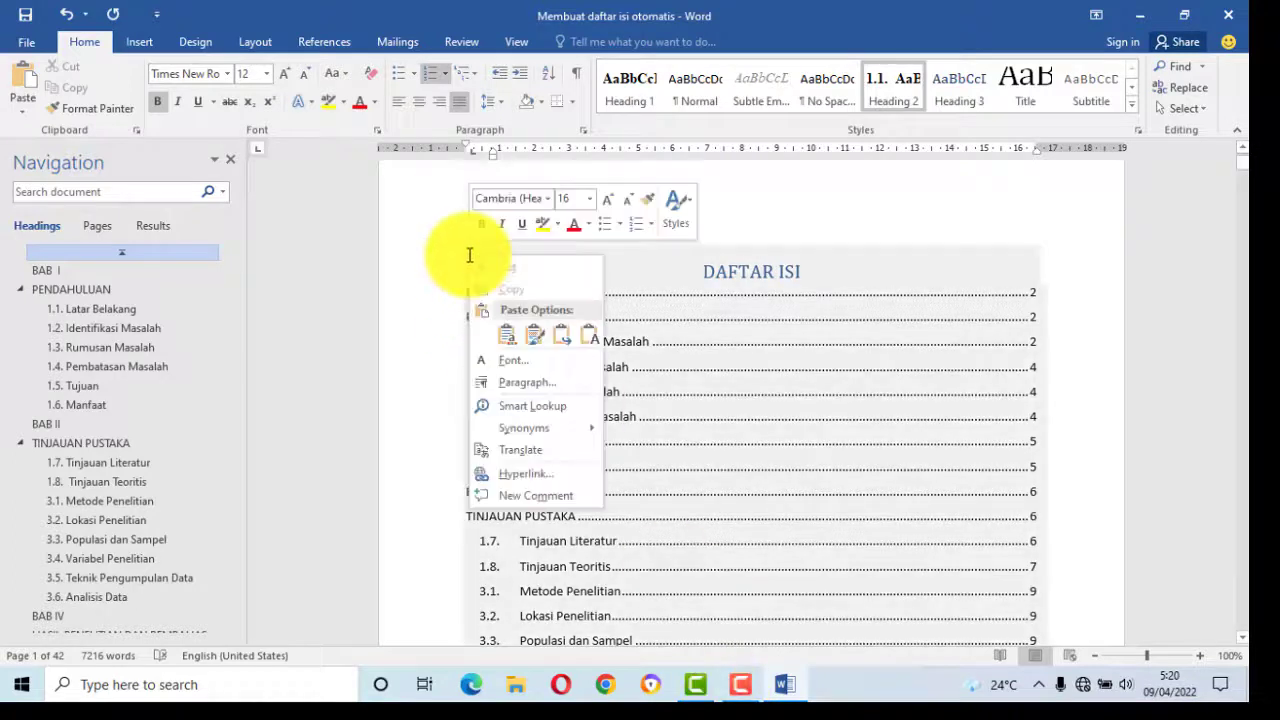
key(Escape)
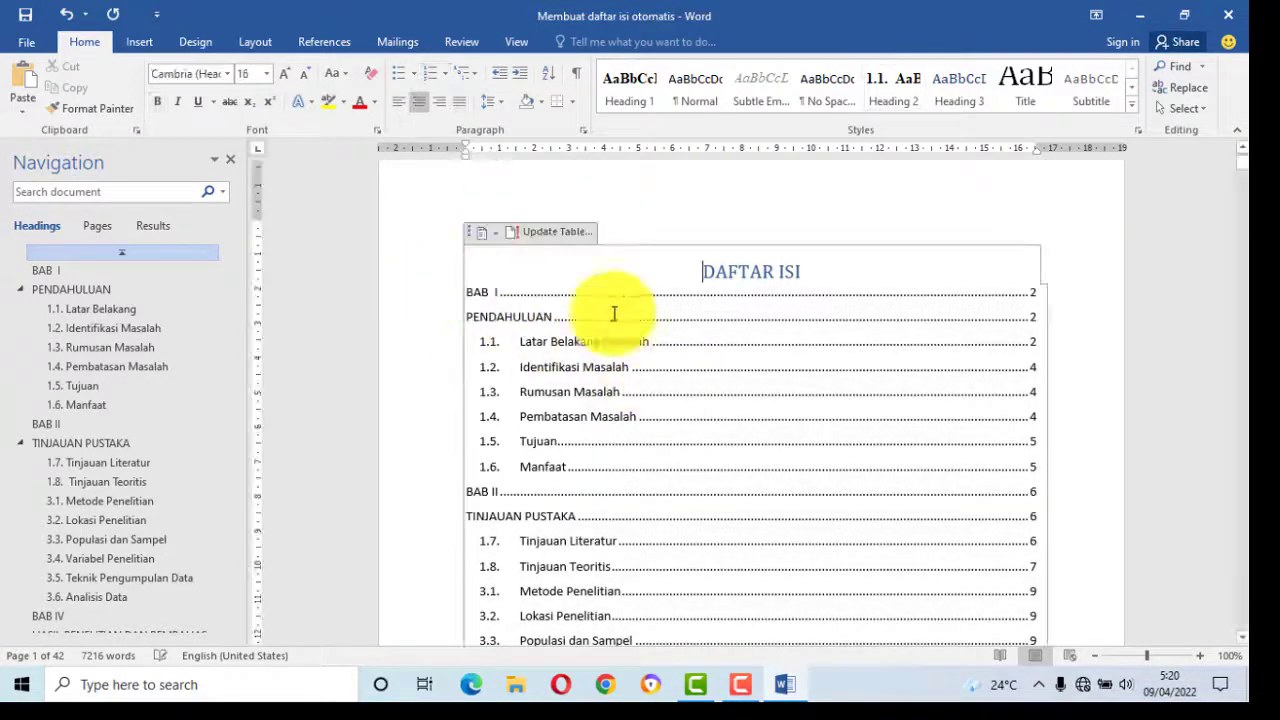
click(567, 232)
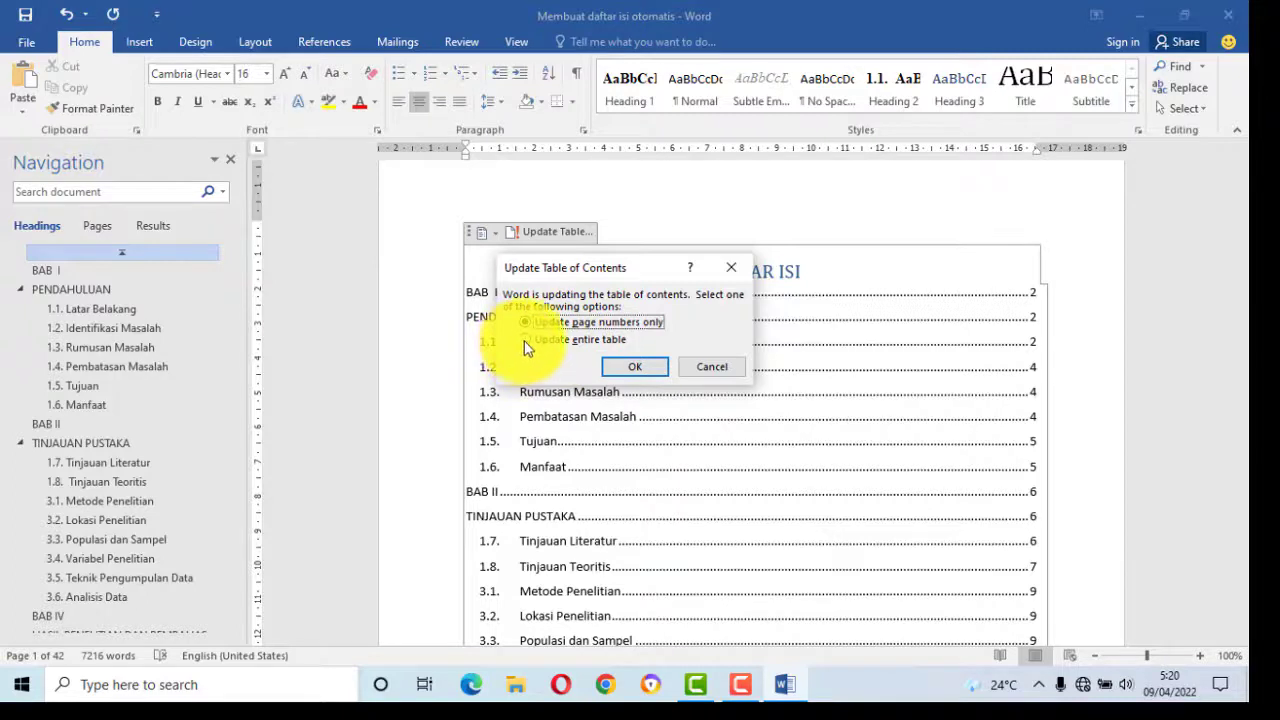
click(636, 368)
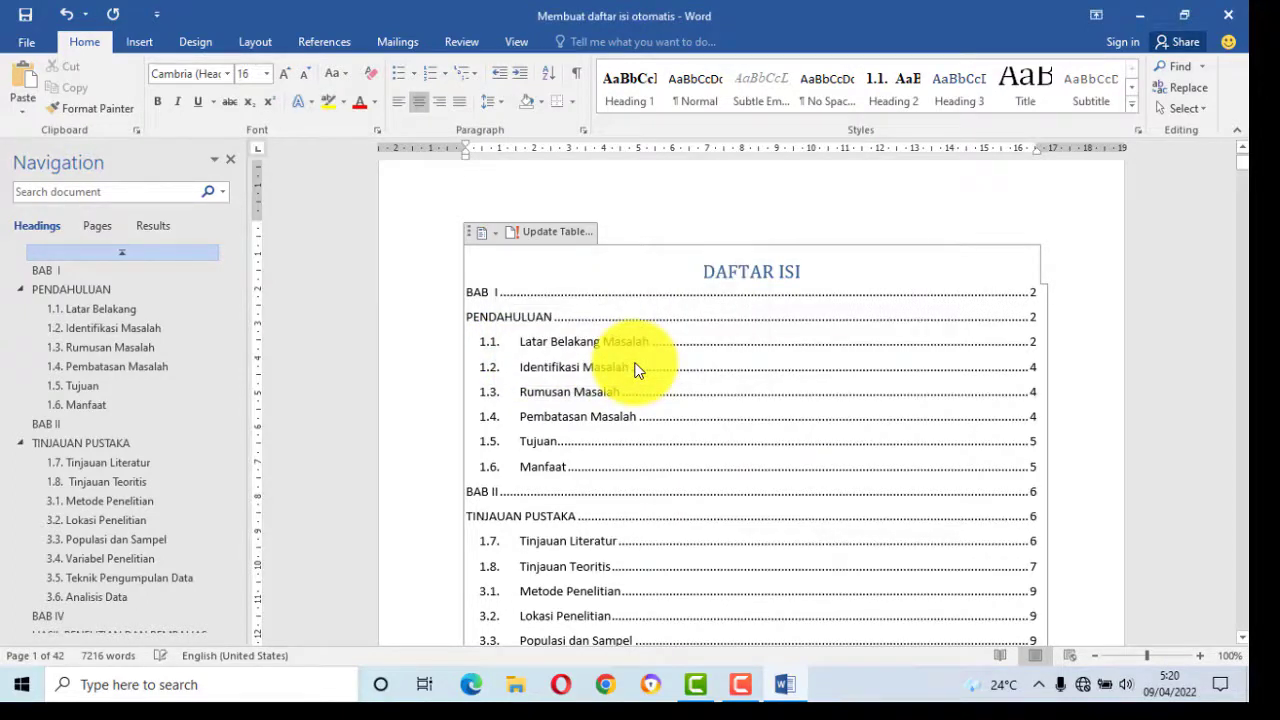
Update the entire table of contents, including its heading entries
click(553, 232)
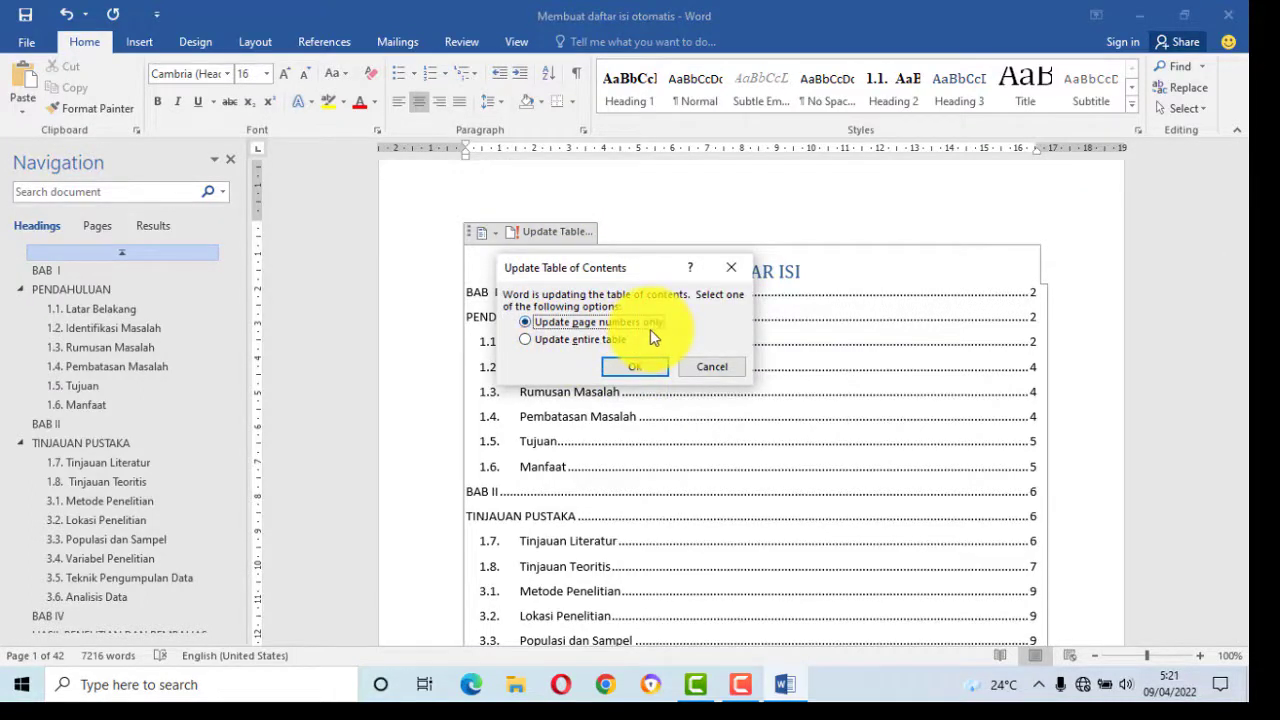
click(526, 340)
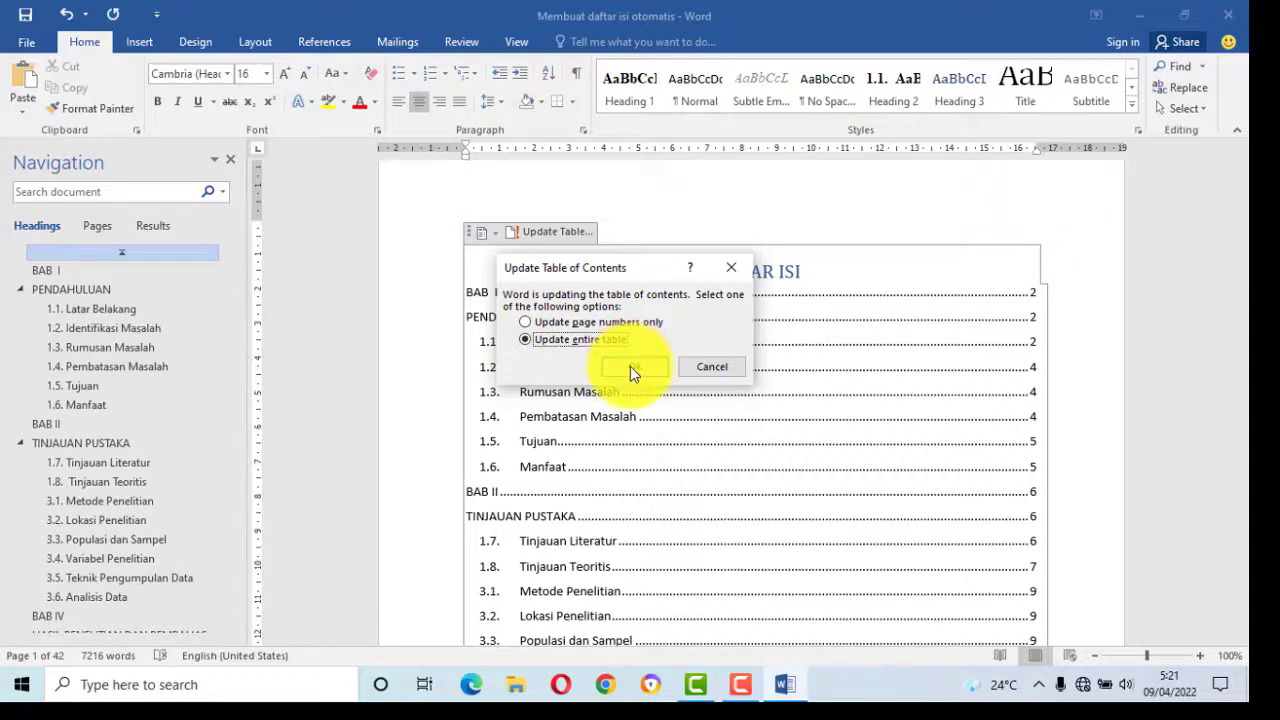
click(632, 367)
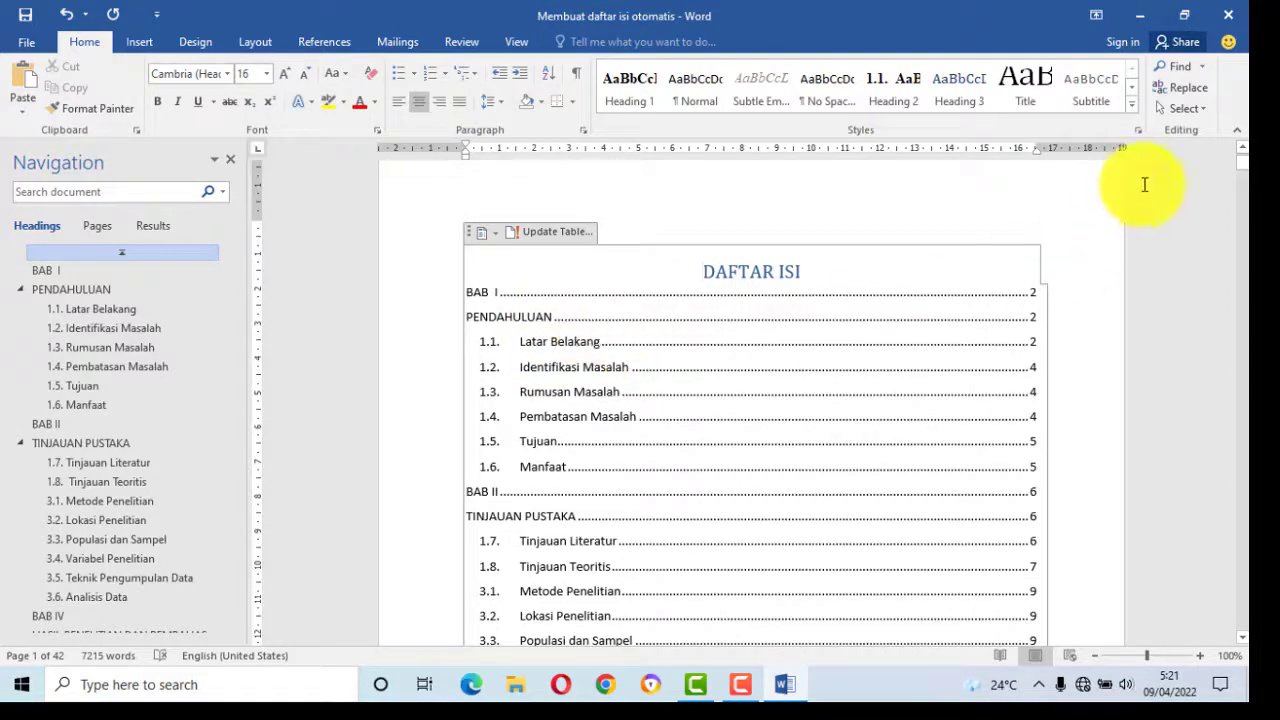
Join the BAB I and PENDAHULUAN title lines into a single Heading 1 line
drag(1243, 170, 1234, 57)
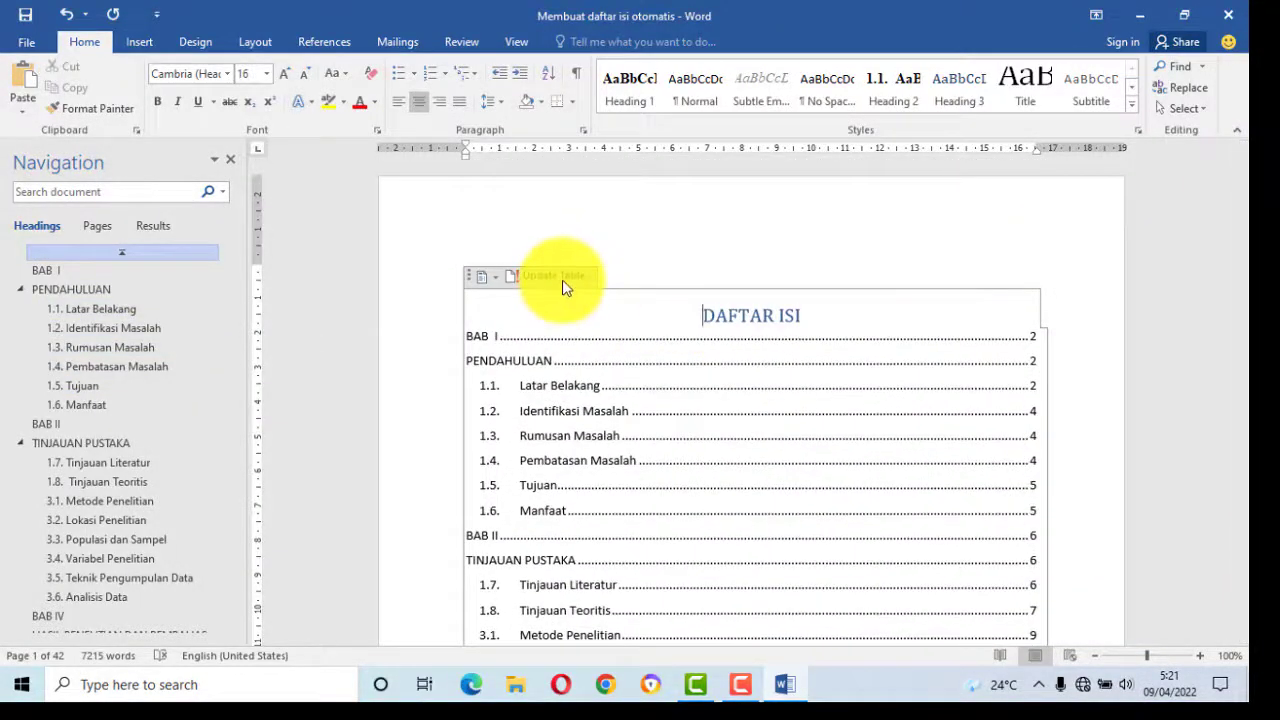
click(701, 317)
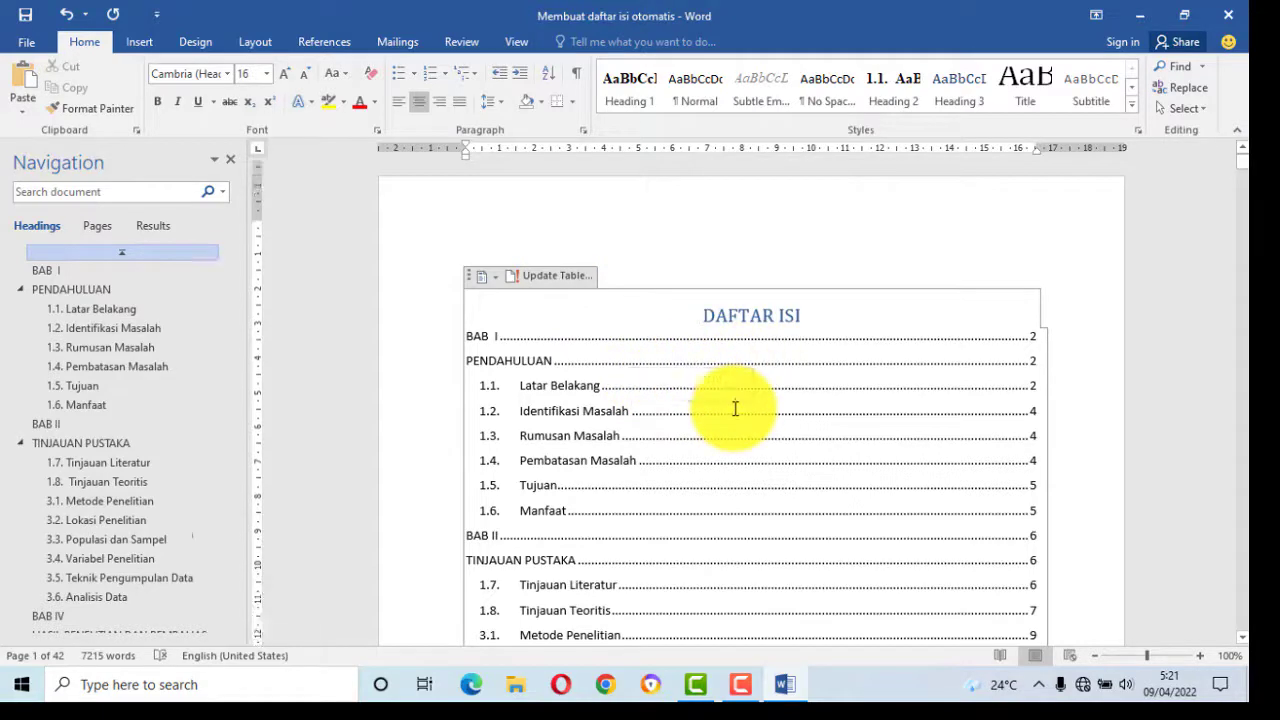
scroll(735, 410, down, 10)
scroll(729, 457, down, 5)
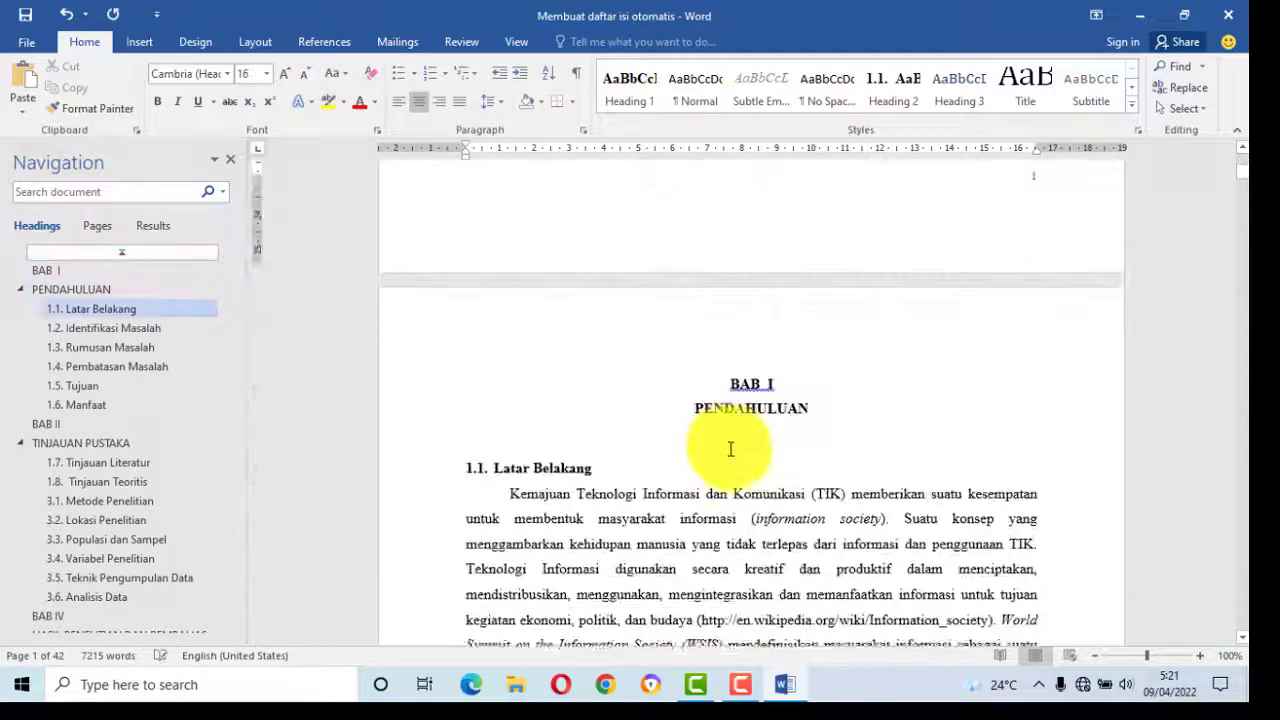
click(738, 372)
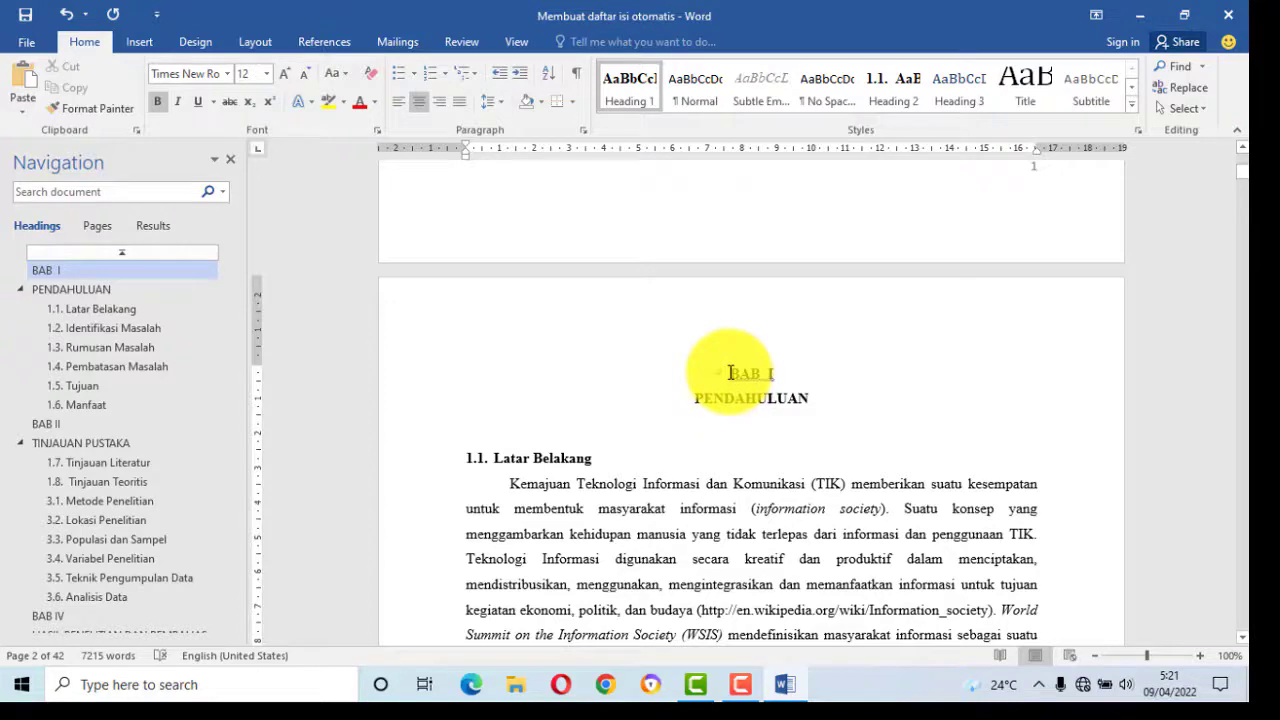
click(820, 364)
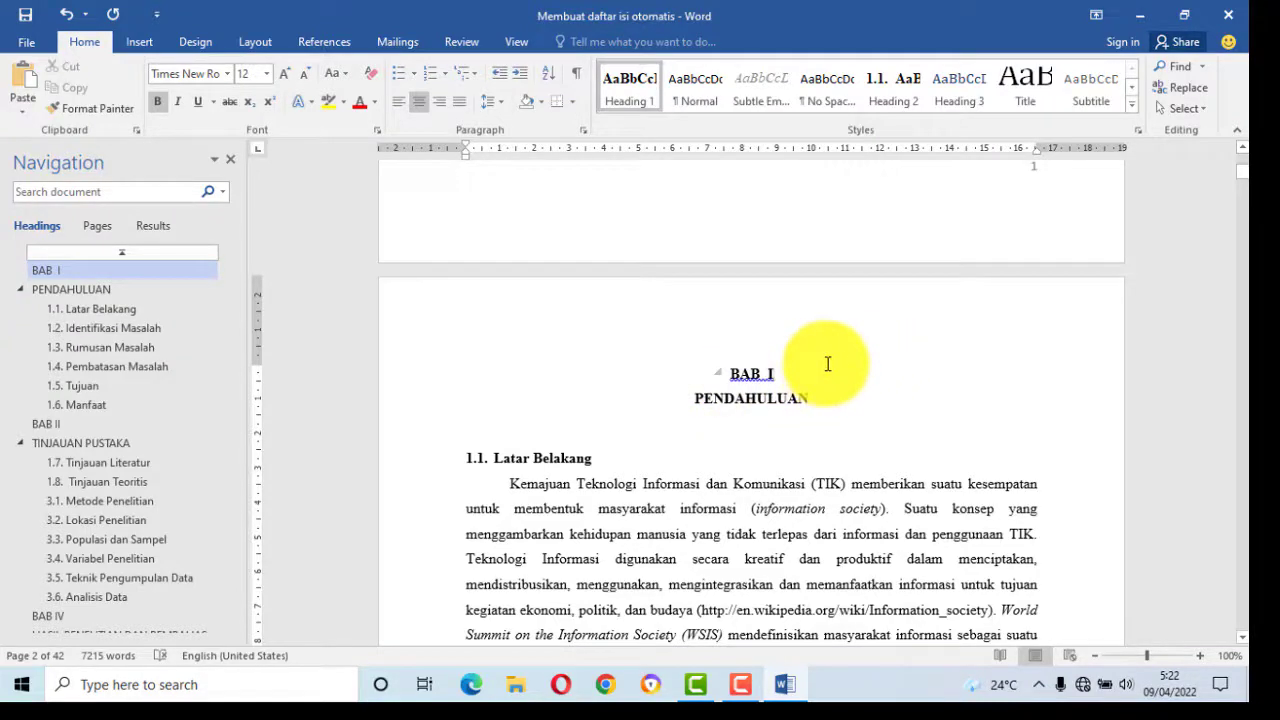
key(Delete)
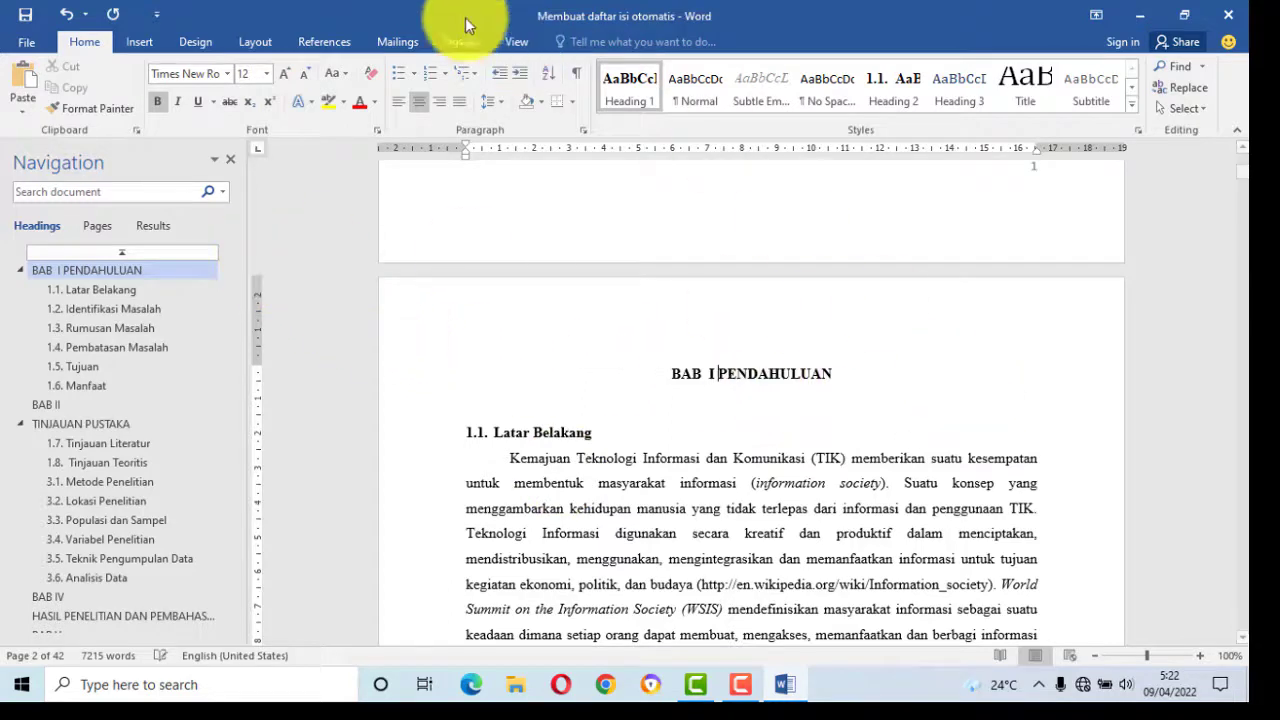
Insert a text wrapping break before PENDAHULUAN so the BAB I heading spans two lines as one heading
click(257, 42)
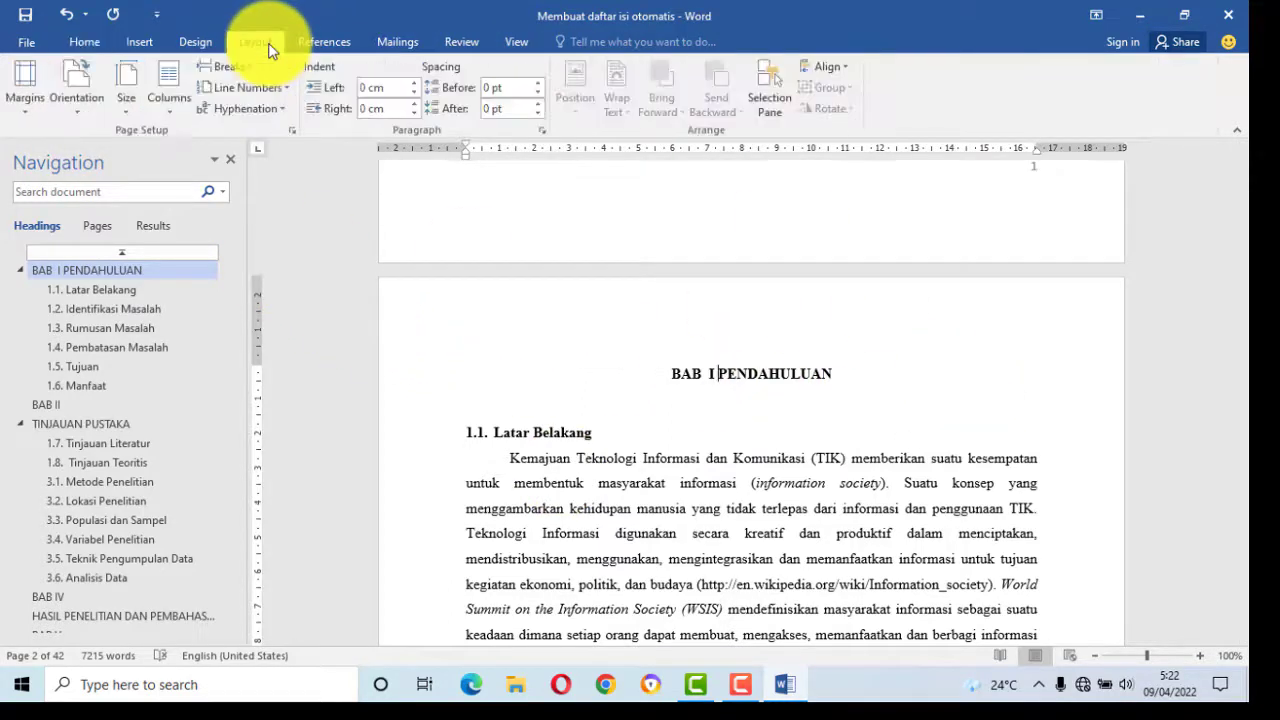
click(255, 68)
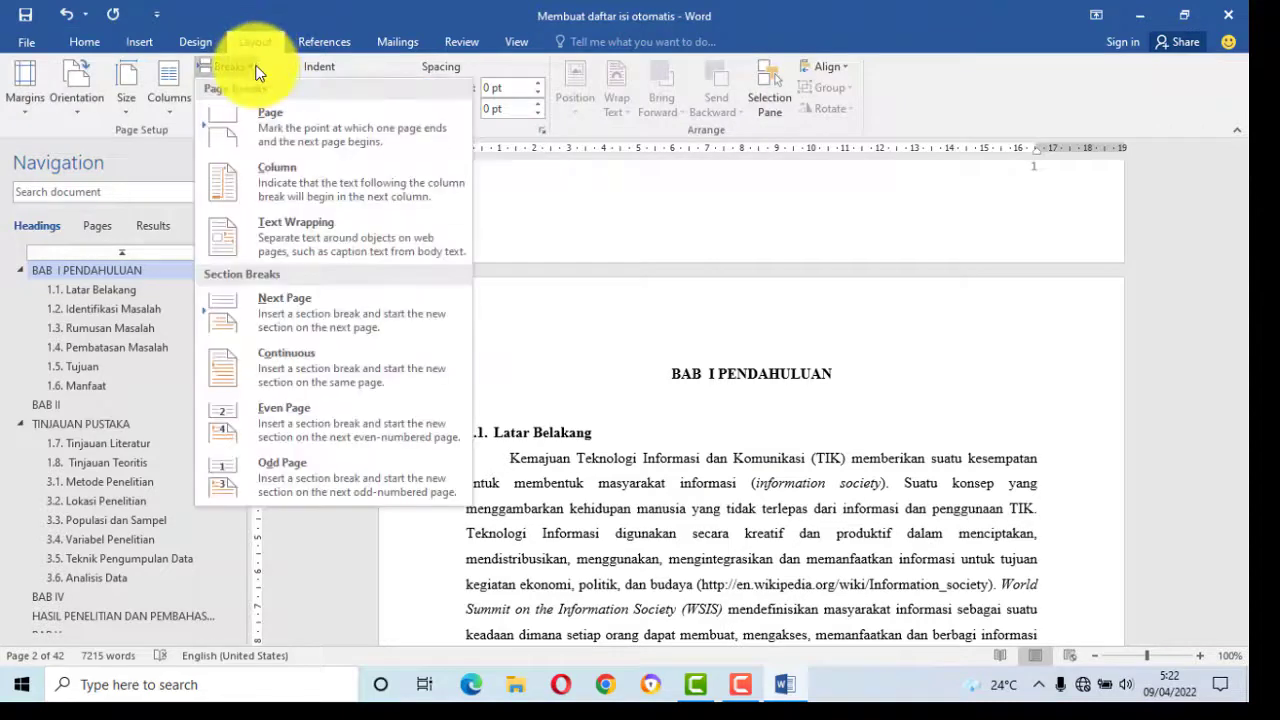
click(302, 229)
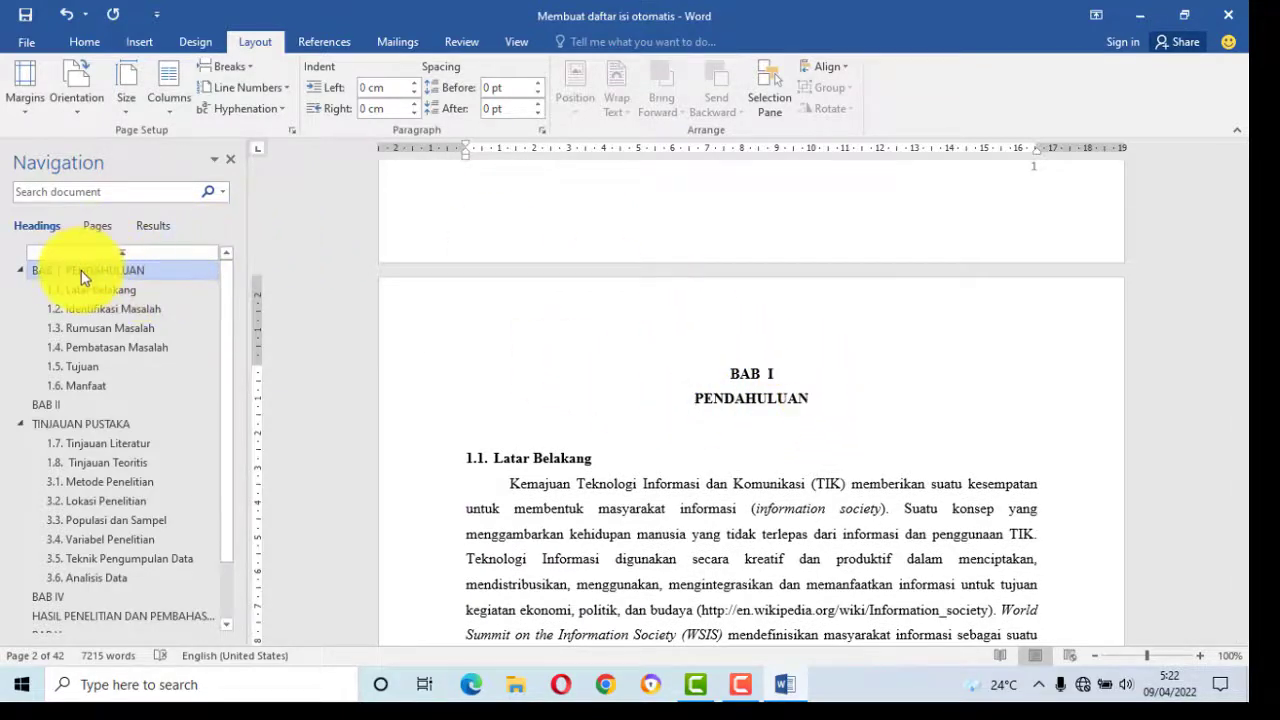
Join BAB II and TINJAUAN PUSTAKA into one heading, split over two lines by a text wrapping break
scroll(612, 420, down, 1)
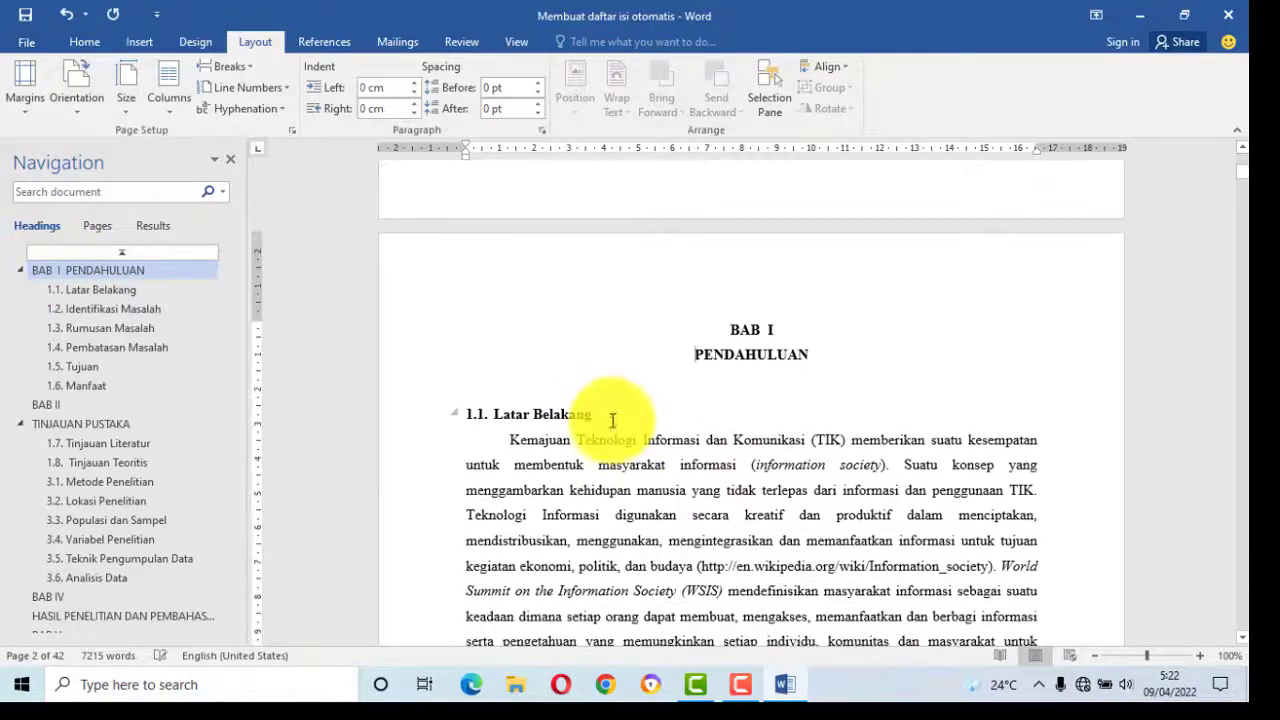
scroll(612, 420, down, 10)
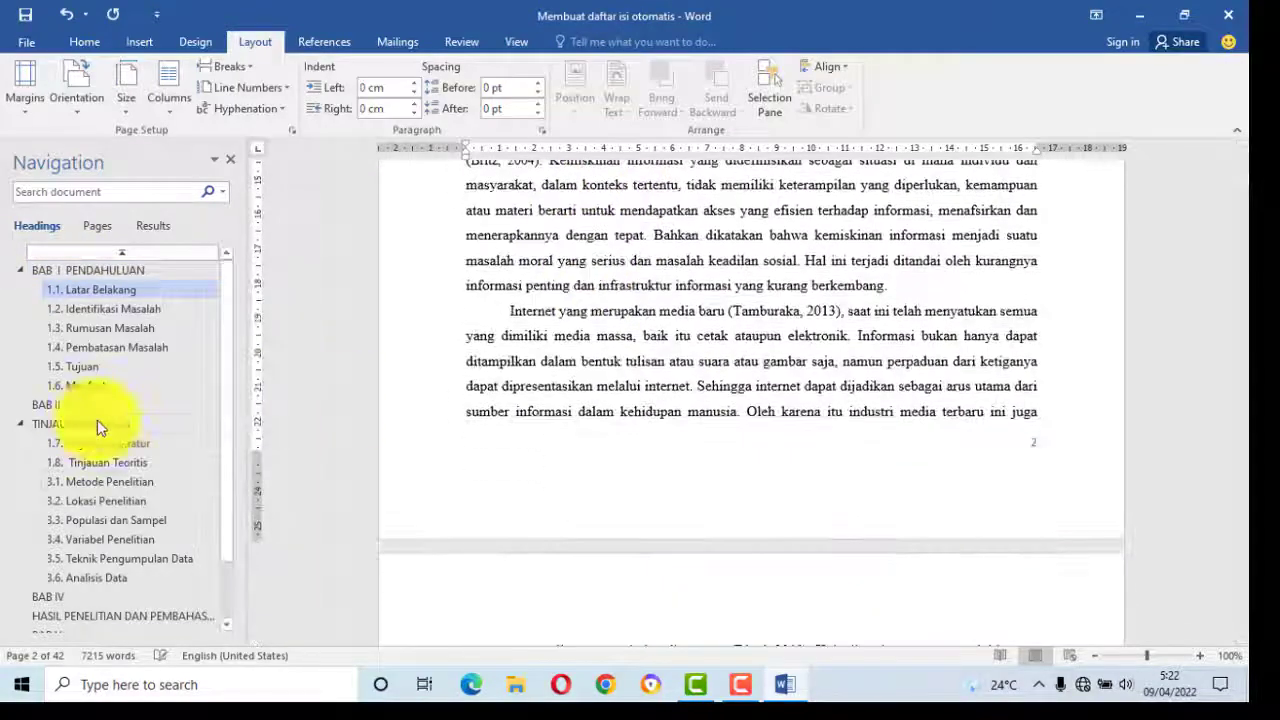
click(70, 405)
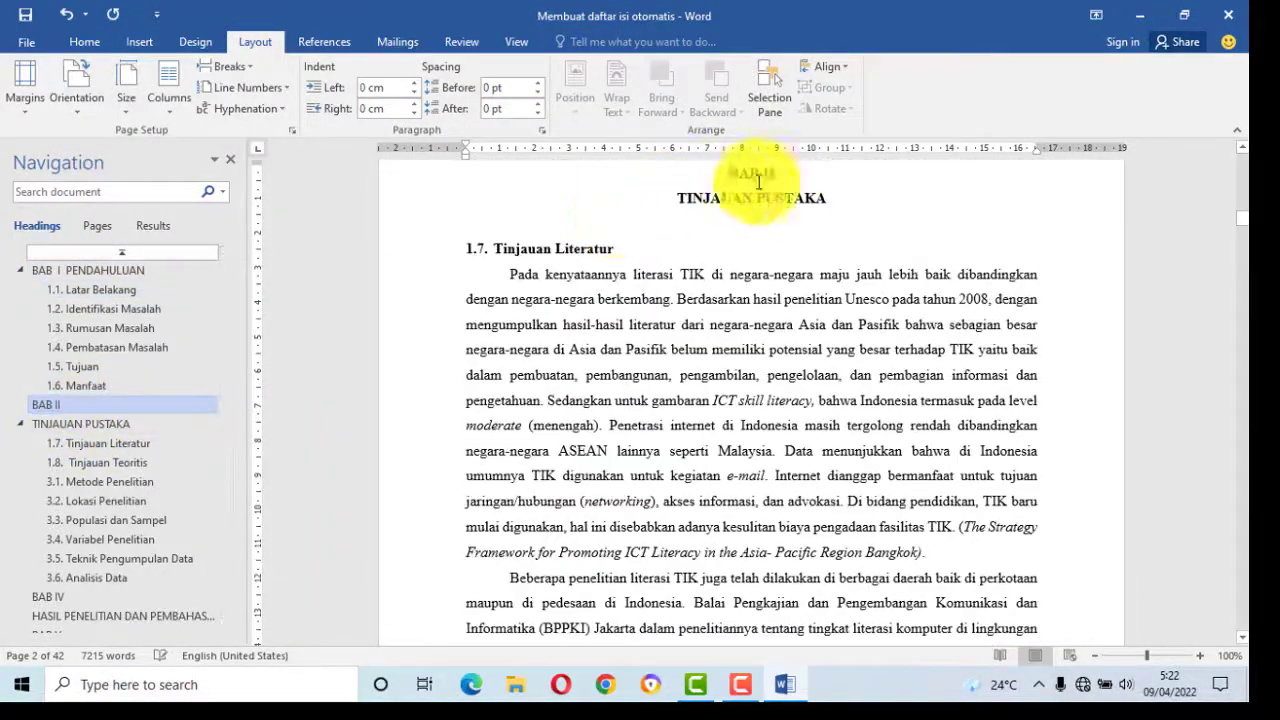
click(800, 173)
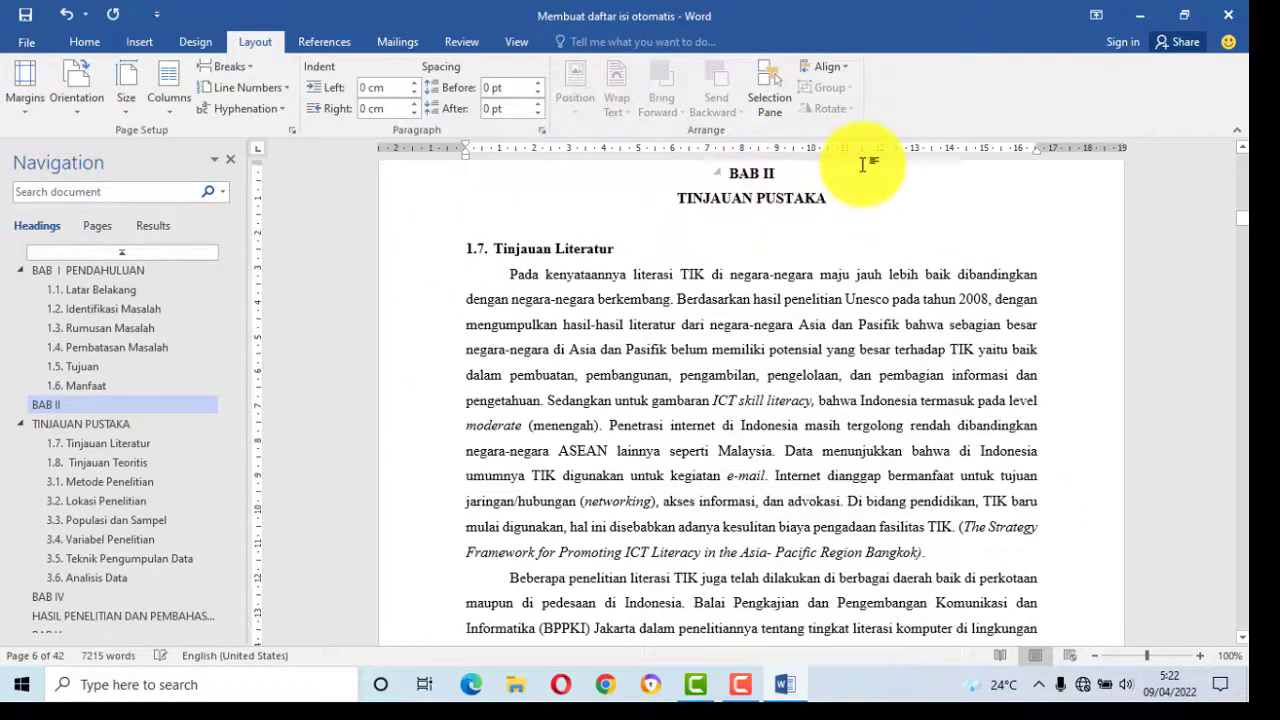
key(Delete)
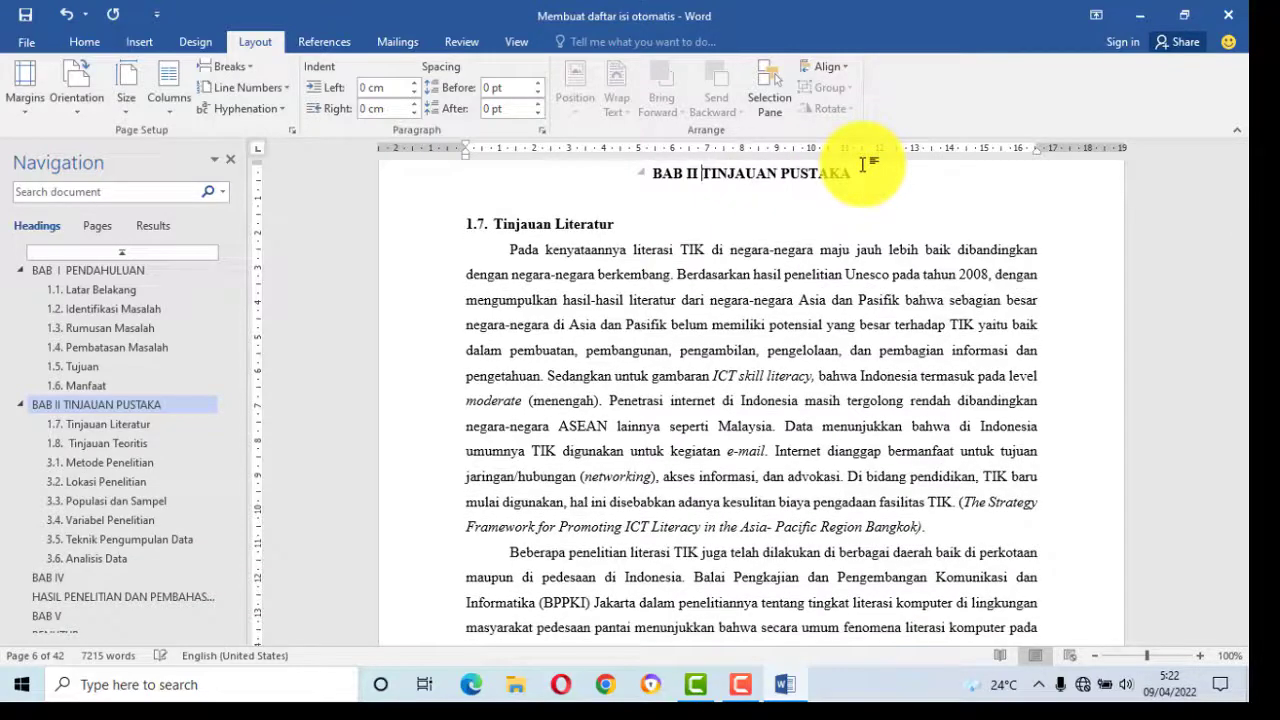
click(248, 72)
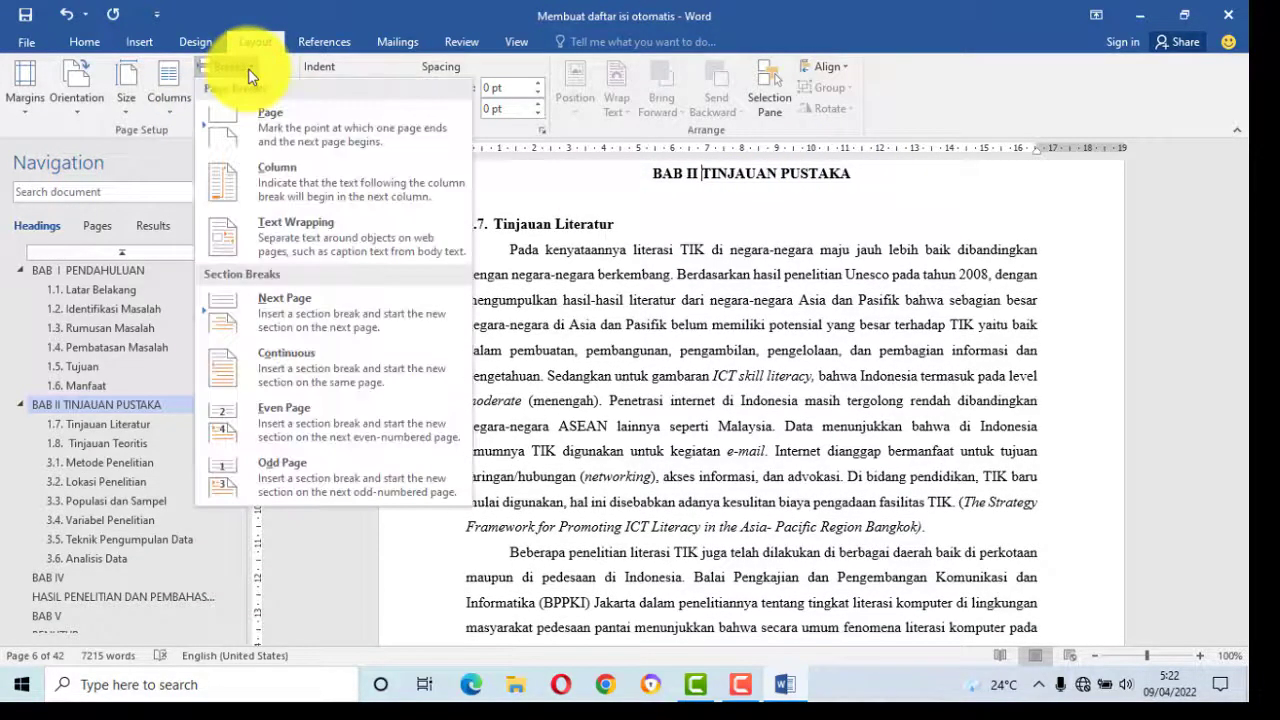
click(304, 234)
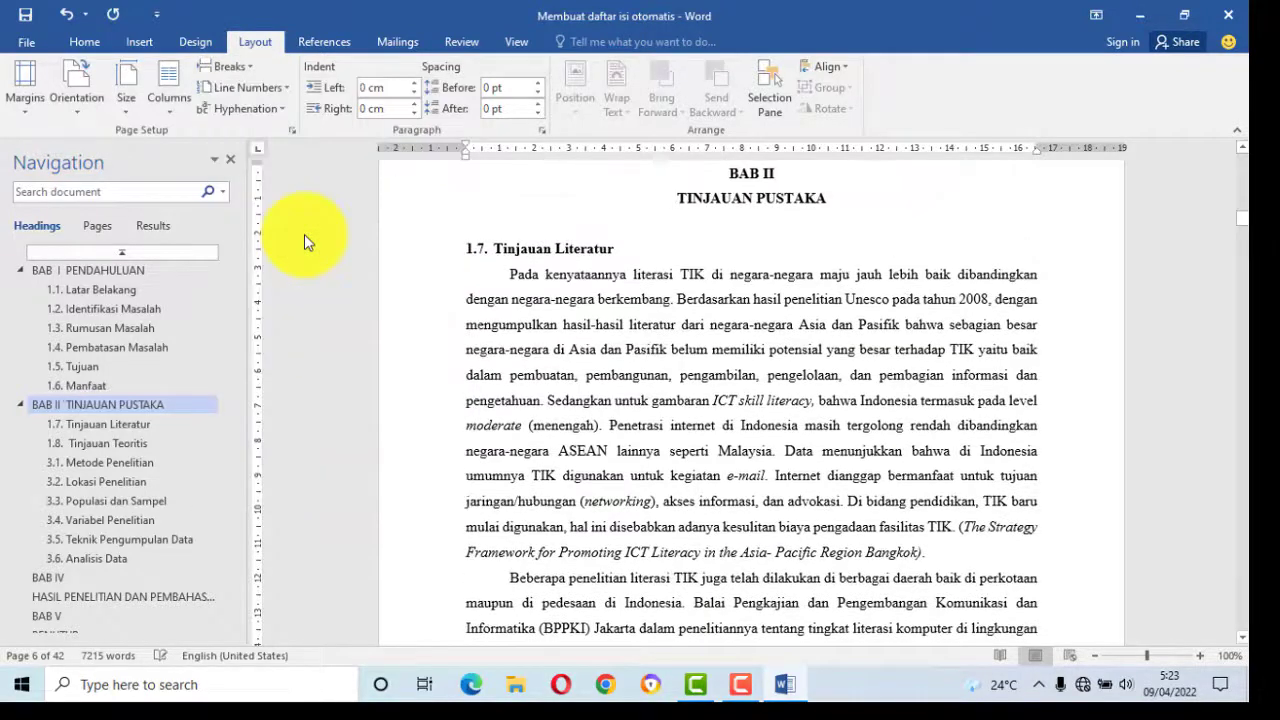
mouse_move(122, 406)
mouse_down()
mouse_move(114, 366)
mouse_move(94, 400)
mouse_move(65, 407)
mouse_move(126, 407)
mouse_up()
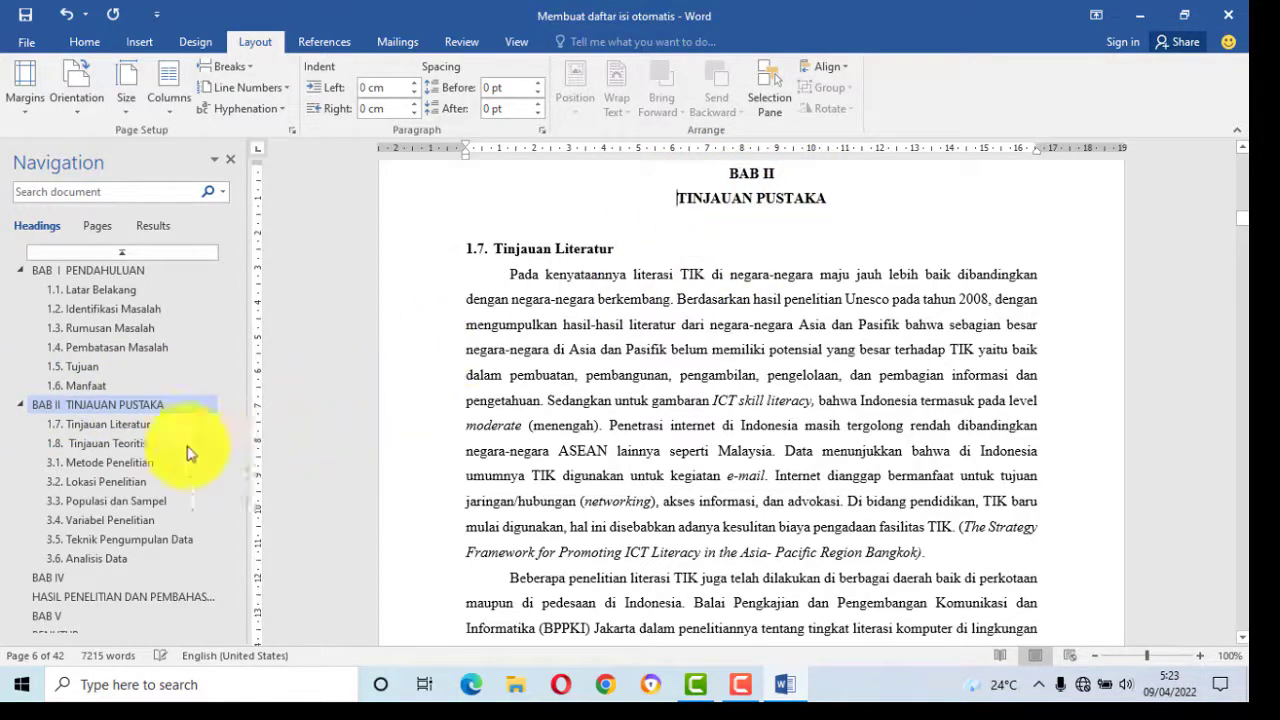
Join BAB IV and HASIL PENELITIAN DAN PEMBAHASAN into one heading, split over two lines by a text wrapping break
click(158, 429)
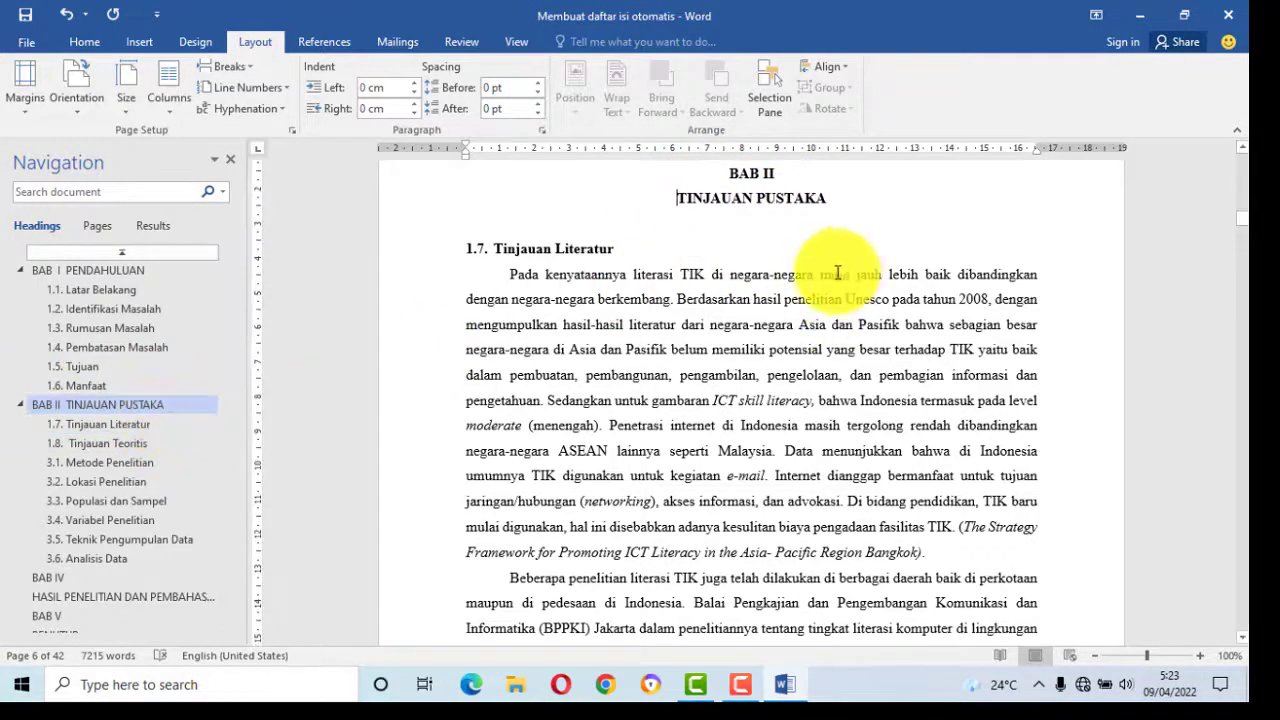
scroll(830, 288, down, 4)
scroll(830, 288, down, 8)
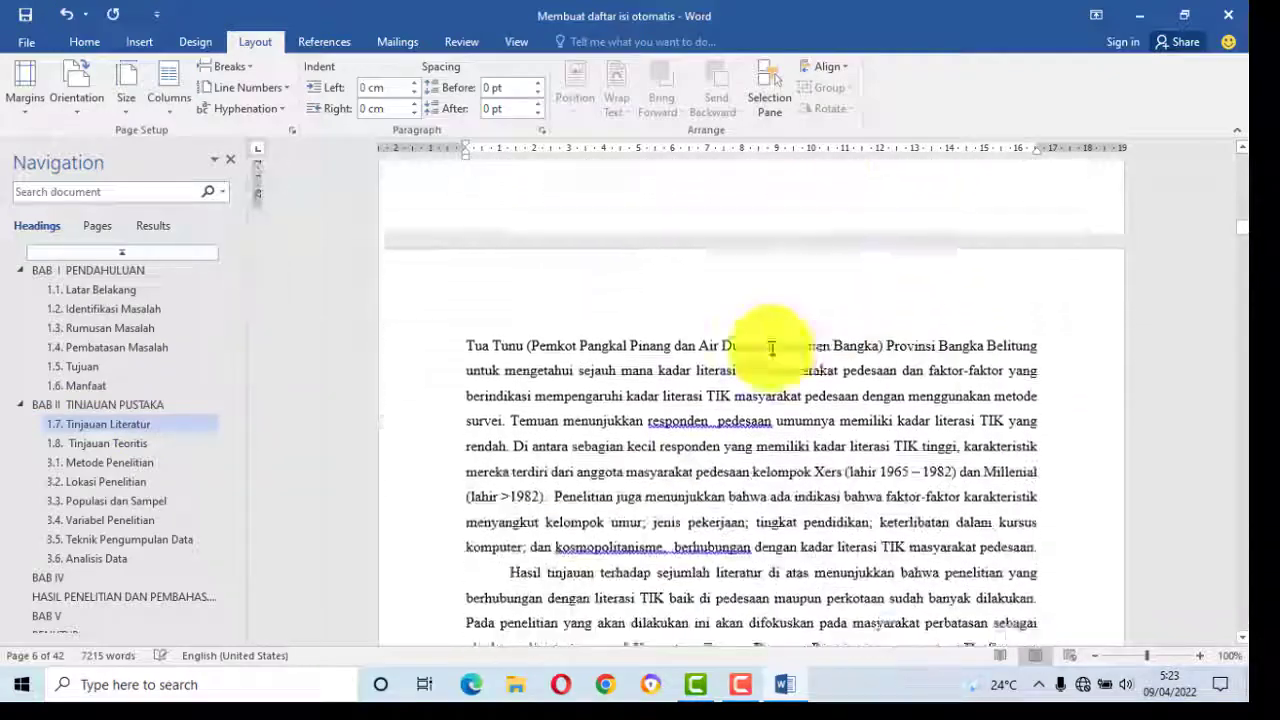
click(160, 594)
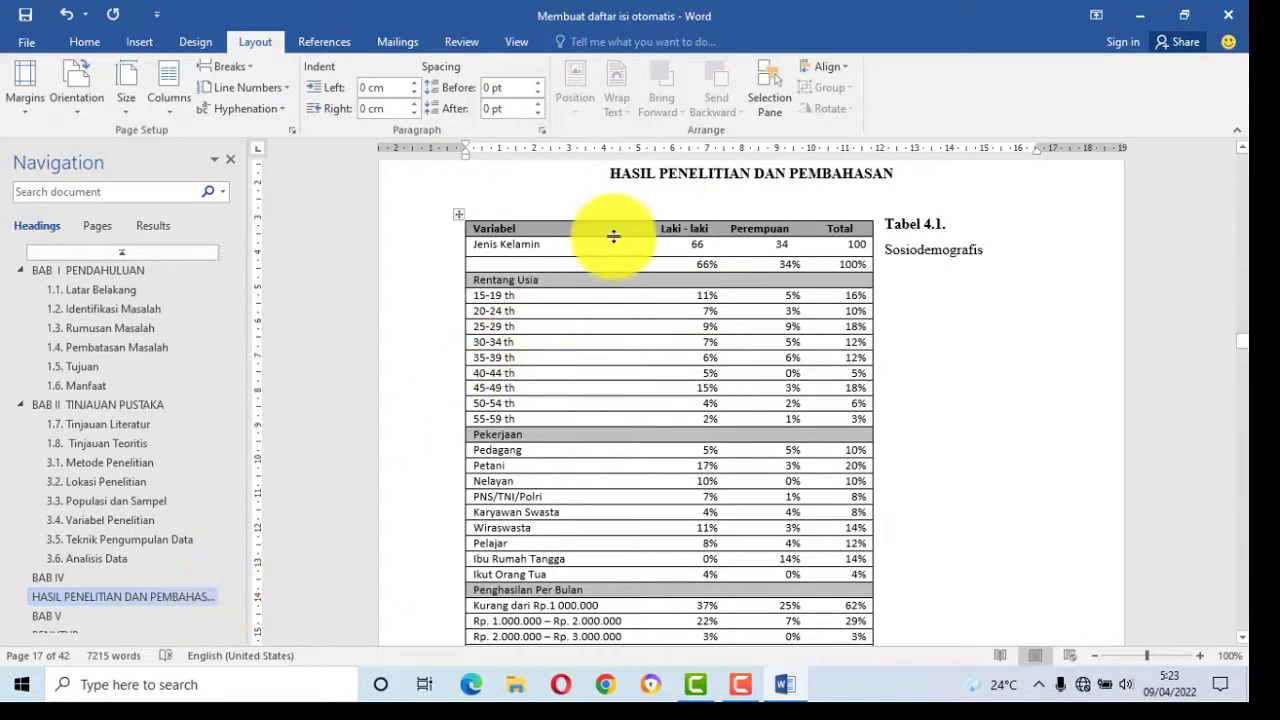
scroll(610, 235, up, 2)
click(774, 233)
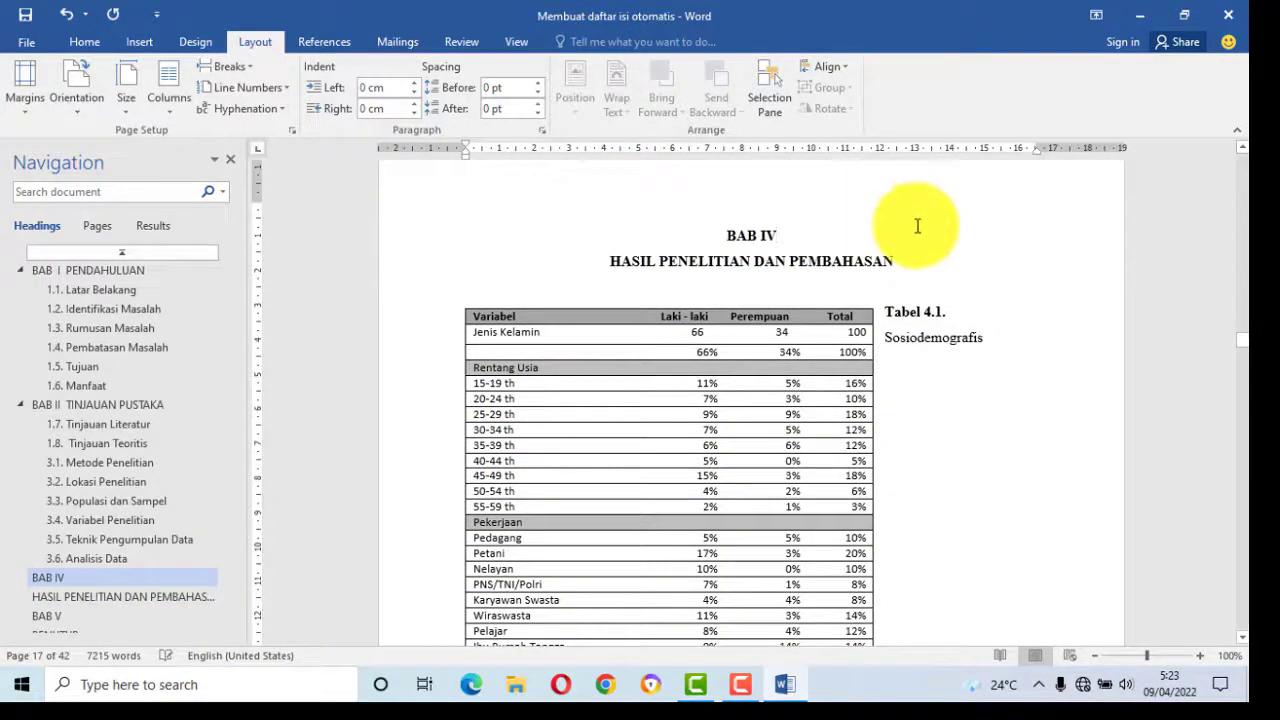
key(Delete)
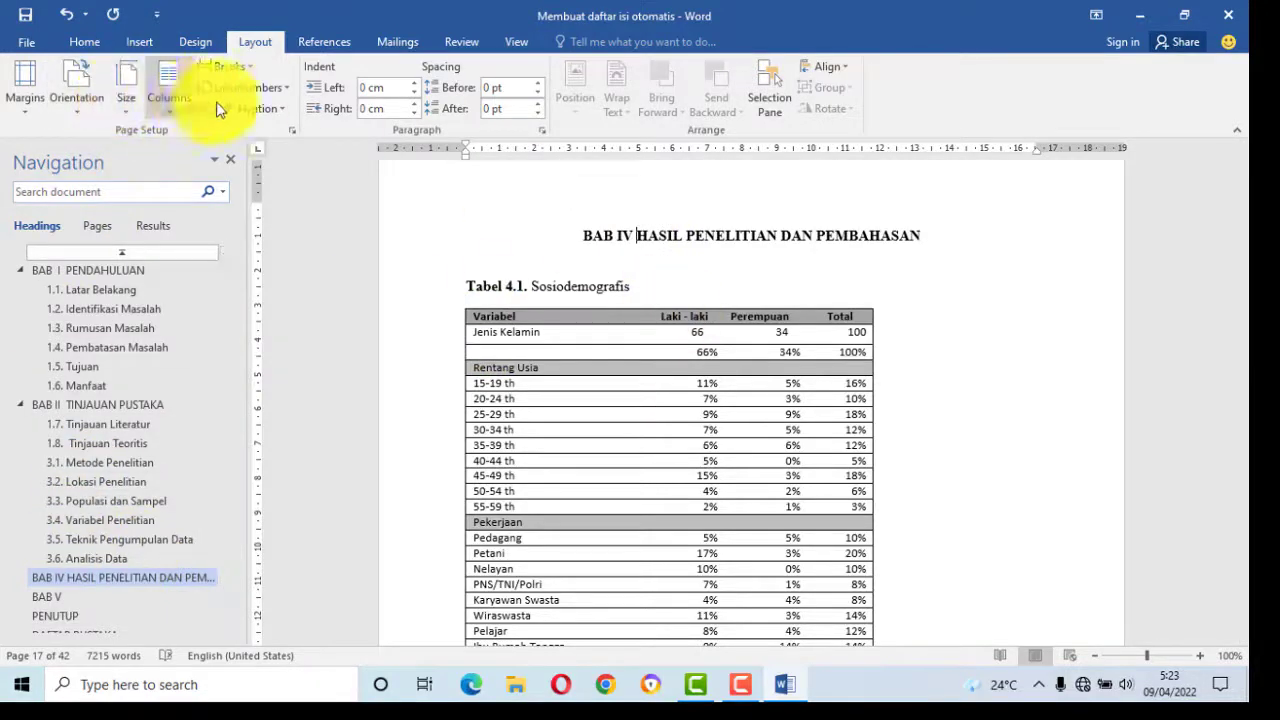
click(248, 63)
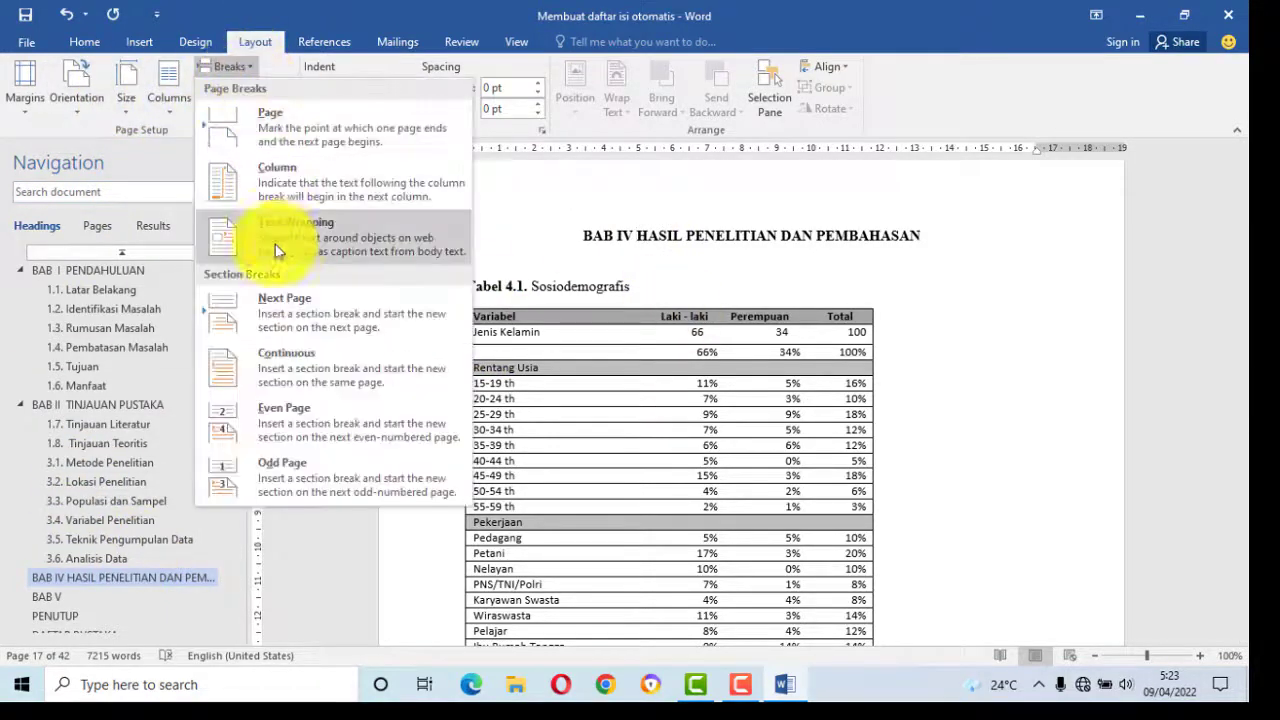
click(286, 238)
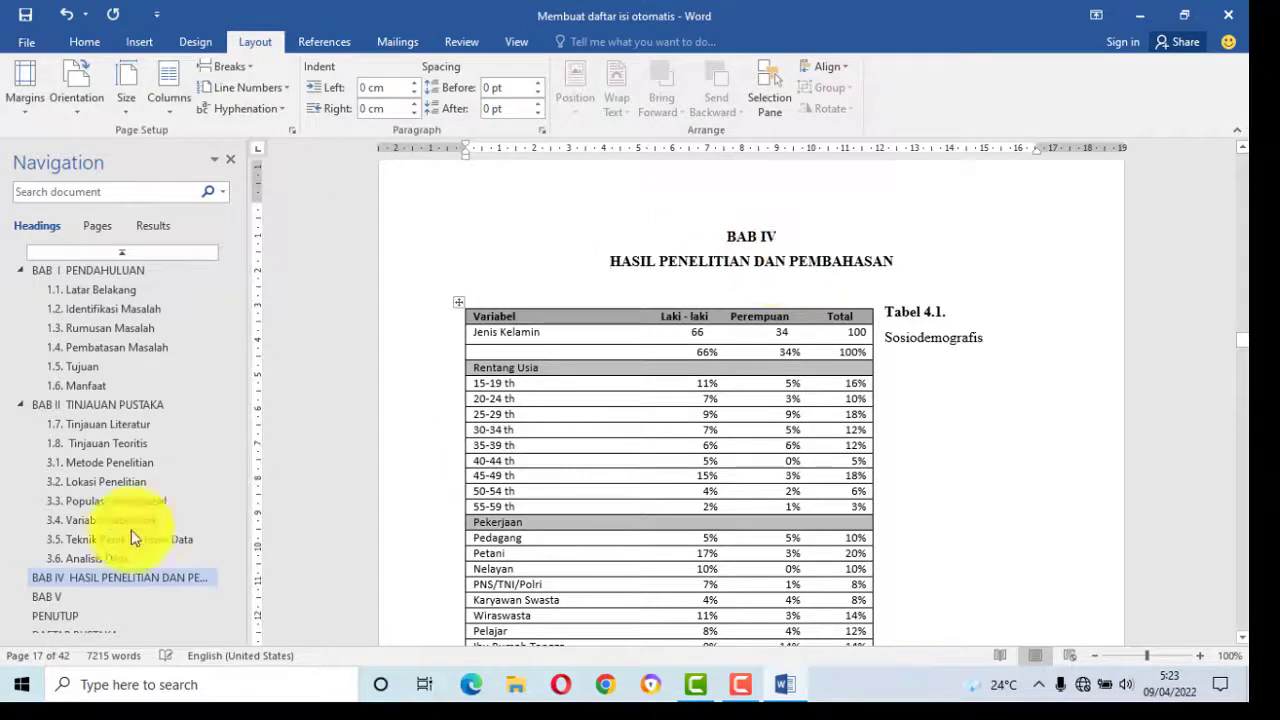
Return to the DAFTAR ISI table of contents at the start of the document
scroll(95, 595, down, 1)
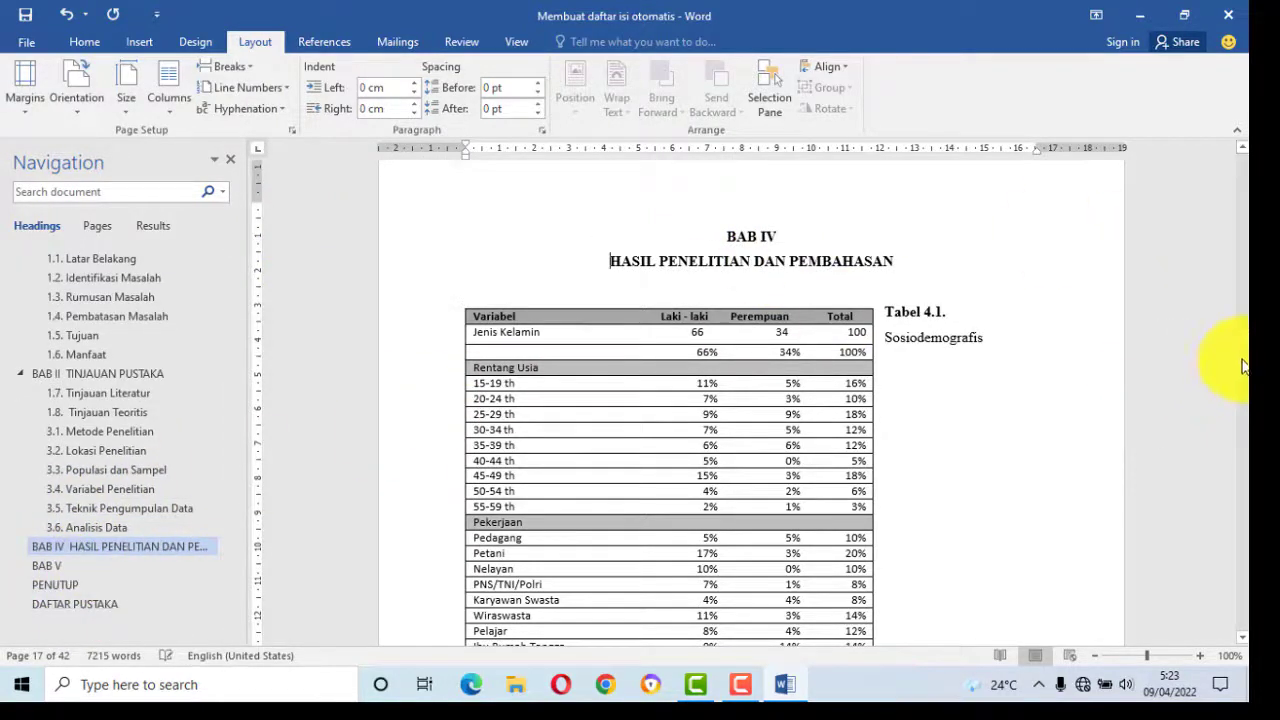
drag(1245, 350, 1237, 78)
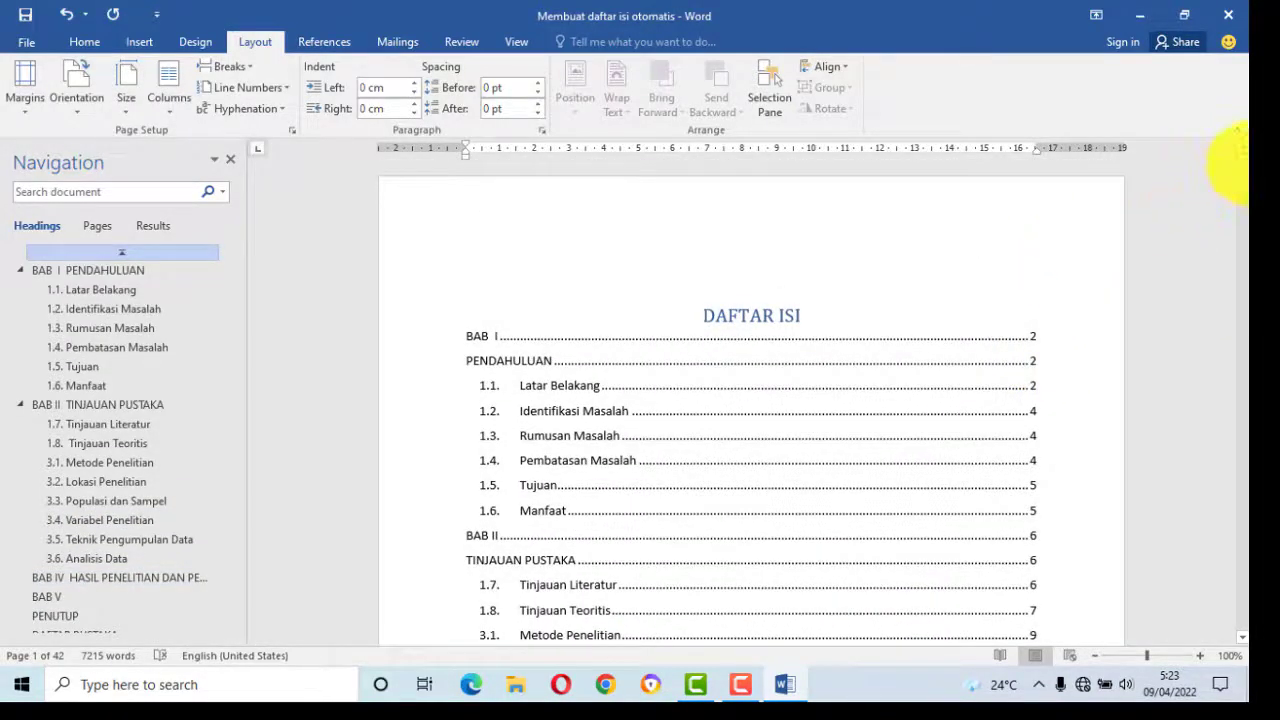
drag(1245, 168, 1240, 182)
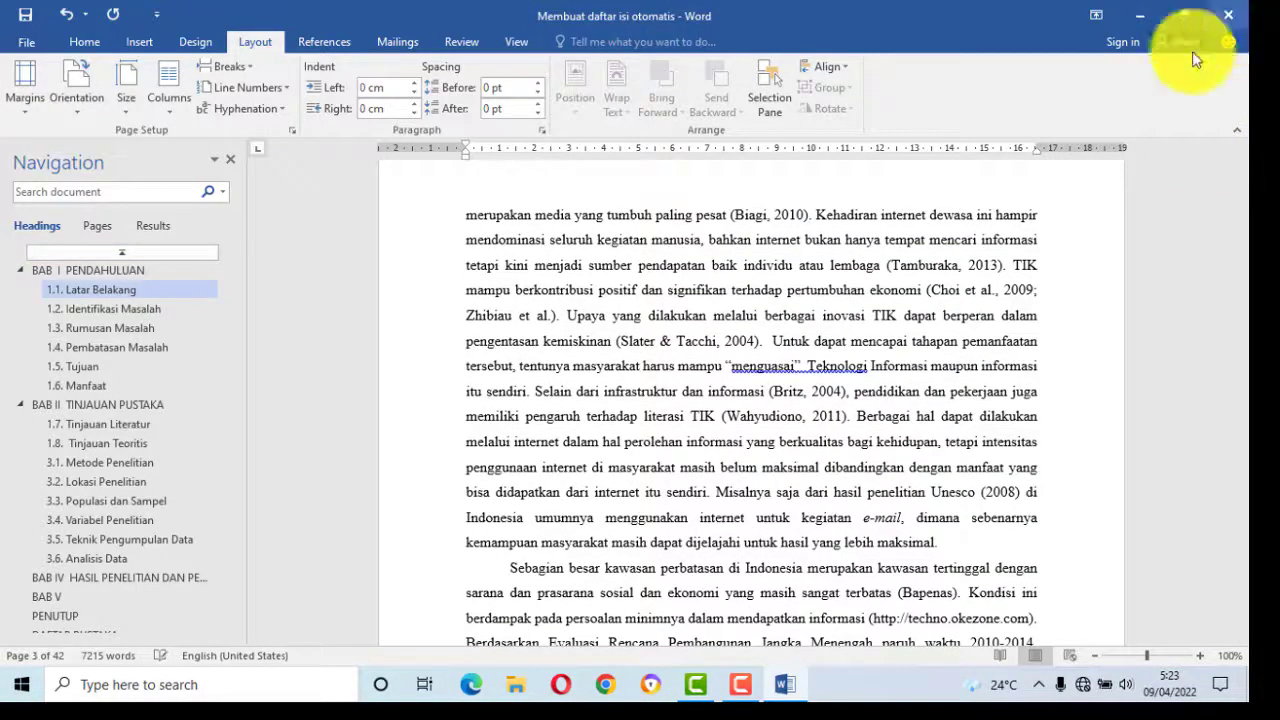